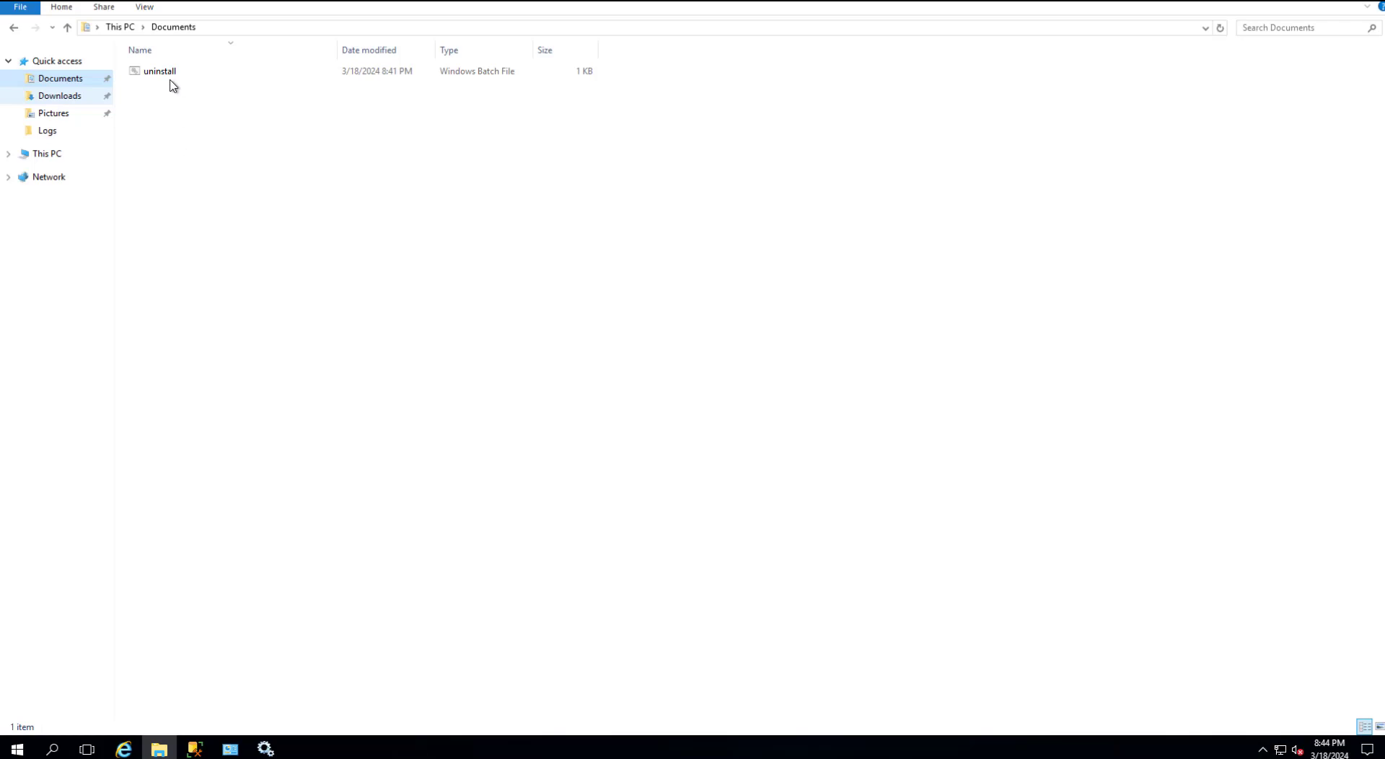
Run the uninstall batch file in the Documents folder as administrator.
{"action": "left_click", "coordinate": [165, 80]}
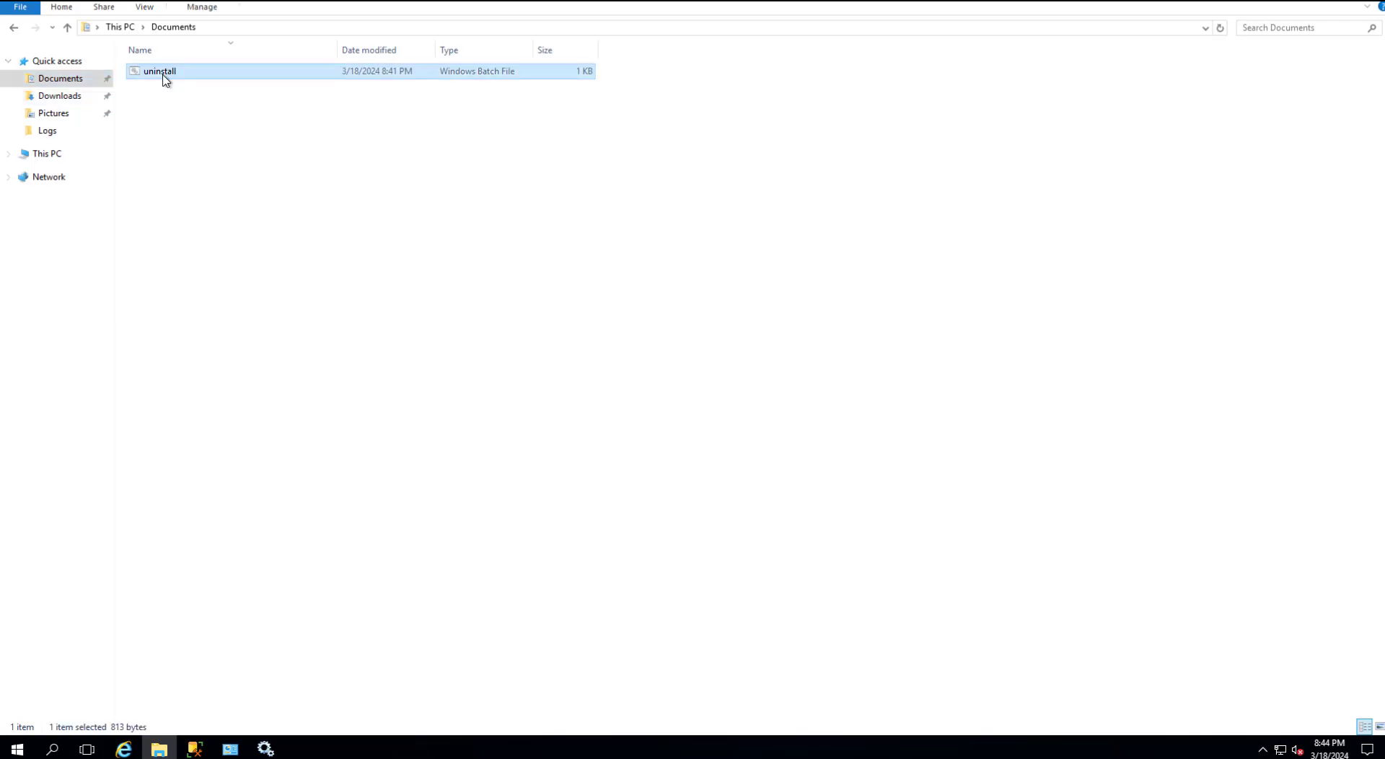
{"action": "right_click", "coordinate": [165, 80]}
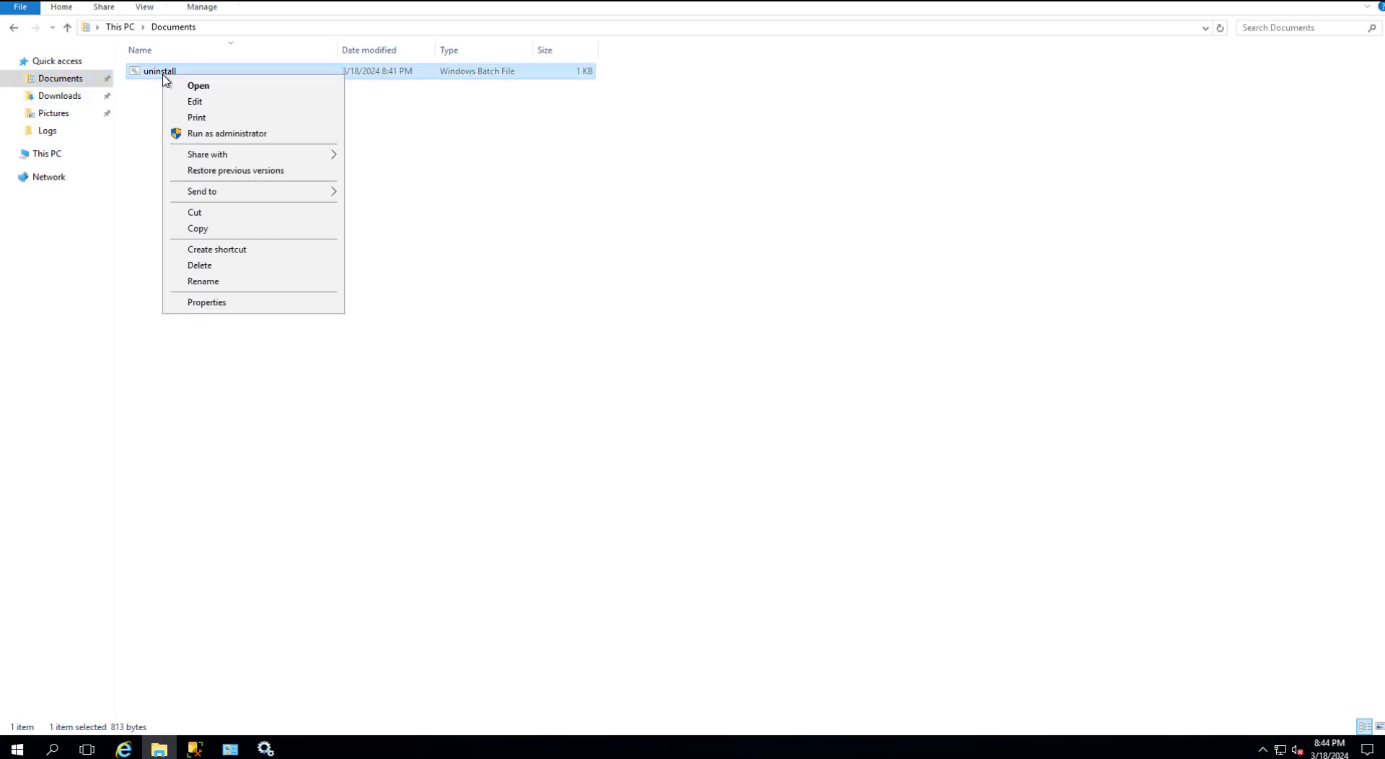
{"action": "left_click", "coordinate": [209, 137]}
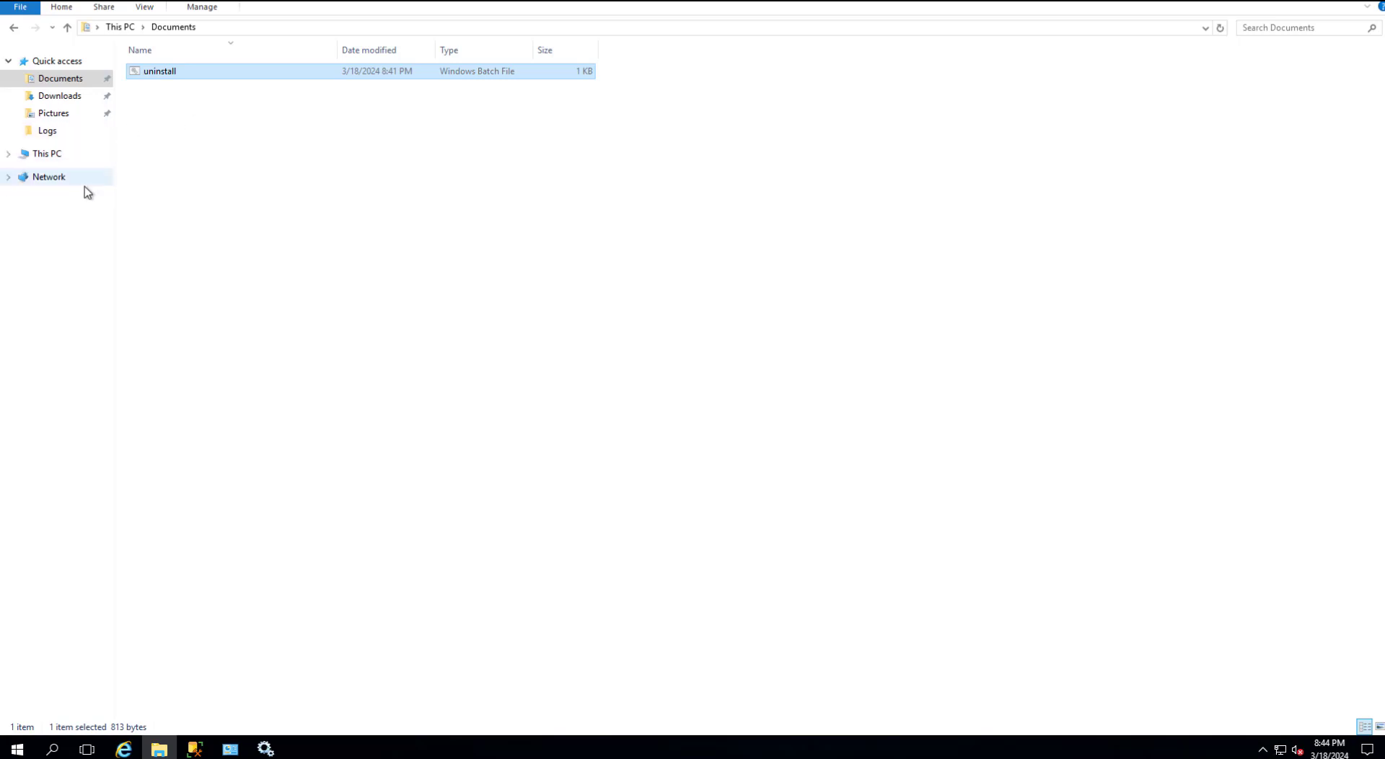
{"action": "left_click", "coordinate": [550, 490]}
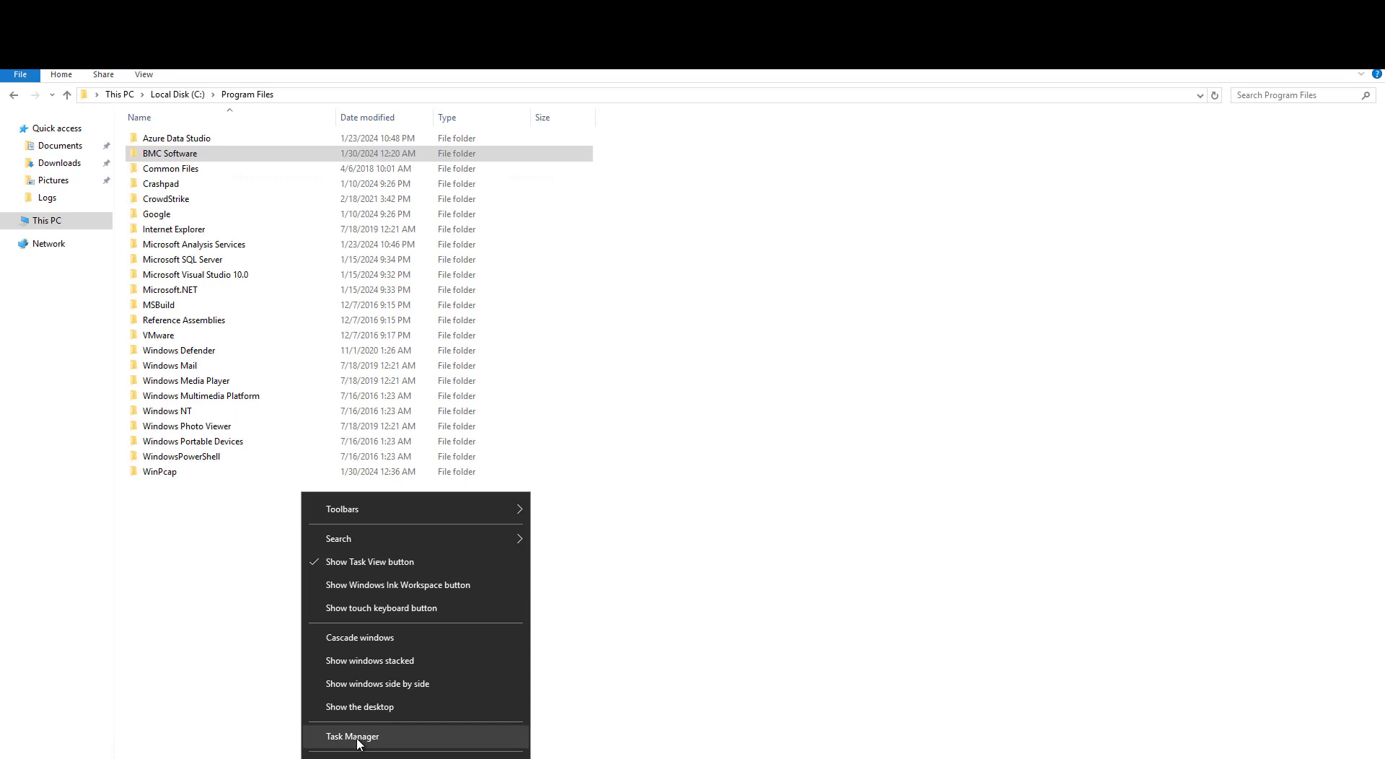
End the BMC Client Management Agent and BMC Client Management Opsw... background processes in Task Manager.
{"action": "left_click", "coordinate": [355, 737]}
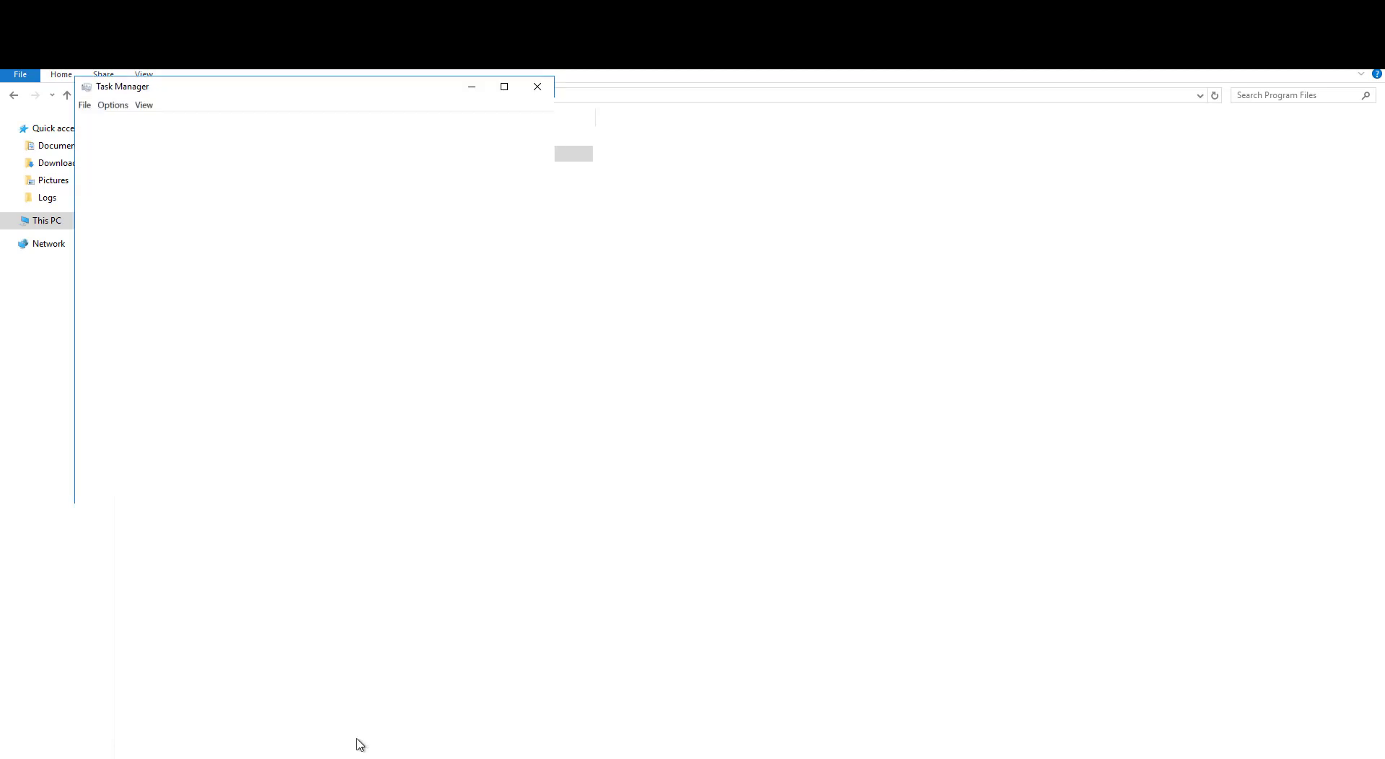
{"action": "left_click", "coordinate": [226, 320]}
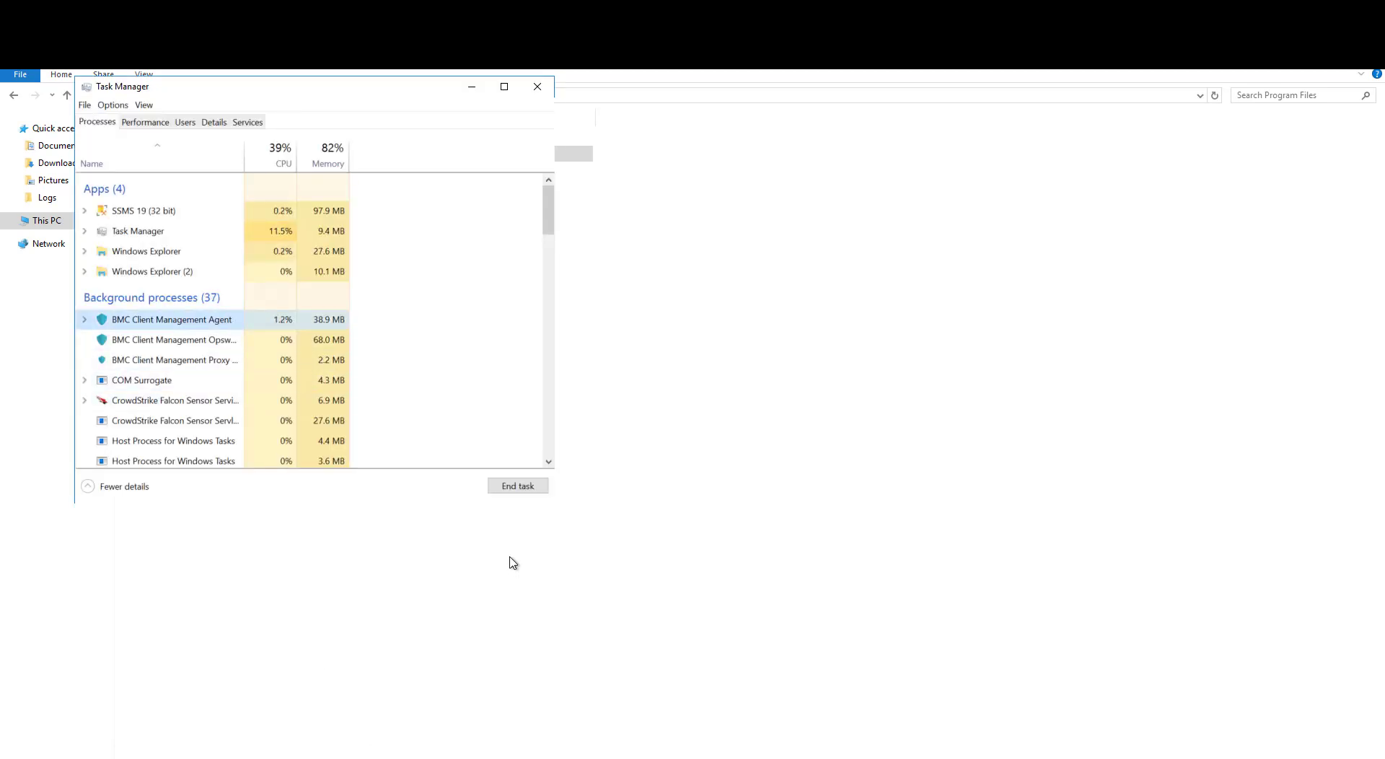
{"action": "left_click", "coordinate": [520, 487]}
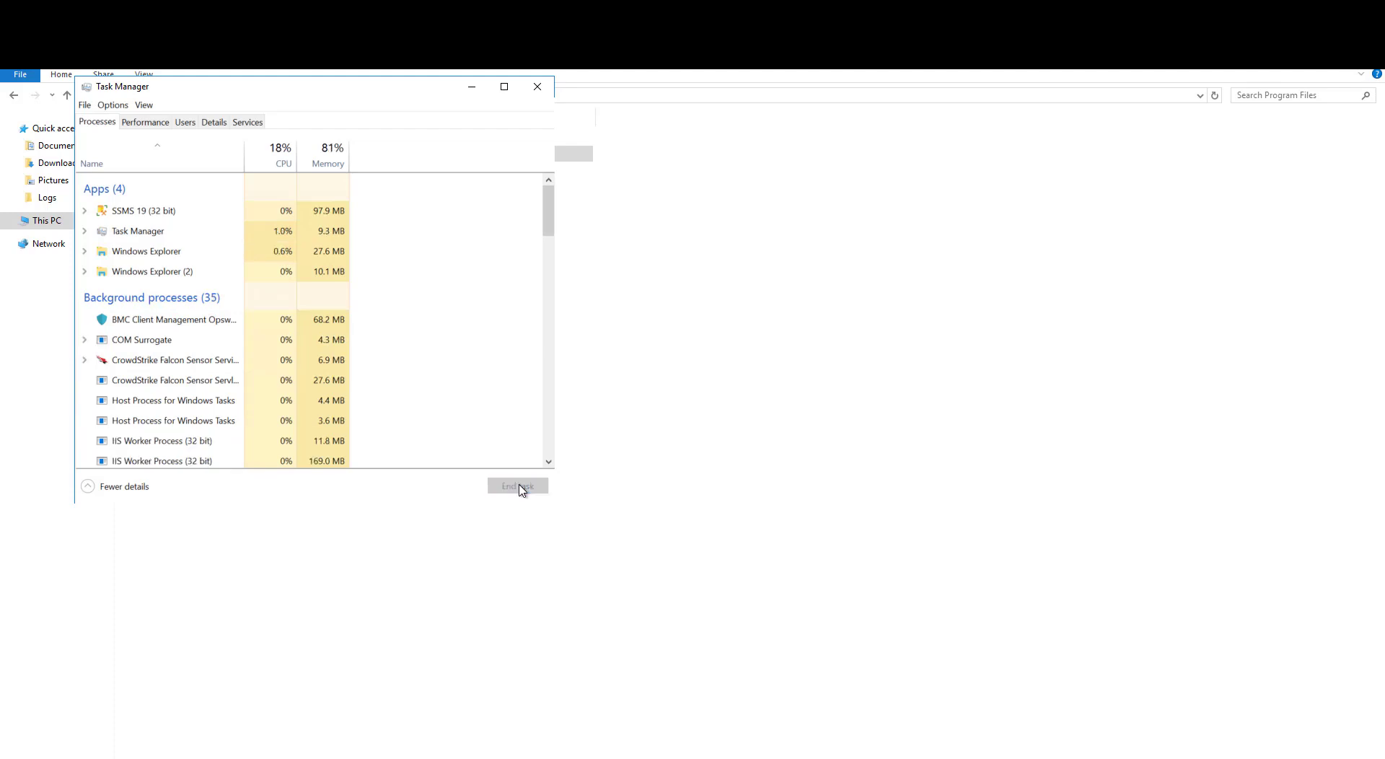
{"action": "left_click", "coordinate": [206, 320]}
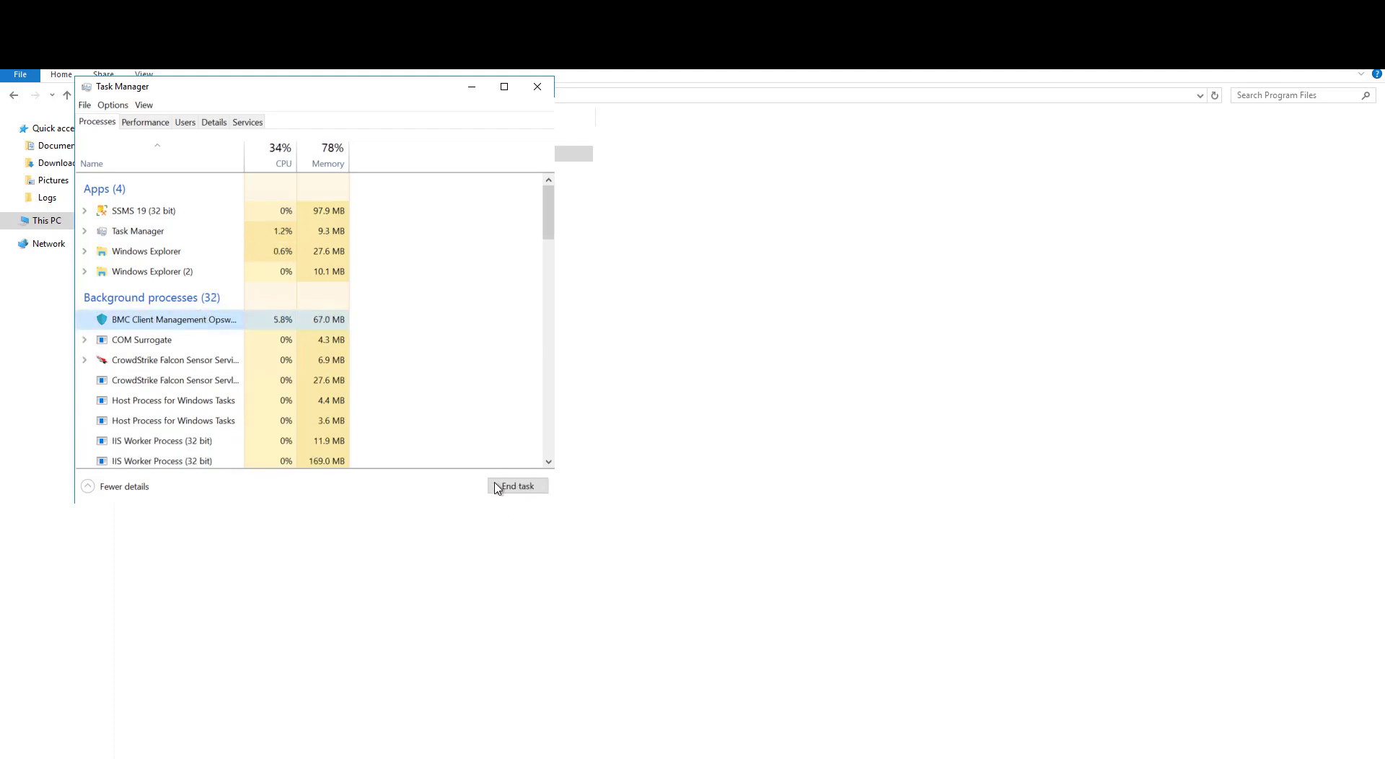
{"action": "left_click", "coordinate": [501, 491]}
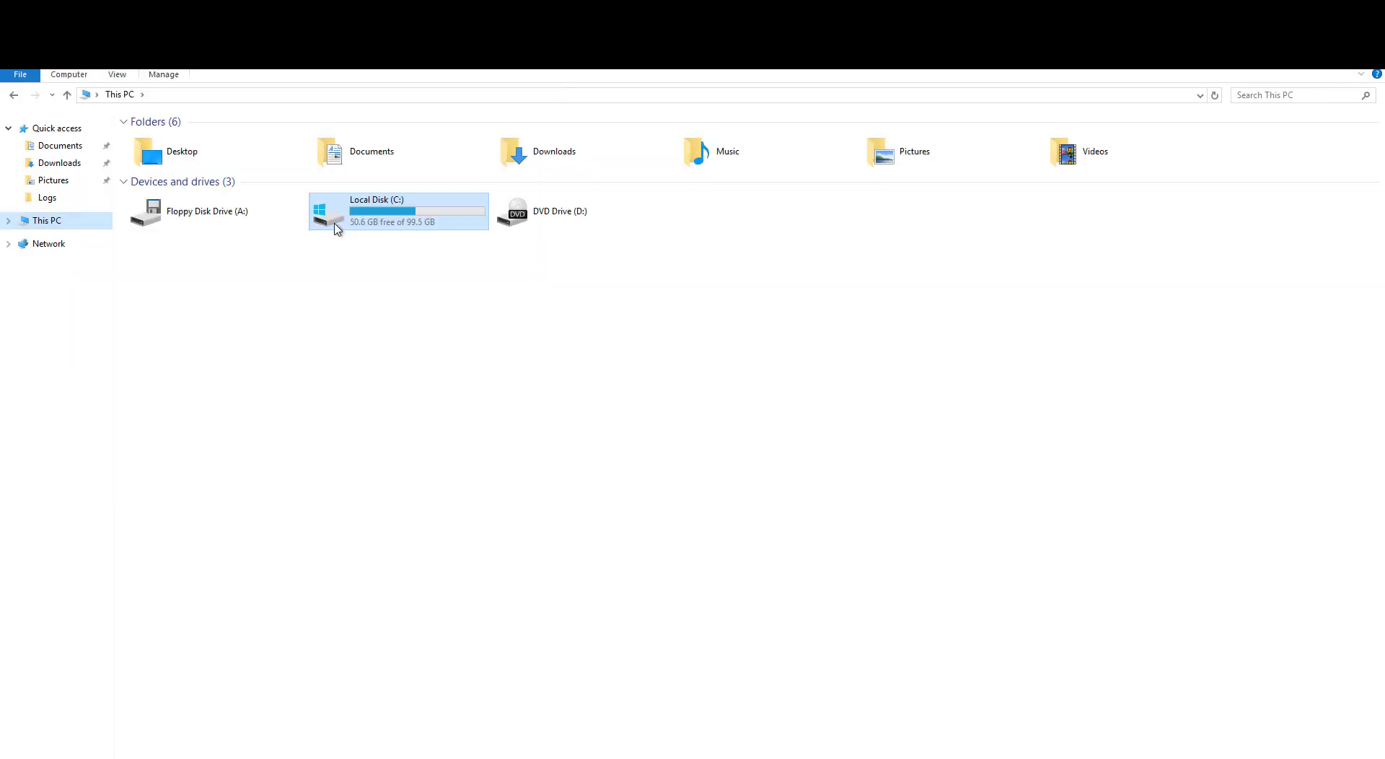
Delete the Master folder from C:\Program Files\BMC Software\Client Management.
{"action": "double_click", "coordinate": [334, 226]}
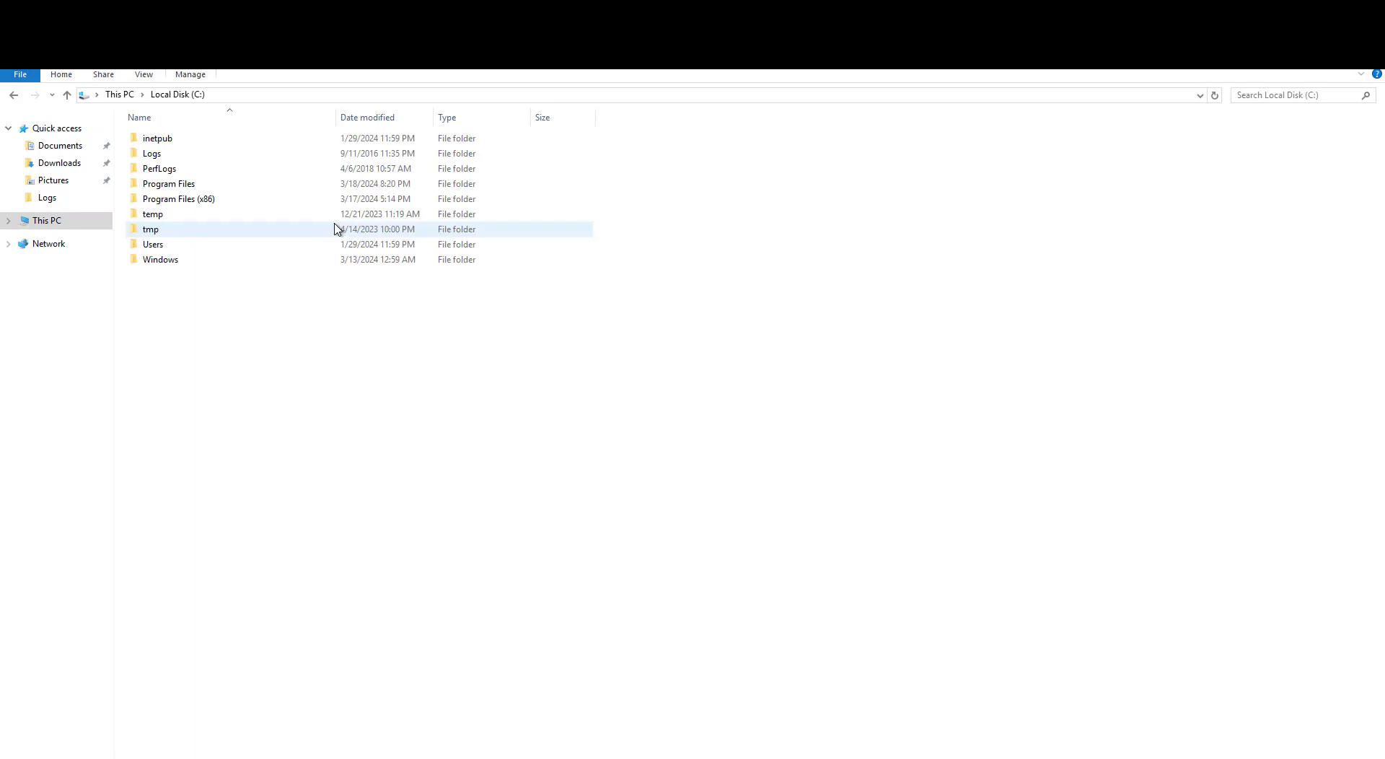
{"action": "double_click", "coordinate": [284, 191]}
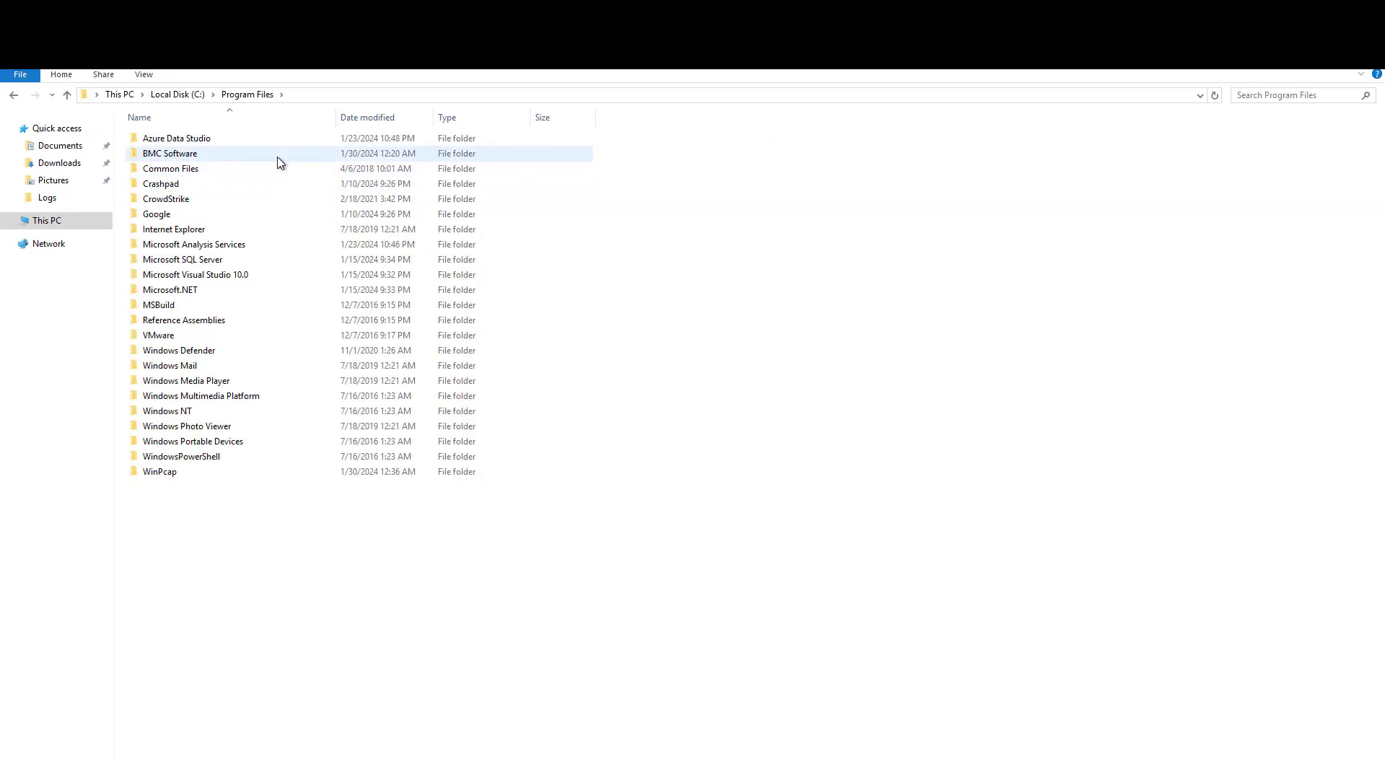
{"action": "double_click", "coordinate": [278, 157]}
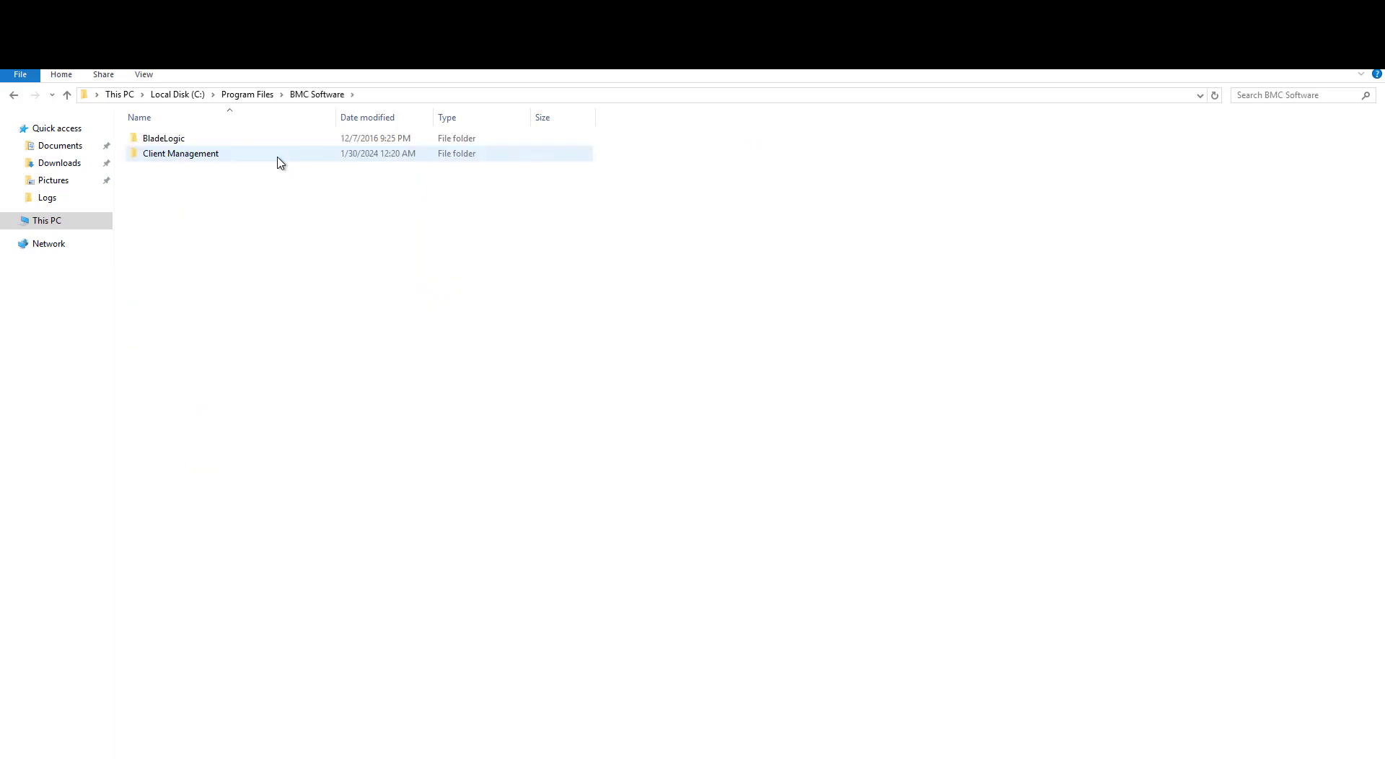
{"action": "double_click", "coordinate": [279, 160]}
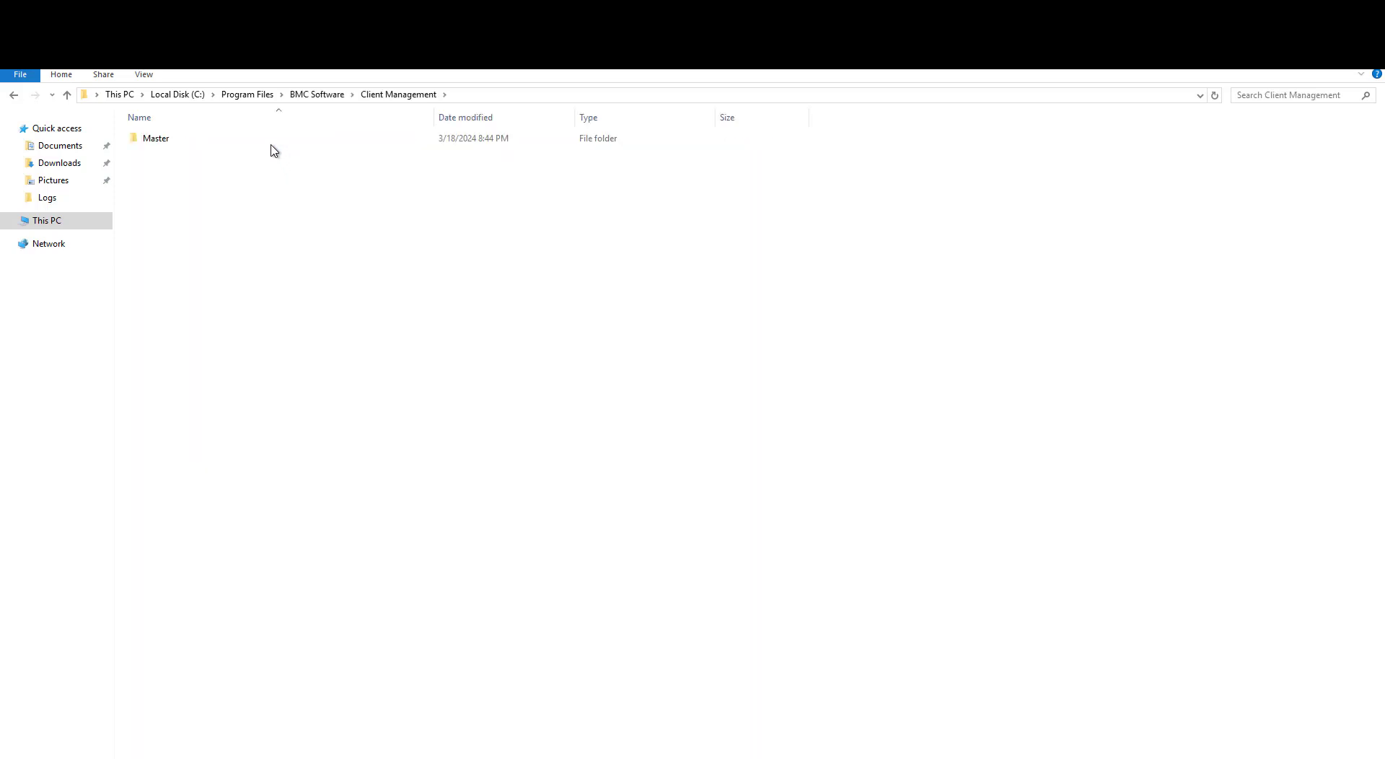
{"action": "right_click", "coordinate": [272, 147]}
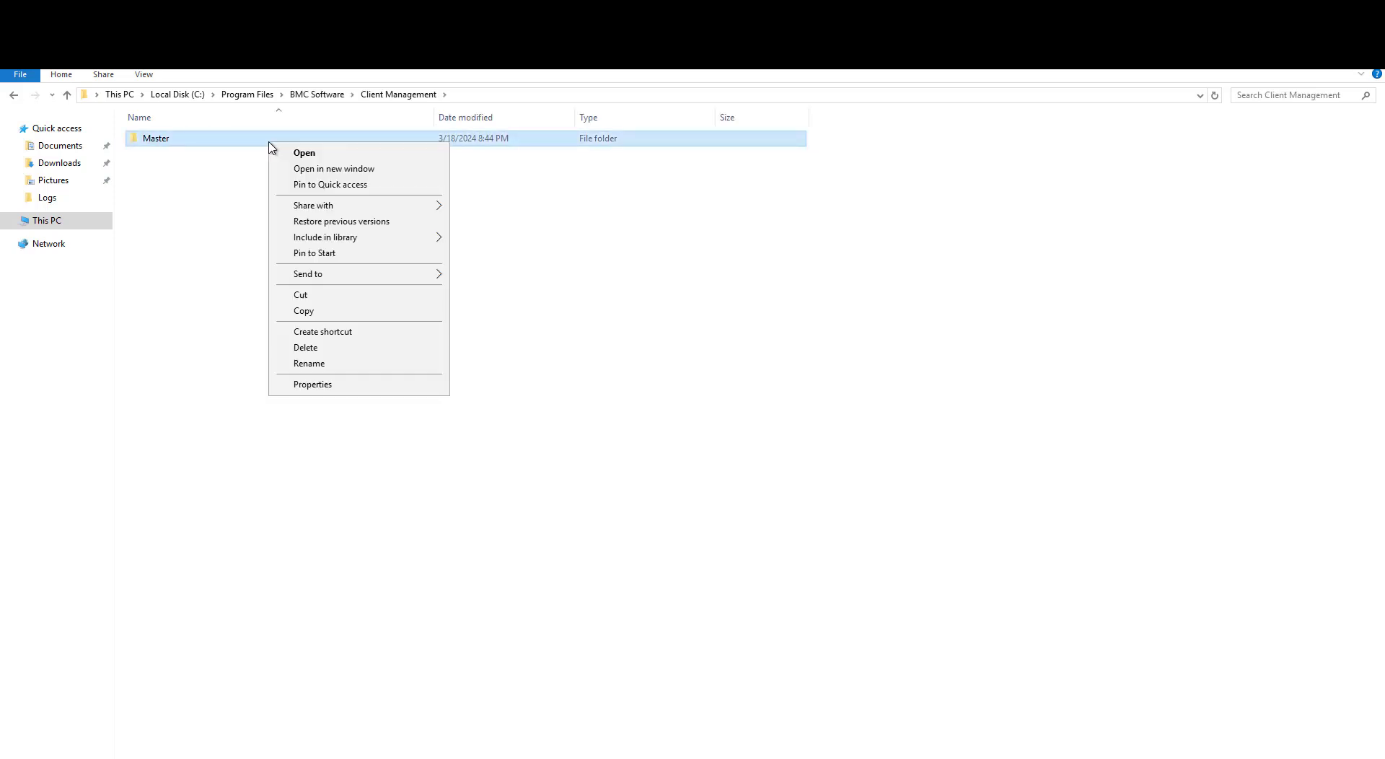
{"action": "left_click", "coordinate": [321, 349]}
Uninstall BMC Client Management Master from the installed programs in Programs and Features.
{"action": "left_click", "coordinate": [268, 215]}
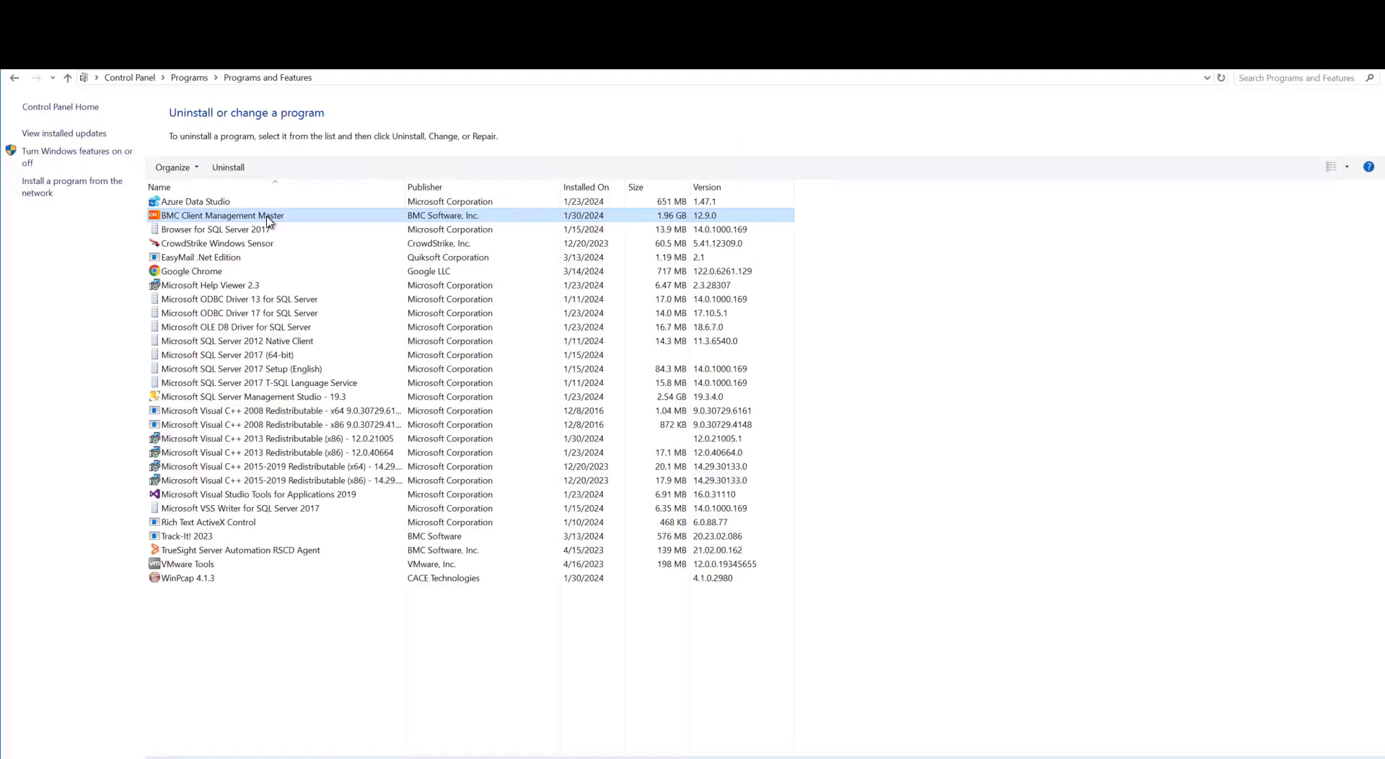
{"action": "right_click", "coordinate": [269, 216]}
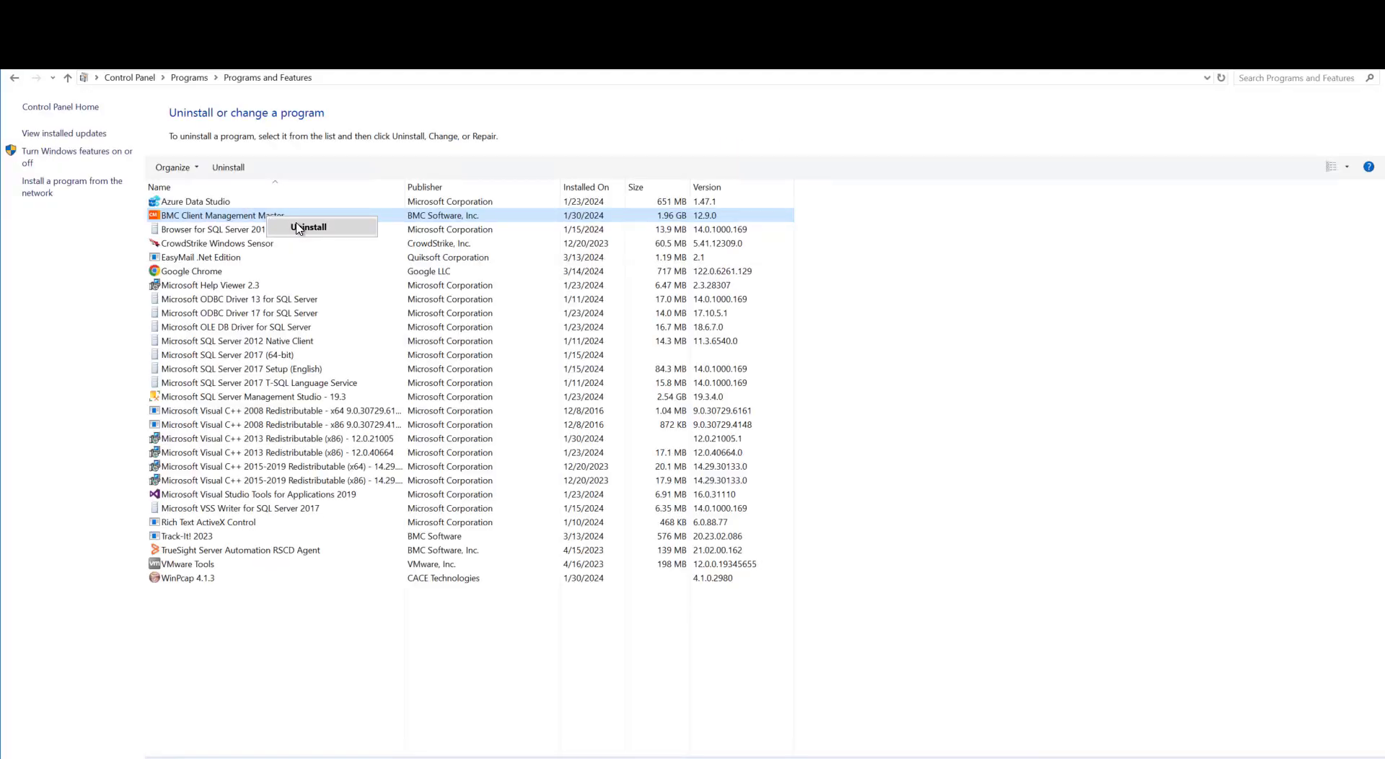
{"action": "left_click", "coordinate": [298, 228]}
{"action": "left_click", "coordinate": [746, 433]}
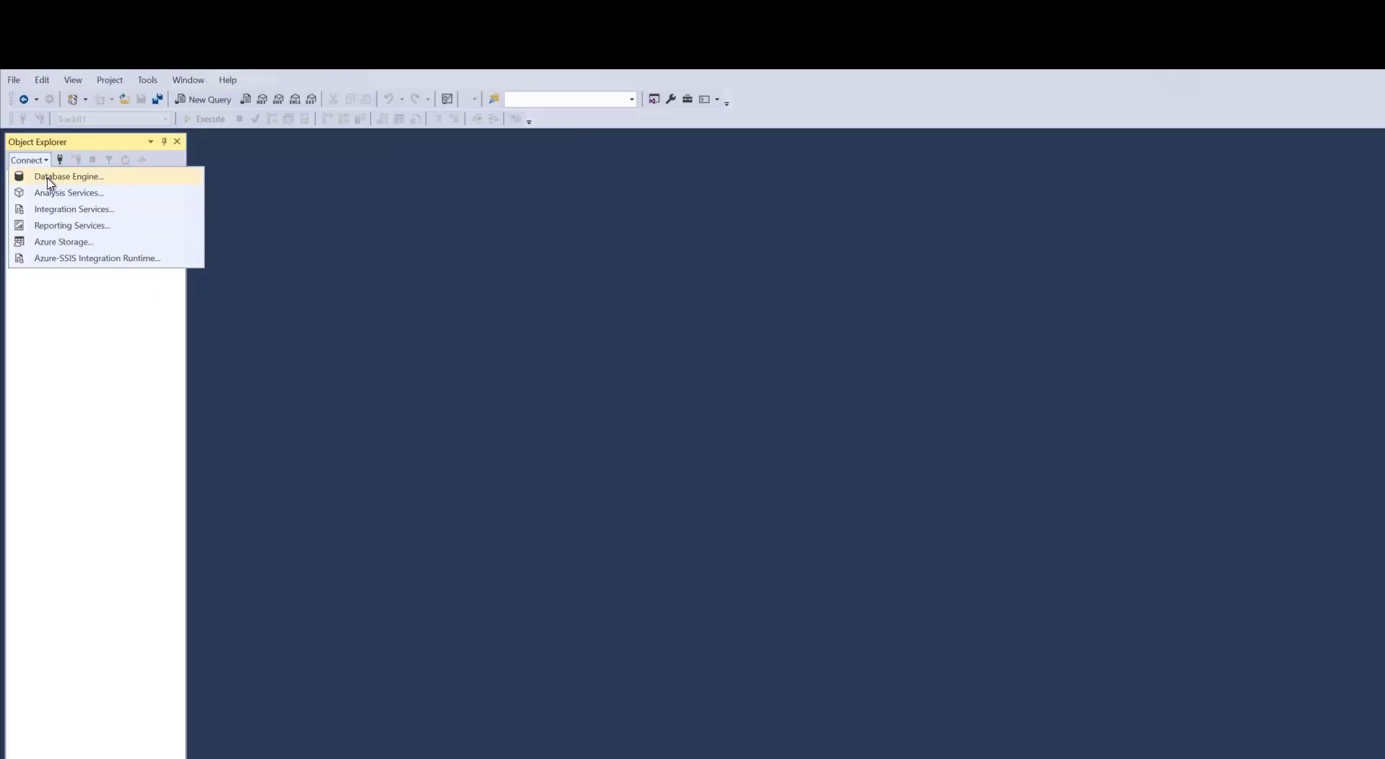
Connect to the TRACKIT database engine in SQL Server Management Studio with the sa login, entering the login password.
{"action": "left_click", "coordinate": [51, 180]}
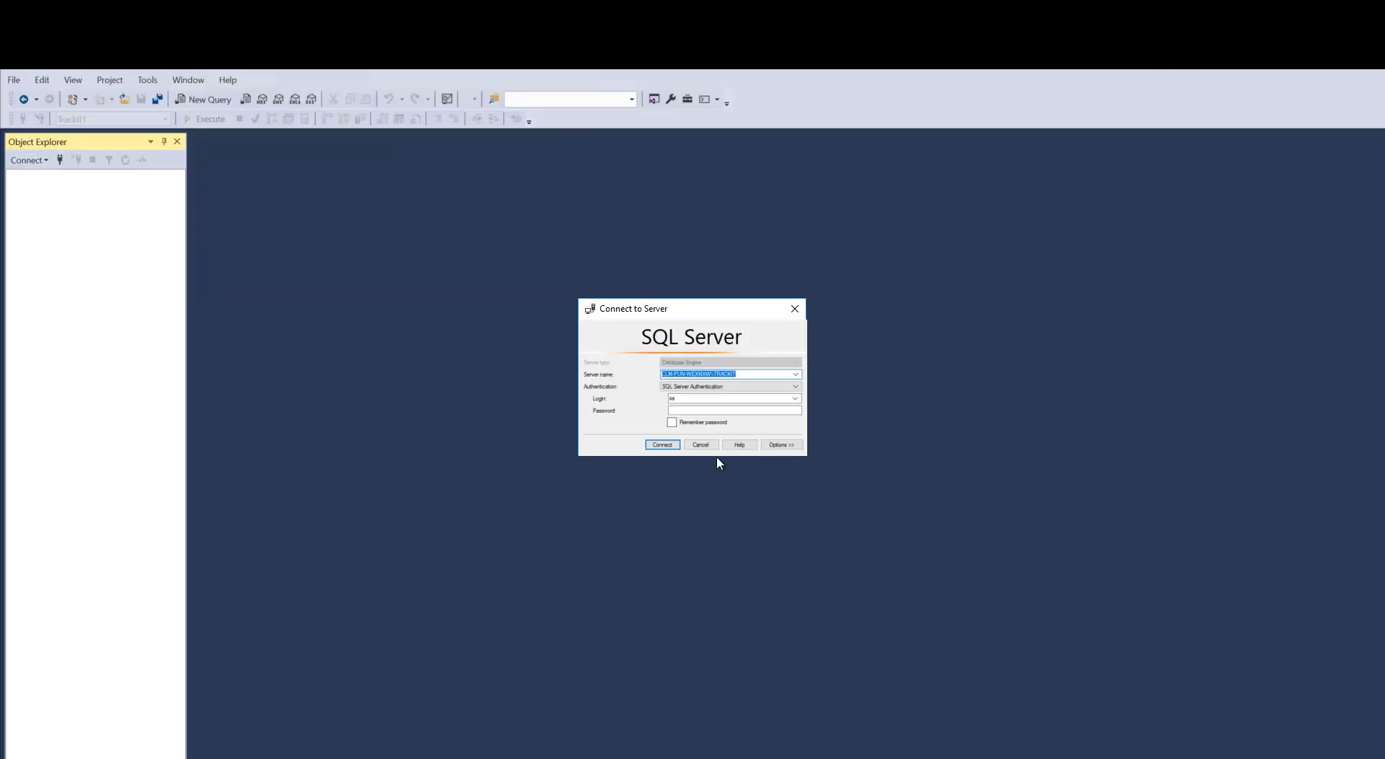
{"action": "left_click", "coordinate": [685, 412]}
{"action": "type", "text": "•"}
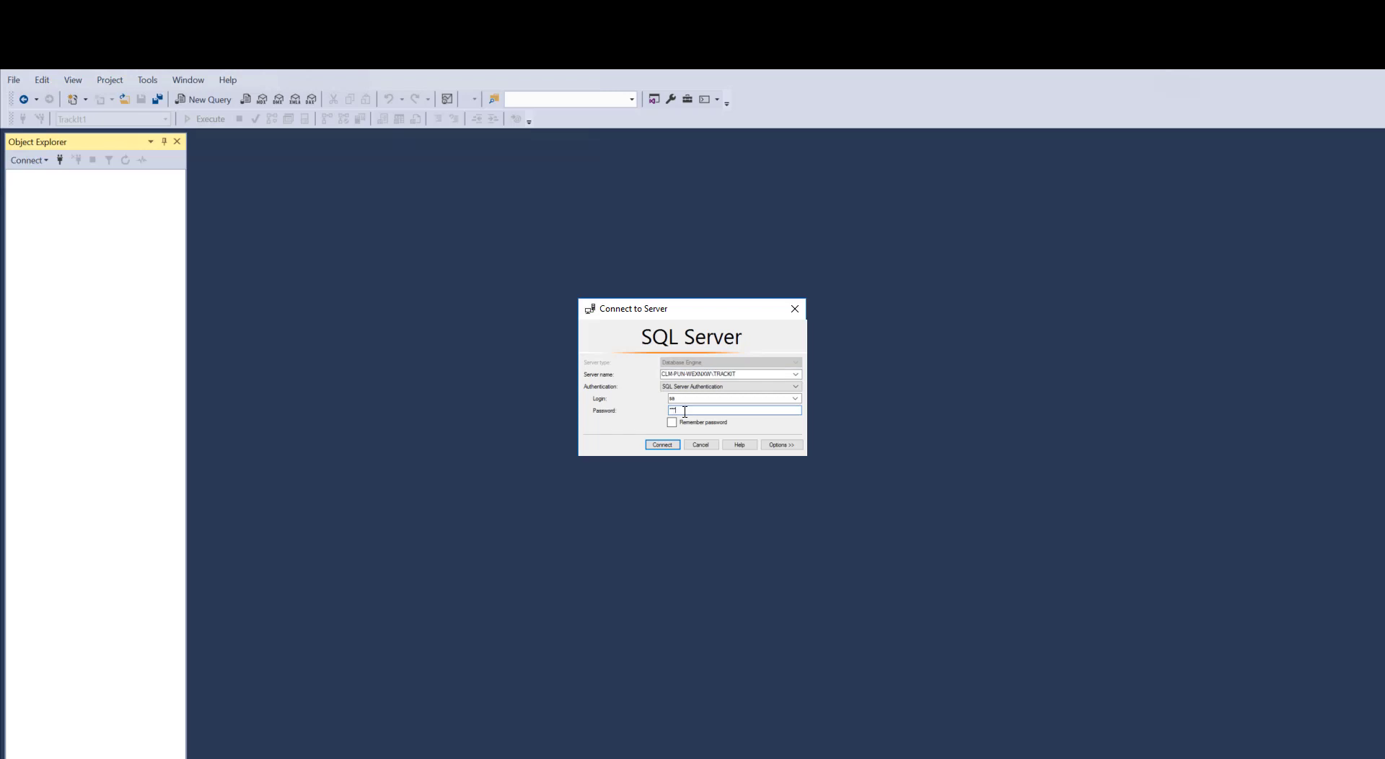
{"action": "type", "text": "•"}
{"action": "key", "text": "Return"}
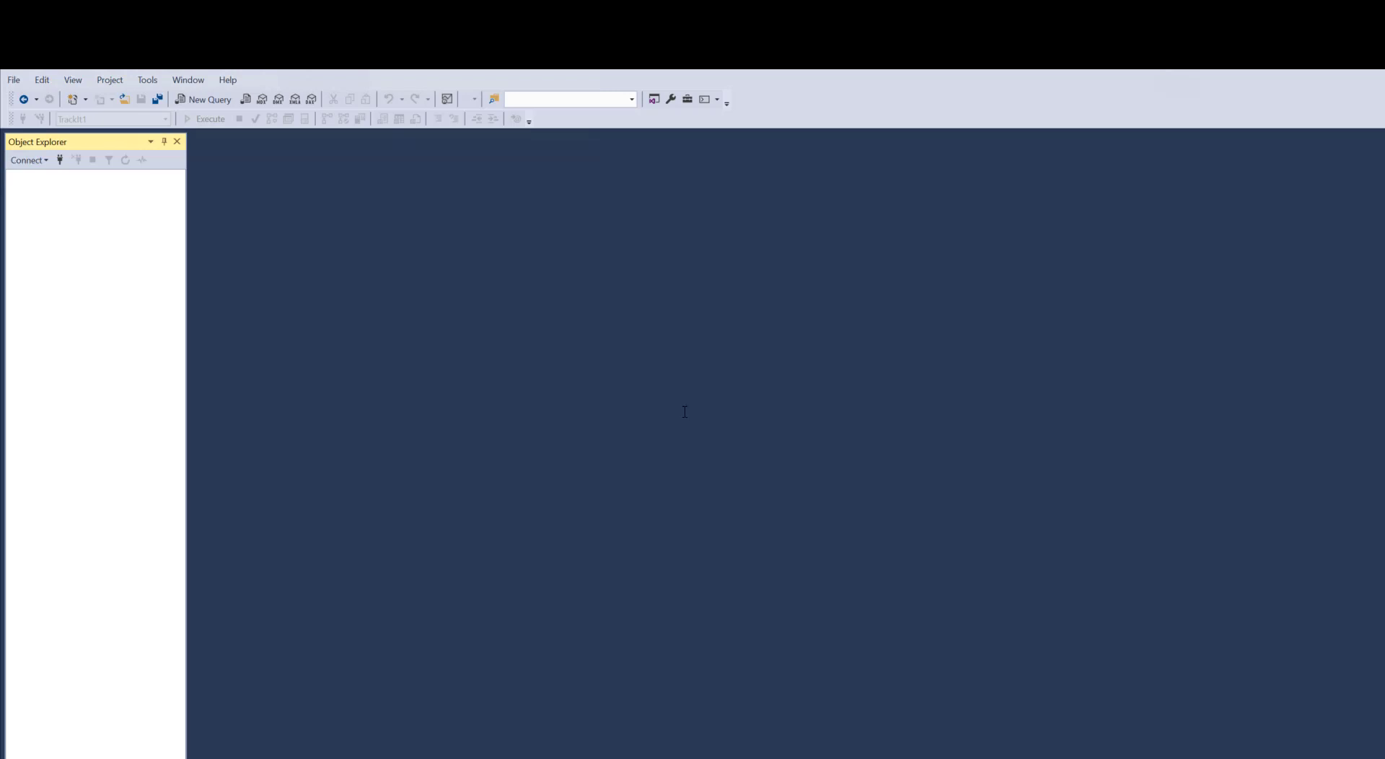
Delete the bcmdbuser login from the server's security logins.
{"action": "left_click", "coordinate": [21, 271]}
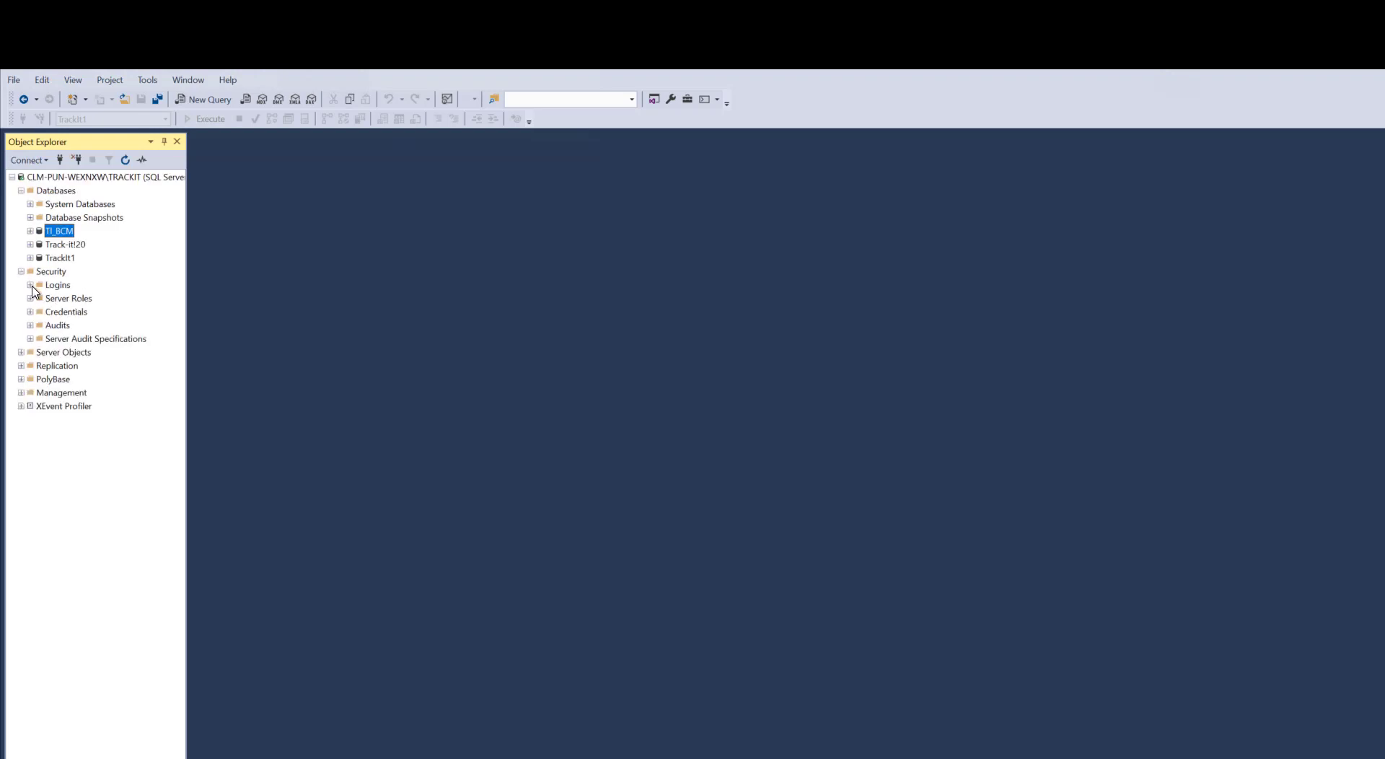
{"action": "left_click", "coordinate": [30, 285]}
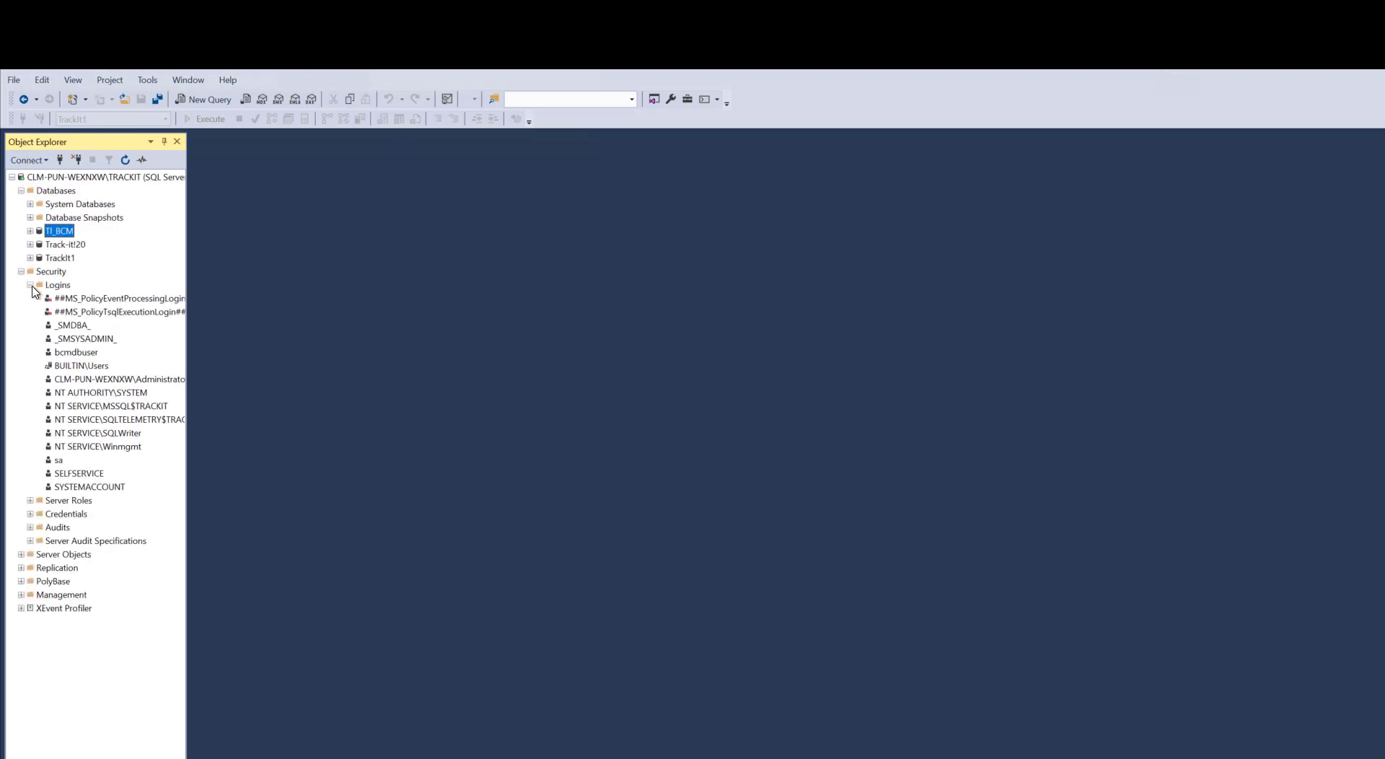
{"action": "right_click", "coordinate": [76, 353]}
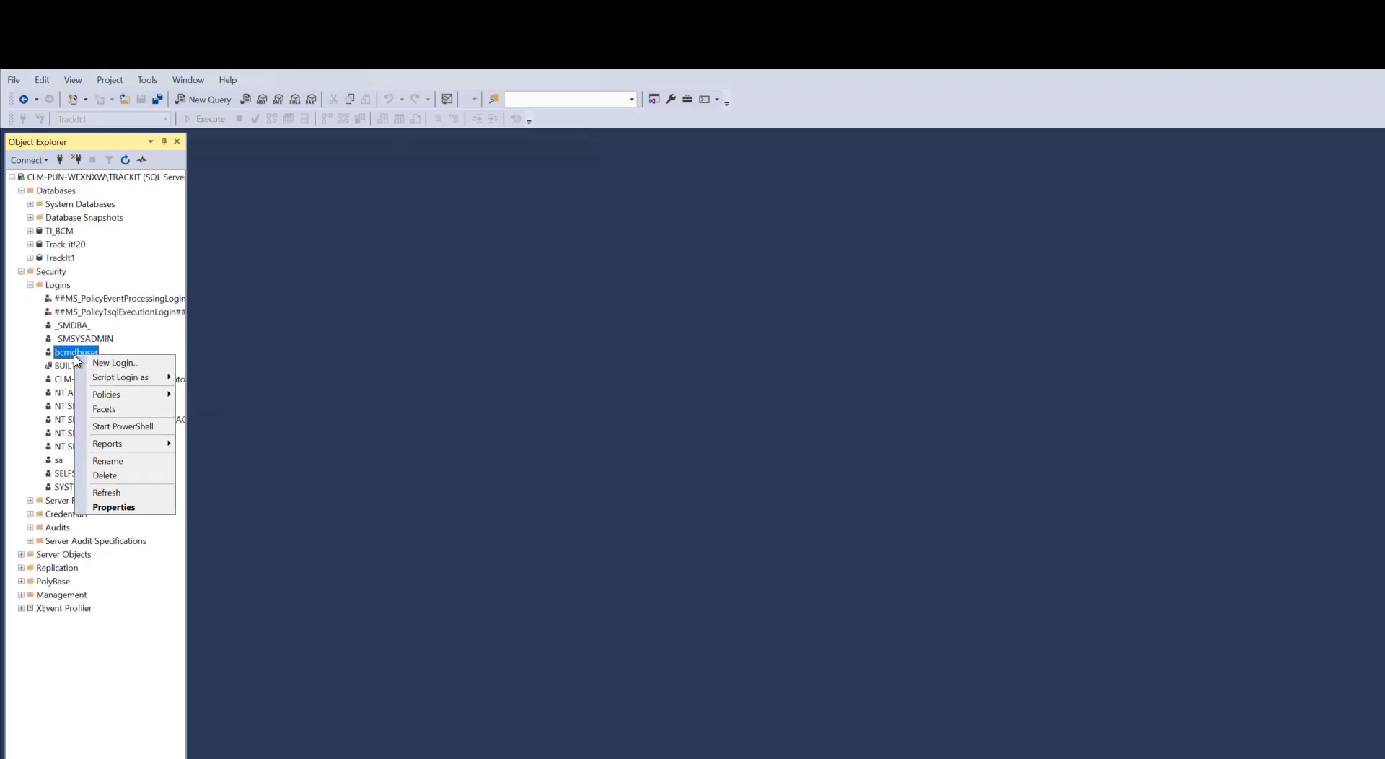
{"action": "left_click", "coordinate": [108, 476]}
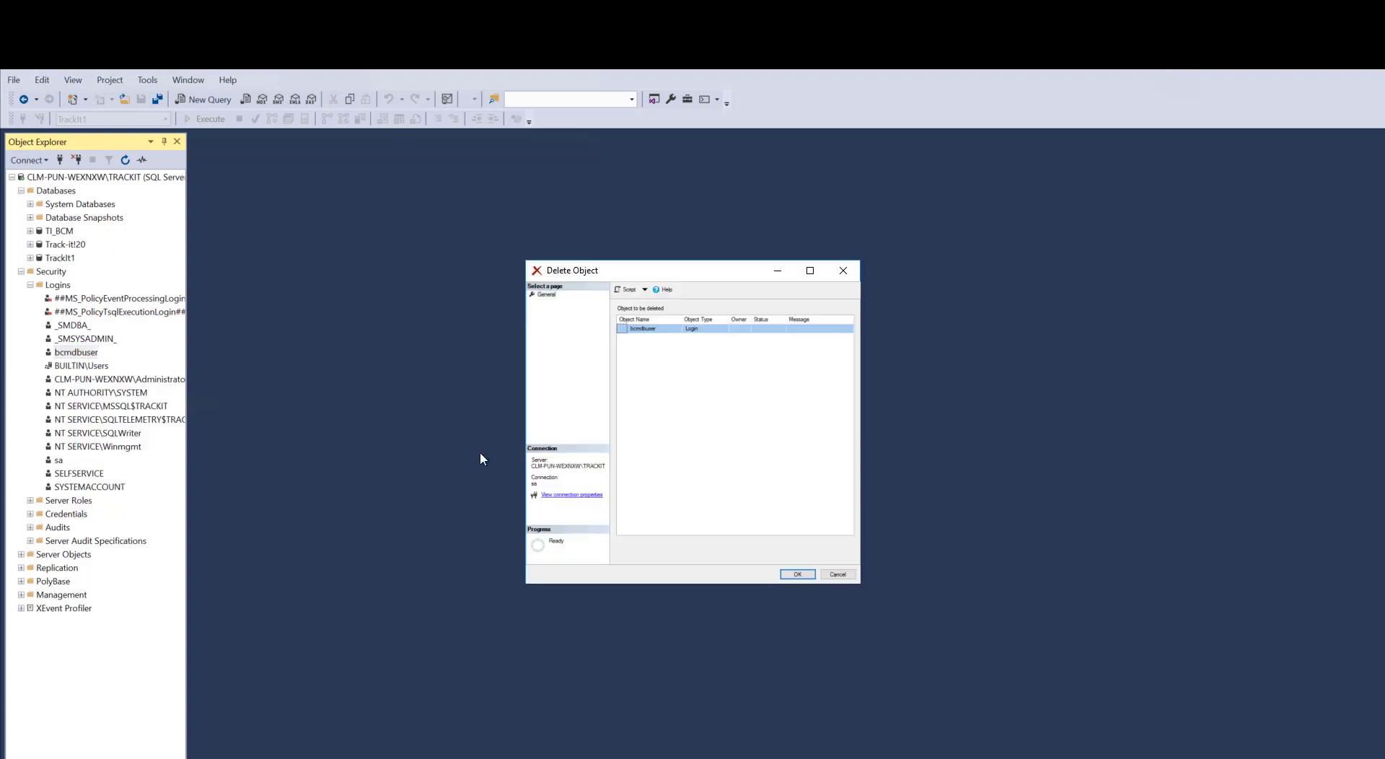
{"action": "left_click", "coordinate": [787, 577]}
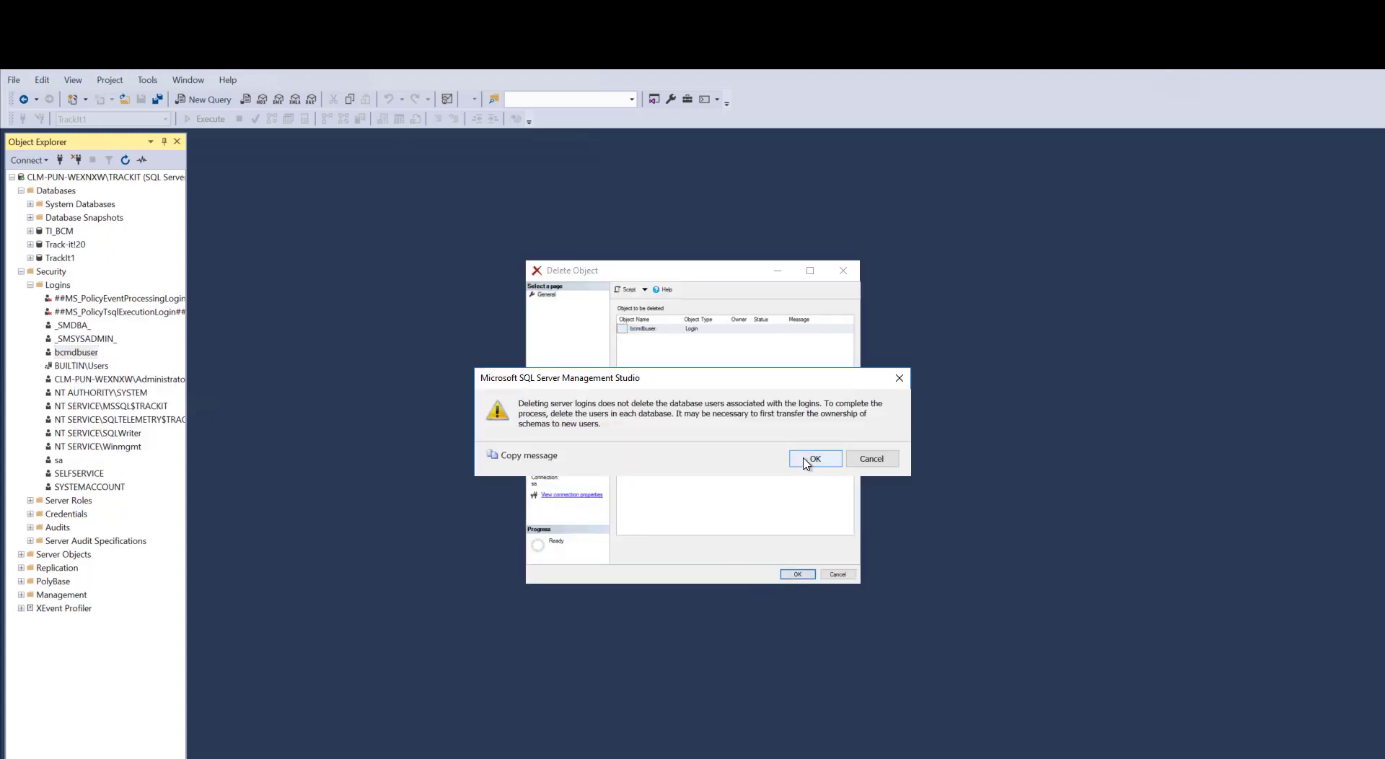
{"action": "left_click", "coordinate": [804, 462]}
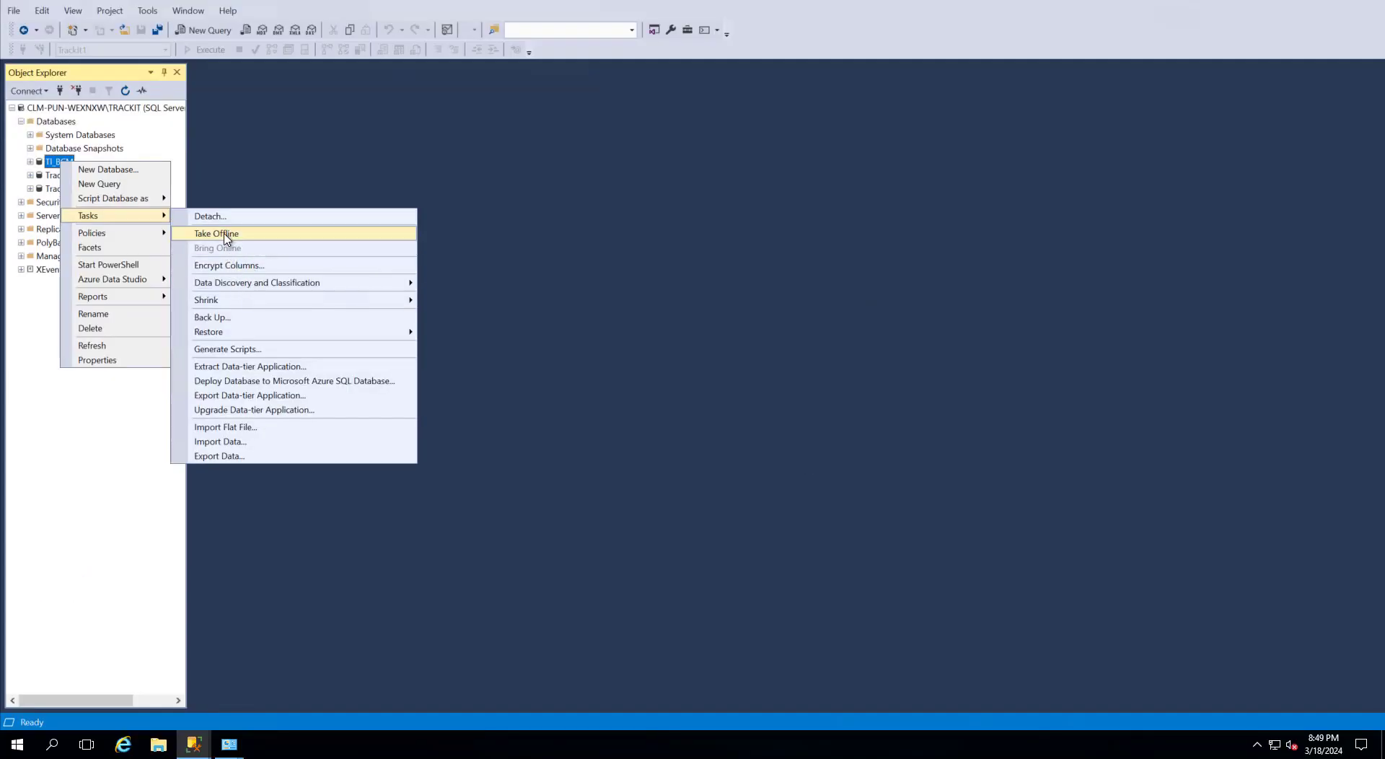
Take the TI_BCM database offline, dropping all its active connections.
{"action": "left_click", "coordinate": [225, 234]}
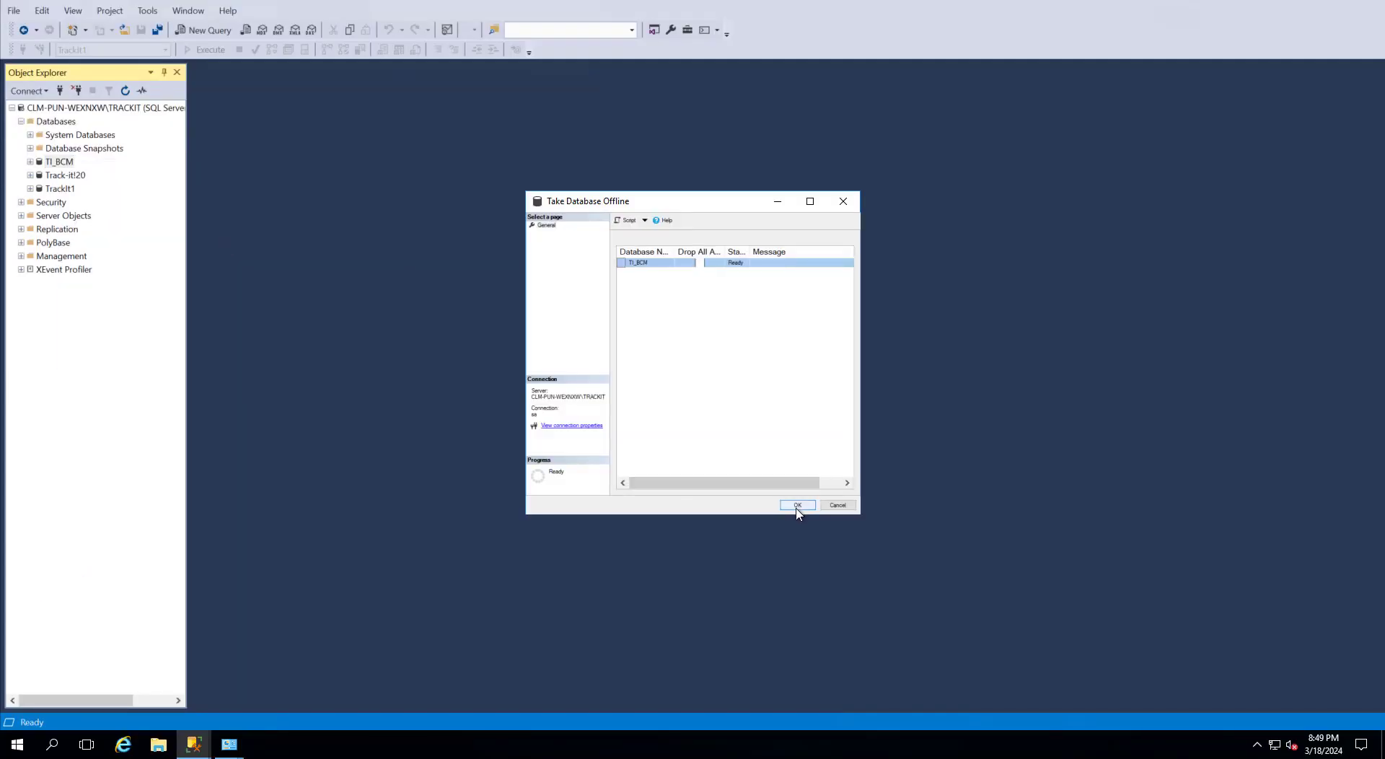
{"action": "left_click", "coordinate": [698, 263]}
{"action": "left_click", "coordinate": [794, 506]}
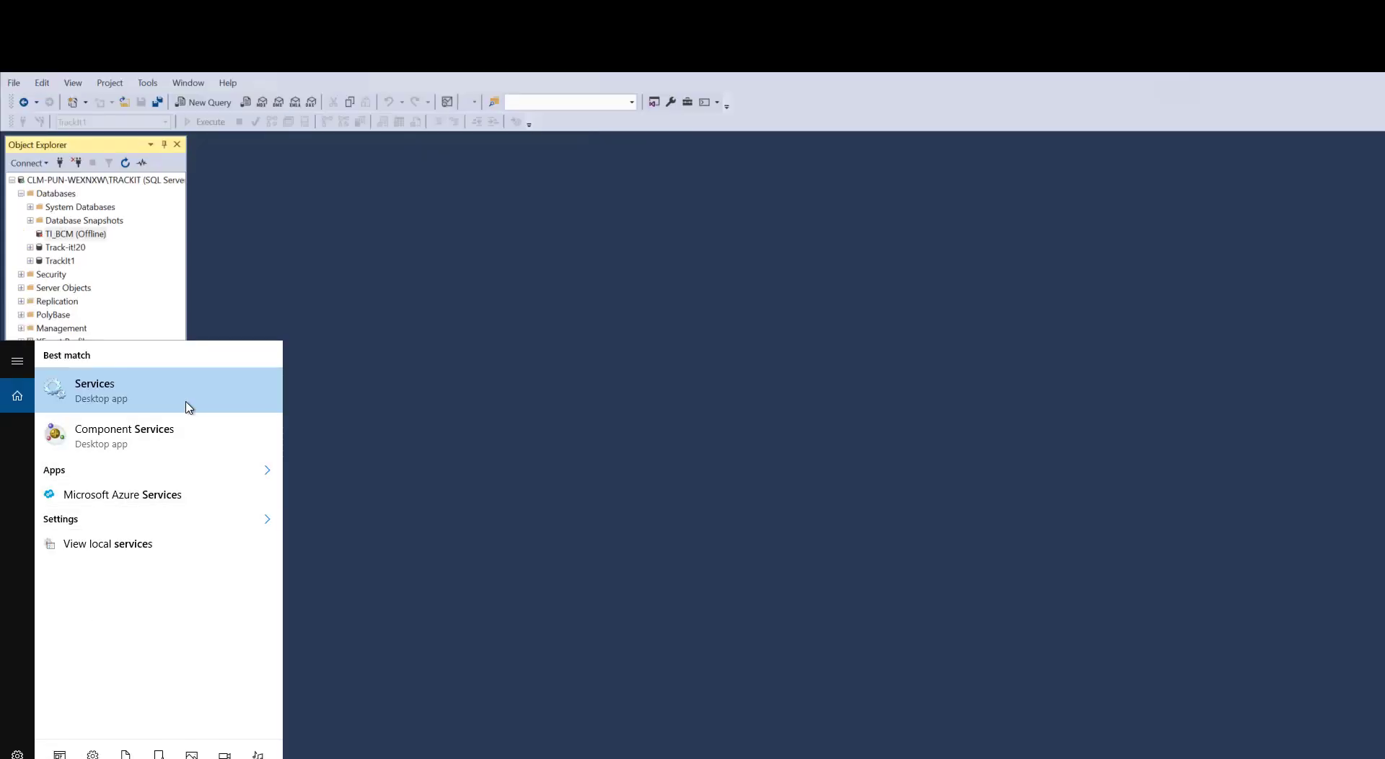
Open the Services console and check the BMC Client Management service.
{"action": "left_click", "coordinate": [186, 406]}
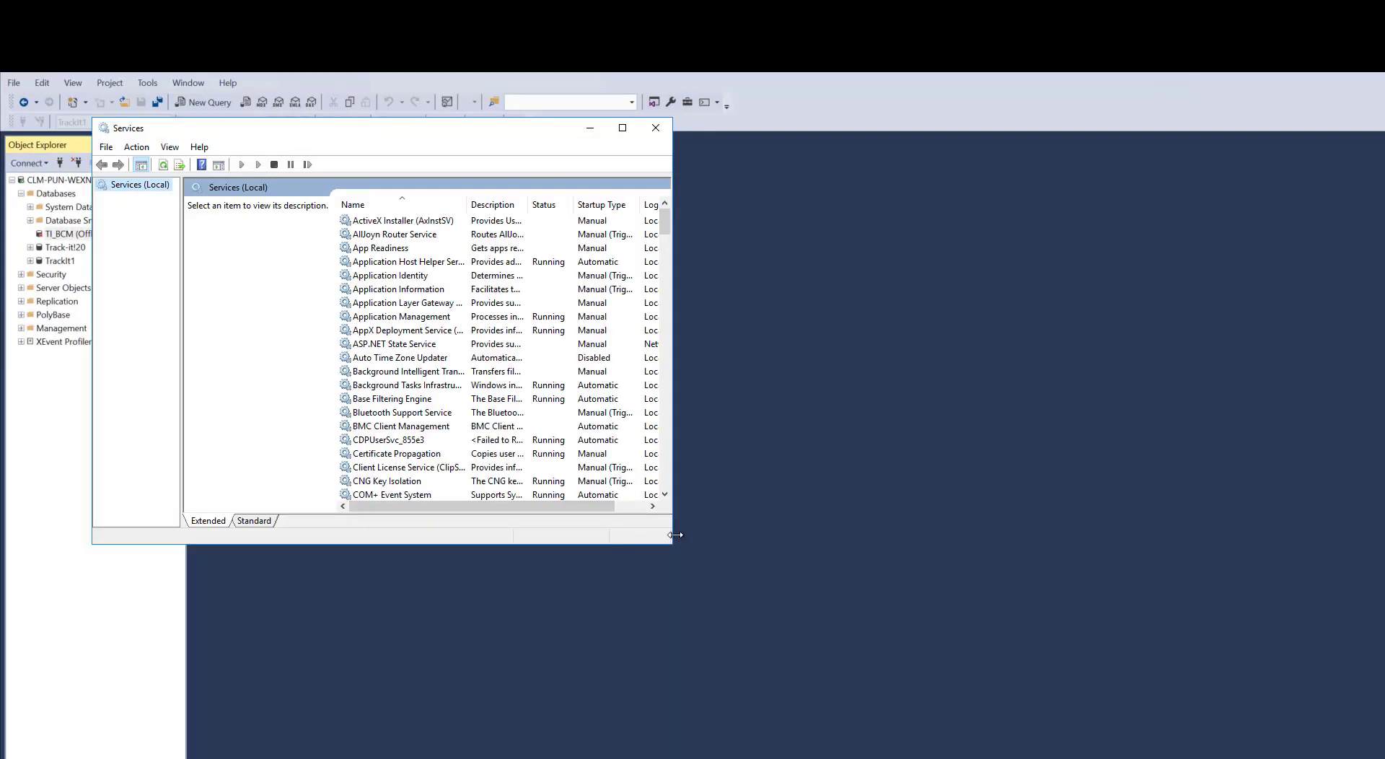
{"action": "left_click", "coordinate": [554, 471]}
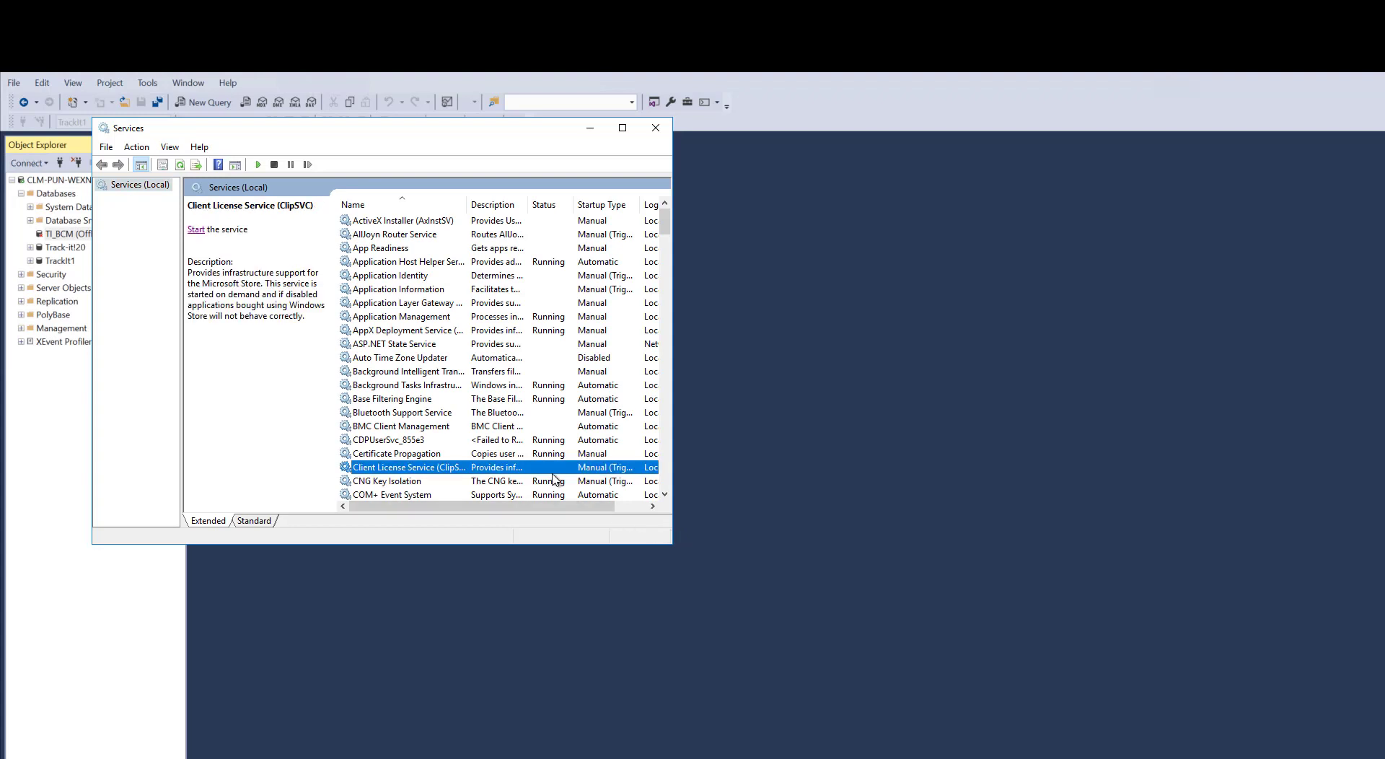
{"action": "left_click", "coordinate": [435, 427]}
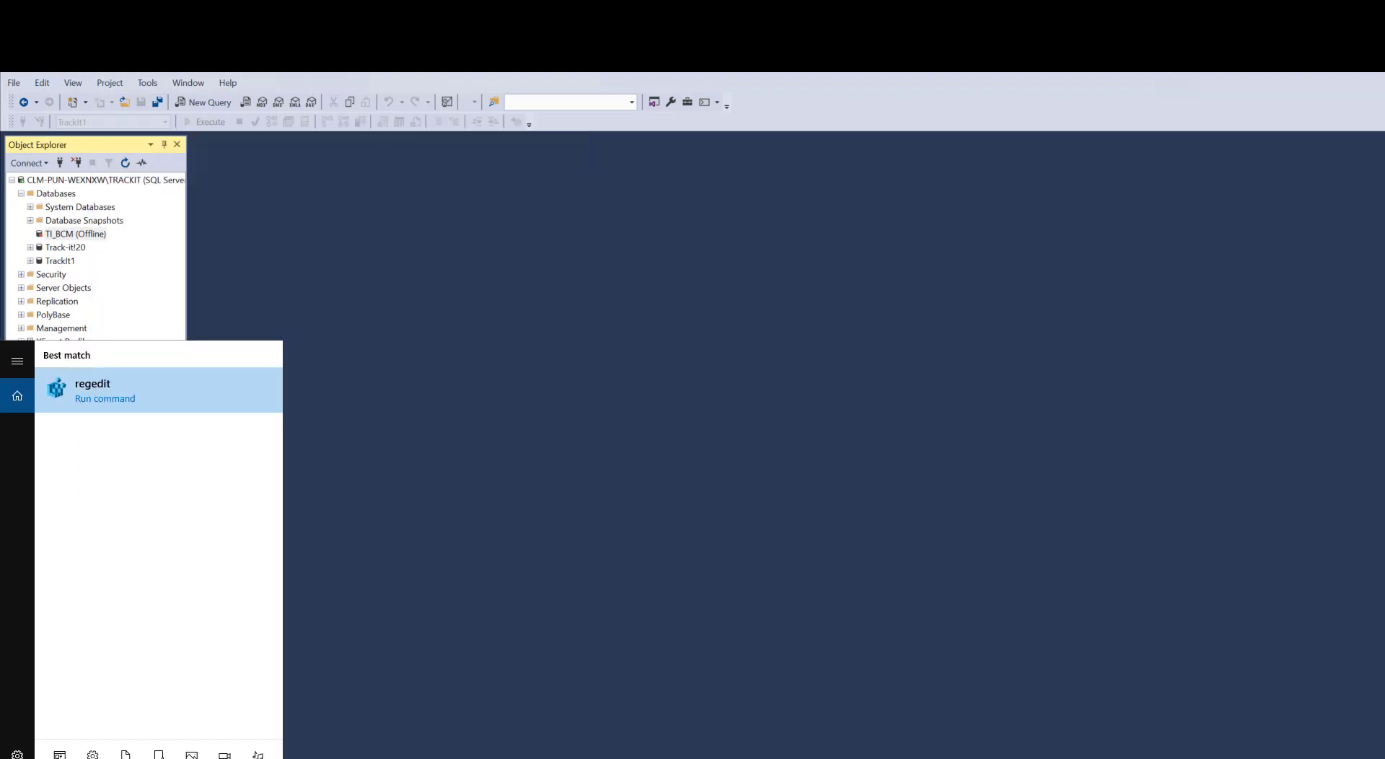
Open the Registry Editor and search HKEY_LOCAL_MACHINE\SOFTWARE for "Client Management".
{"action": "key", "text": "Return"}
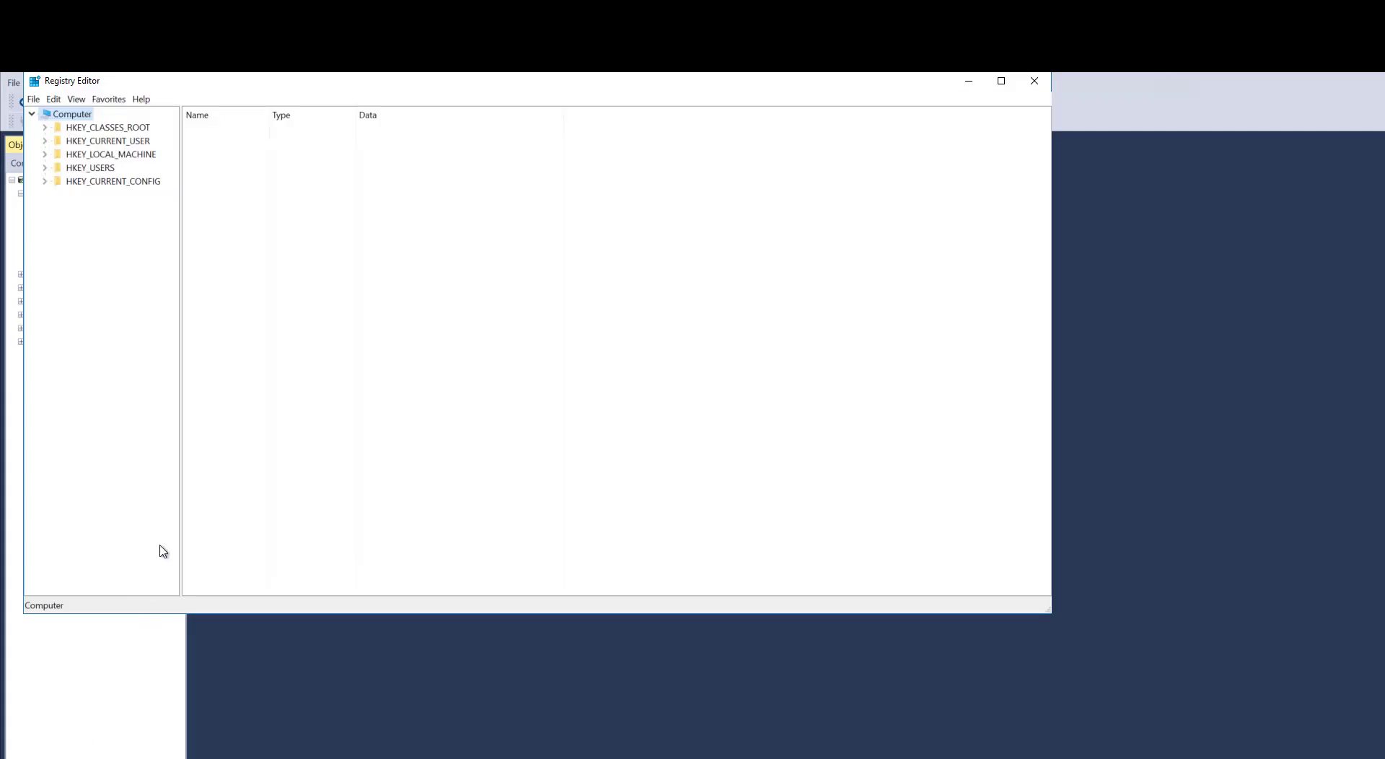
{"action": "left_click", "coordinate": [45, 155]}
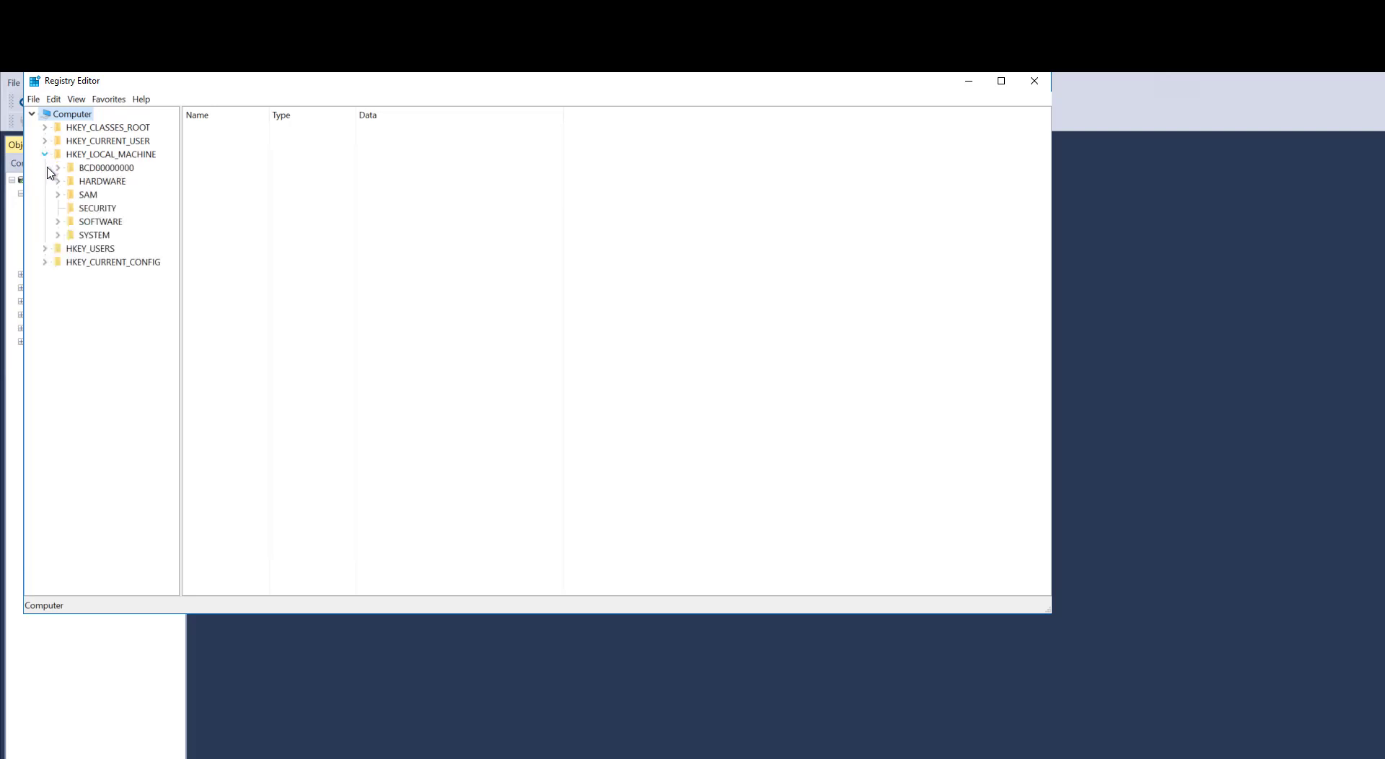
{"action": "left_click", "coordinate": [58, 222]}
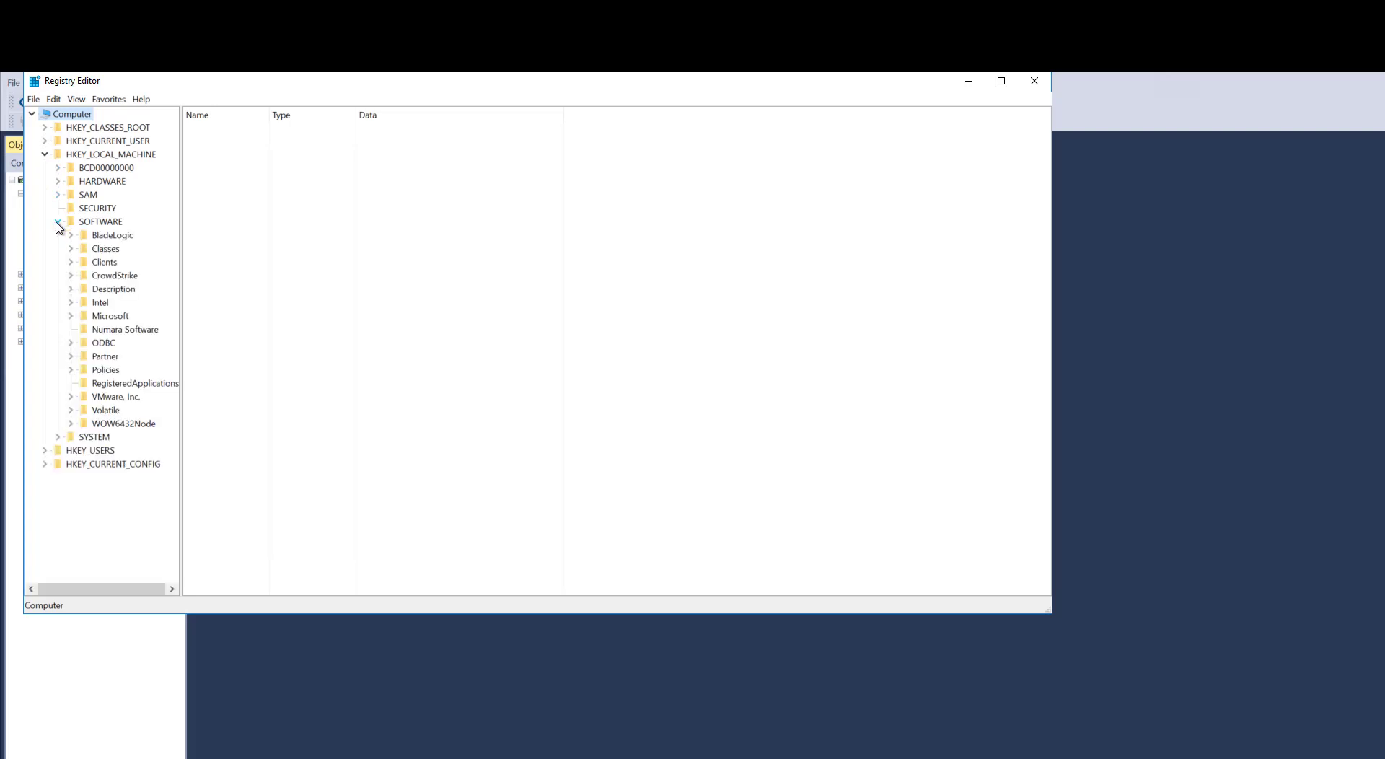
{"action": "left_click", "coordinate": [100, 222]}
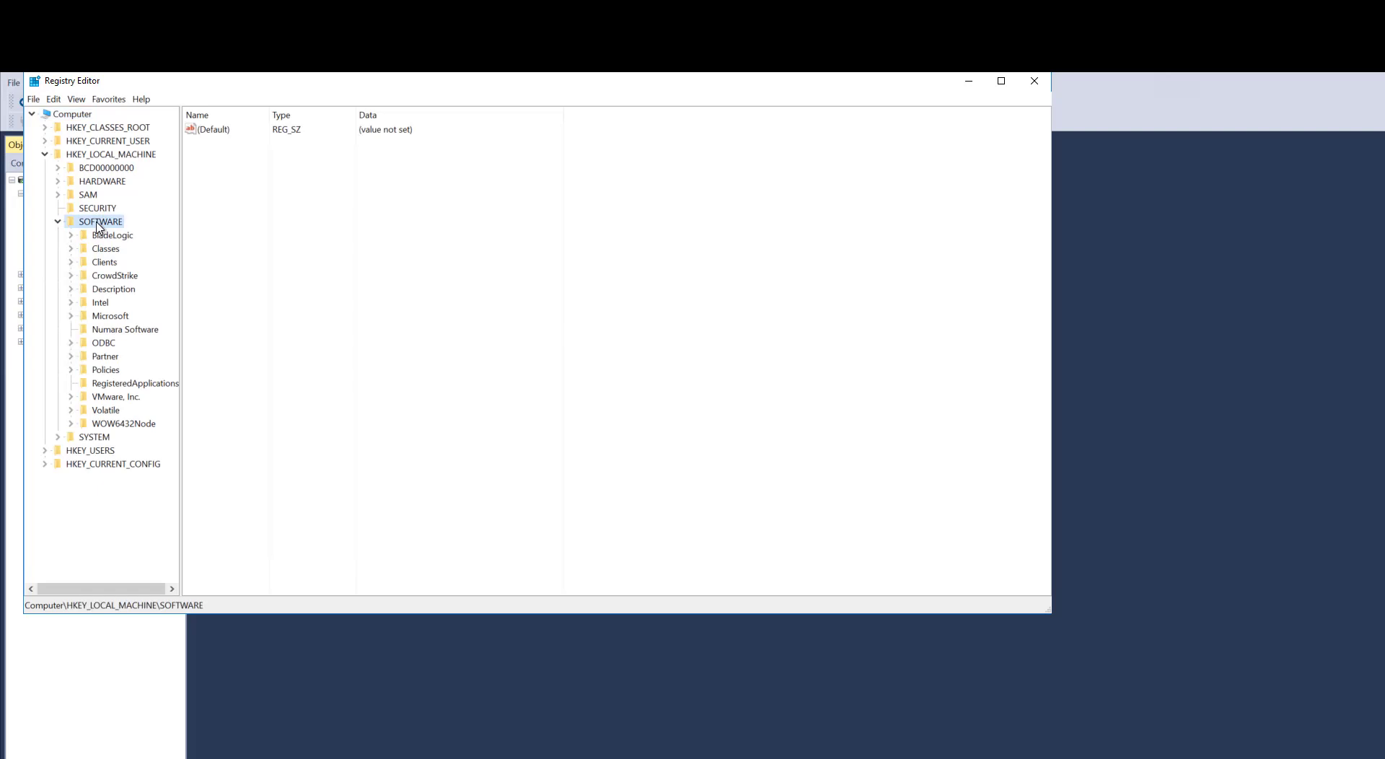
{"action": "right_click", "coordinate": [98, 223]}
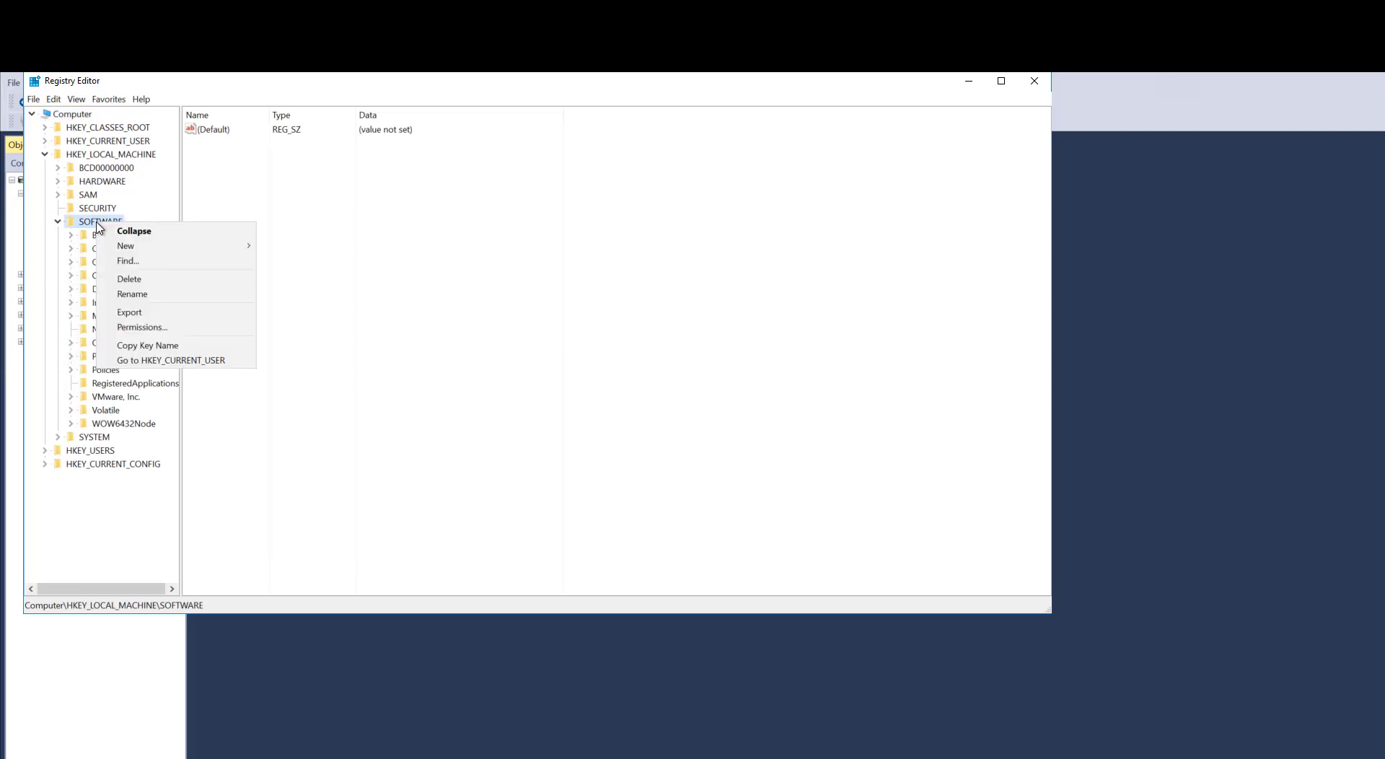
{"action": "left_click", "coordinate": [128, 262]}
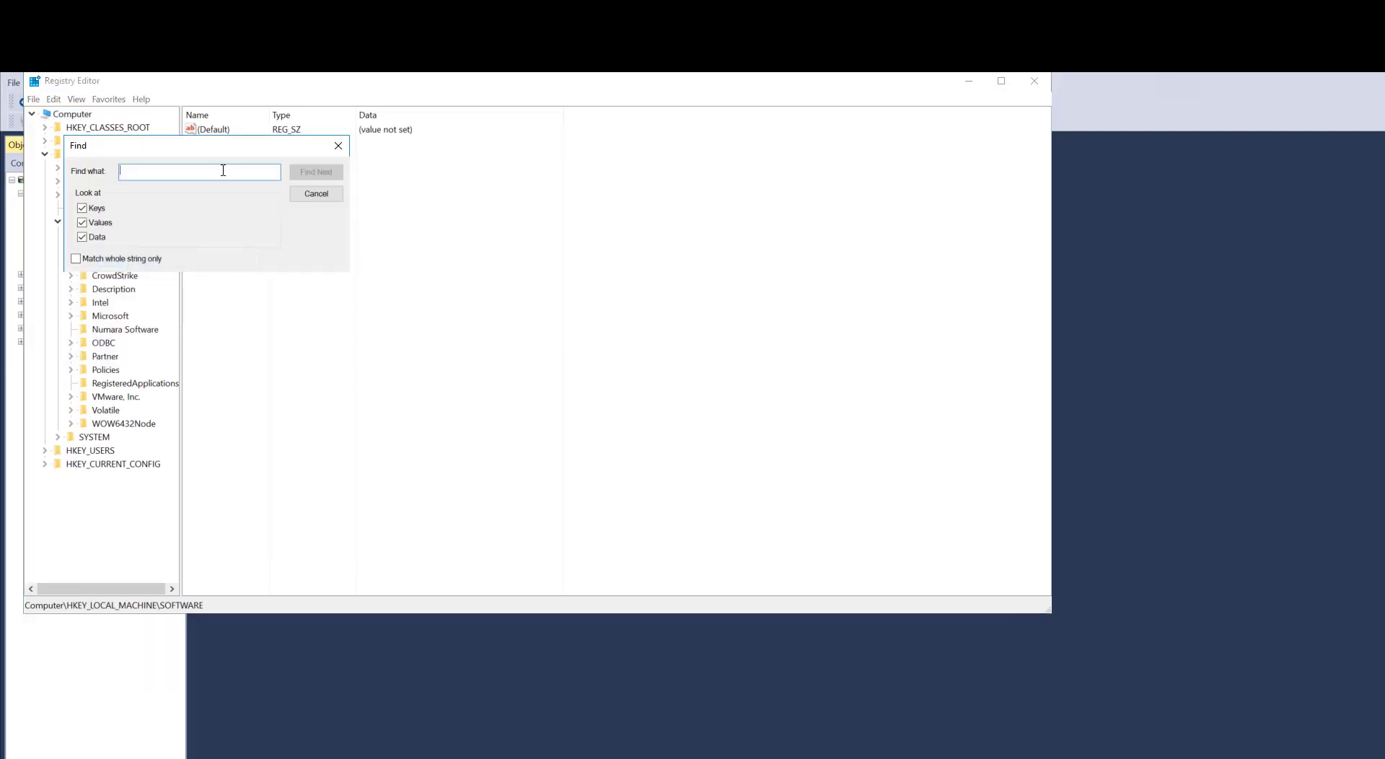
{"action": "type", "text": "Client"}
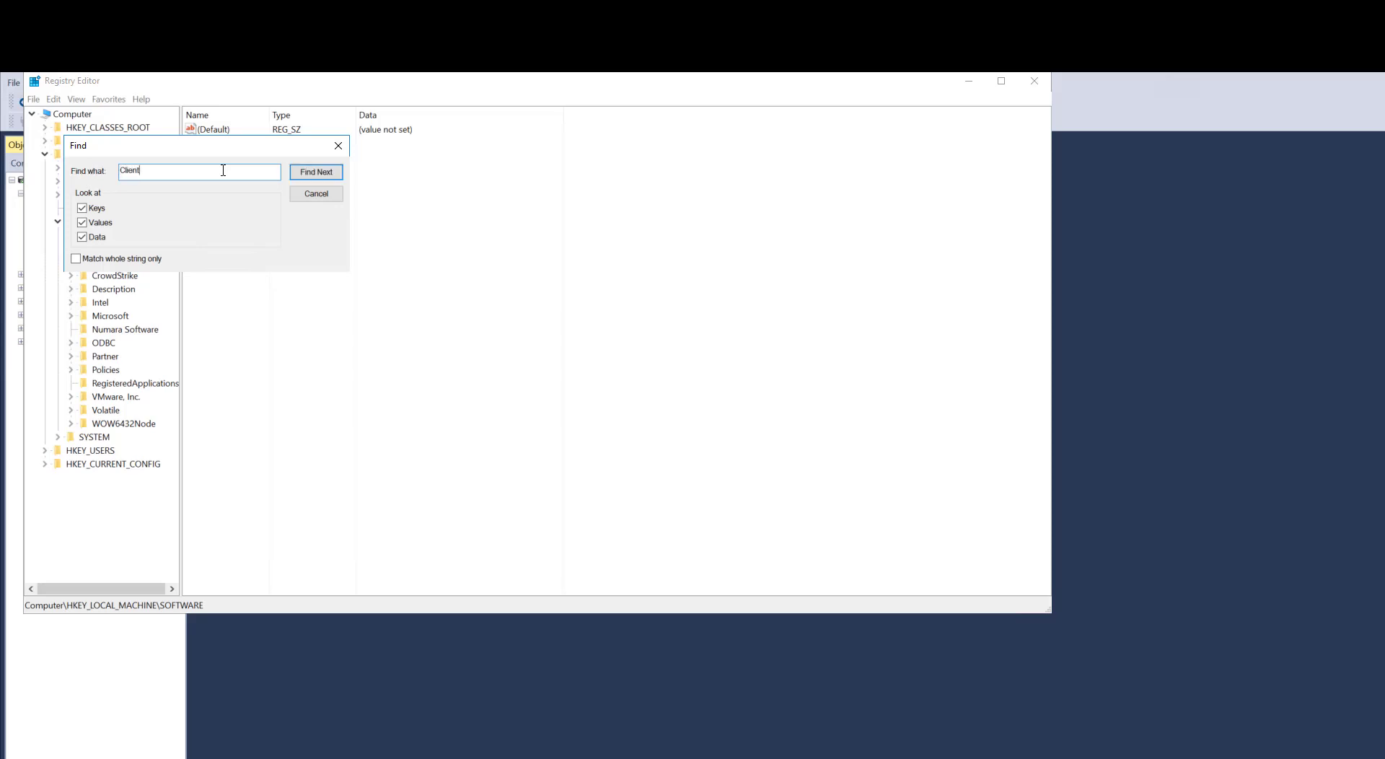
{"action": "type", "text": " Management"}
{"action": "left_click", "coordinate": [326, 176]}
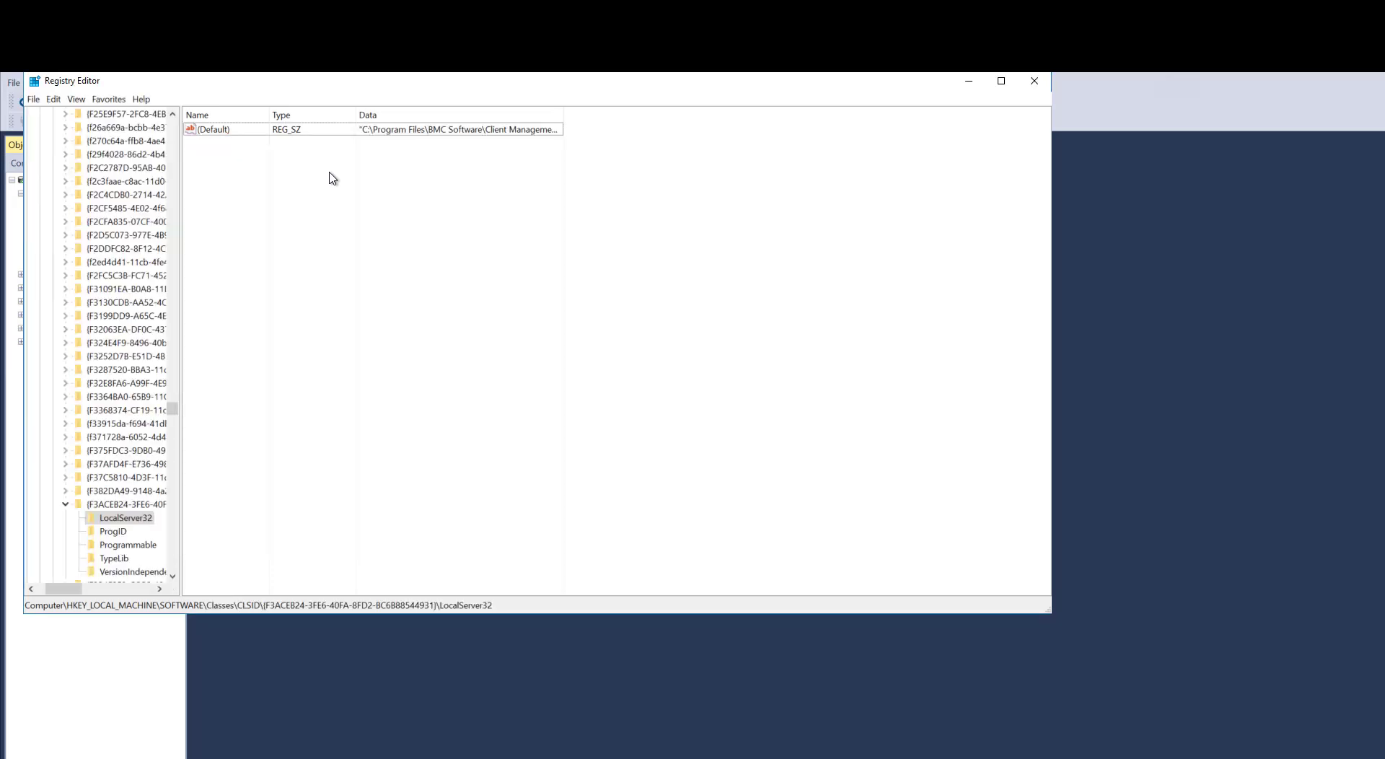
Delete the default value of the found LocalServer32 key that points to the BMC Client Management program folder.
{"action": "right_click", "coordinate": [323, 132]}
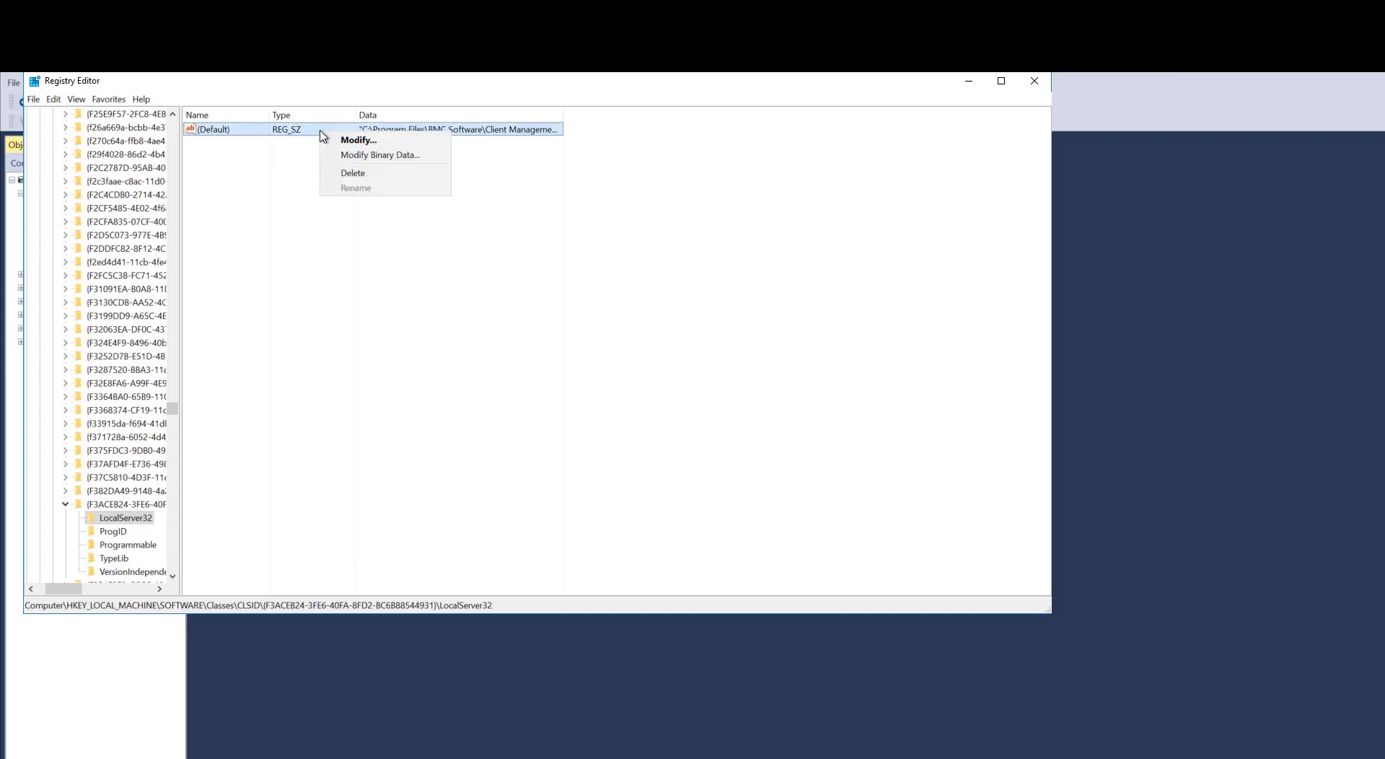
{"action": "left_click", "coordinate": [349, 174]}
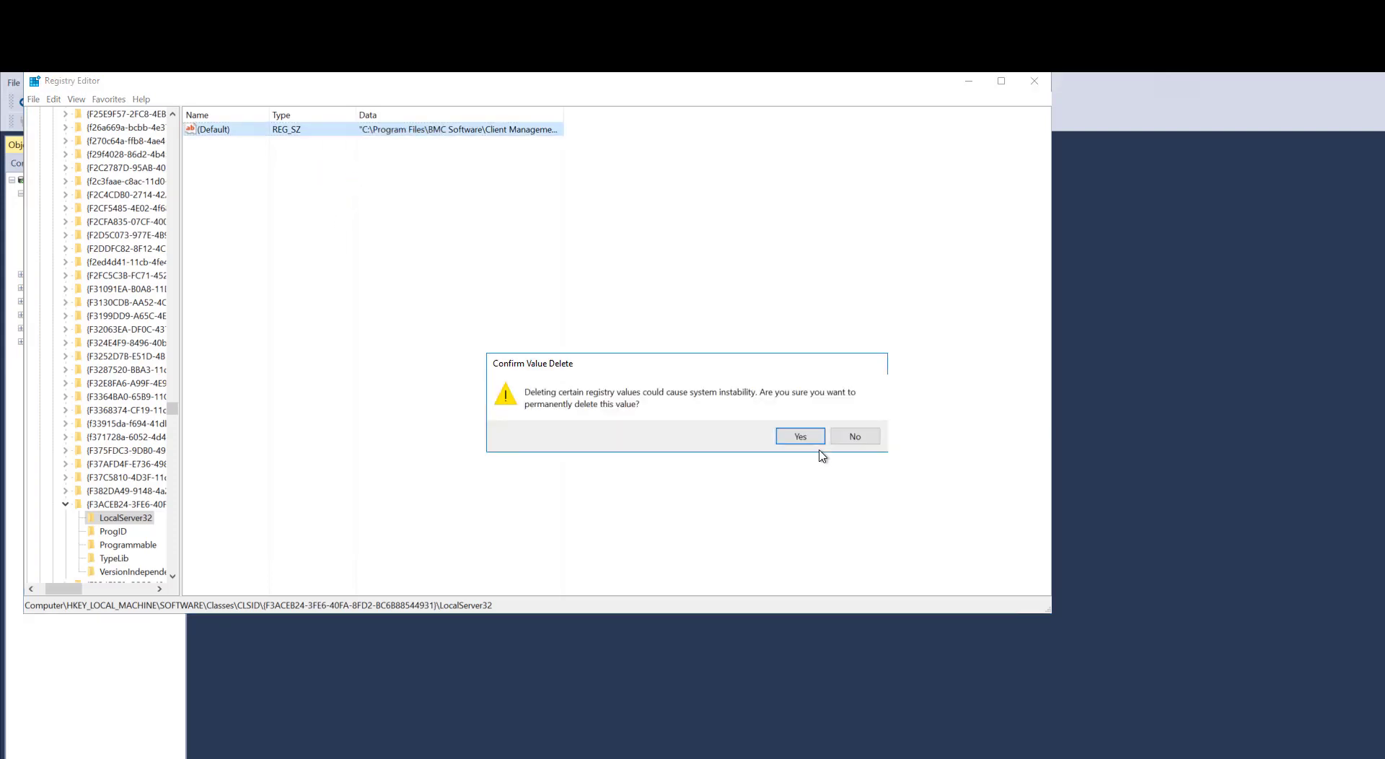
{"action": "left_click", "coordinate": [800, 437]}
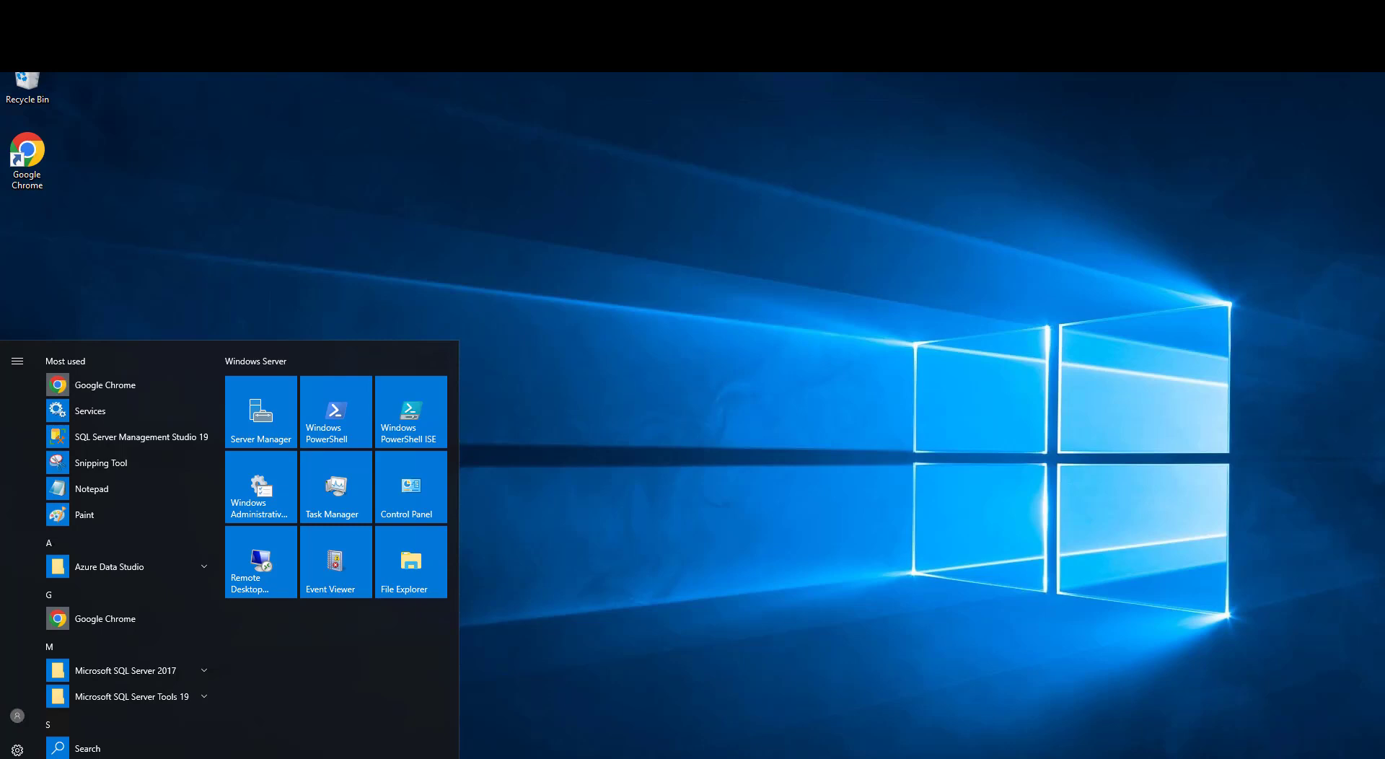
Restart the server, giving Other (Unplanned) as the reason.
{"action": "left_click", "coordinate": [17, 758]}
{"action": "left_click", "coordinate": [44, 747]}
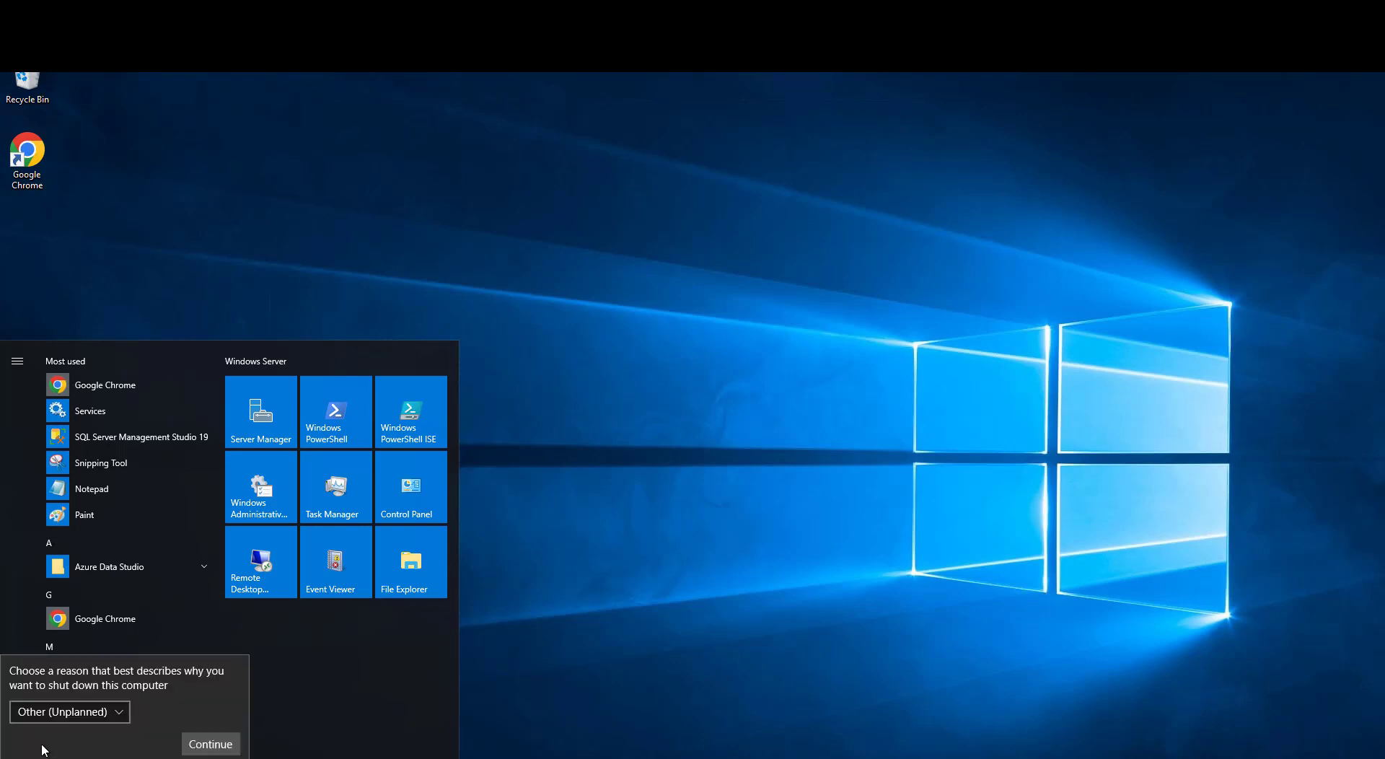
{"action": "left_click", "coordinate": [227, 745]}
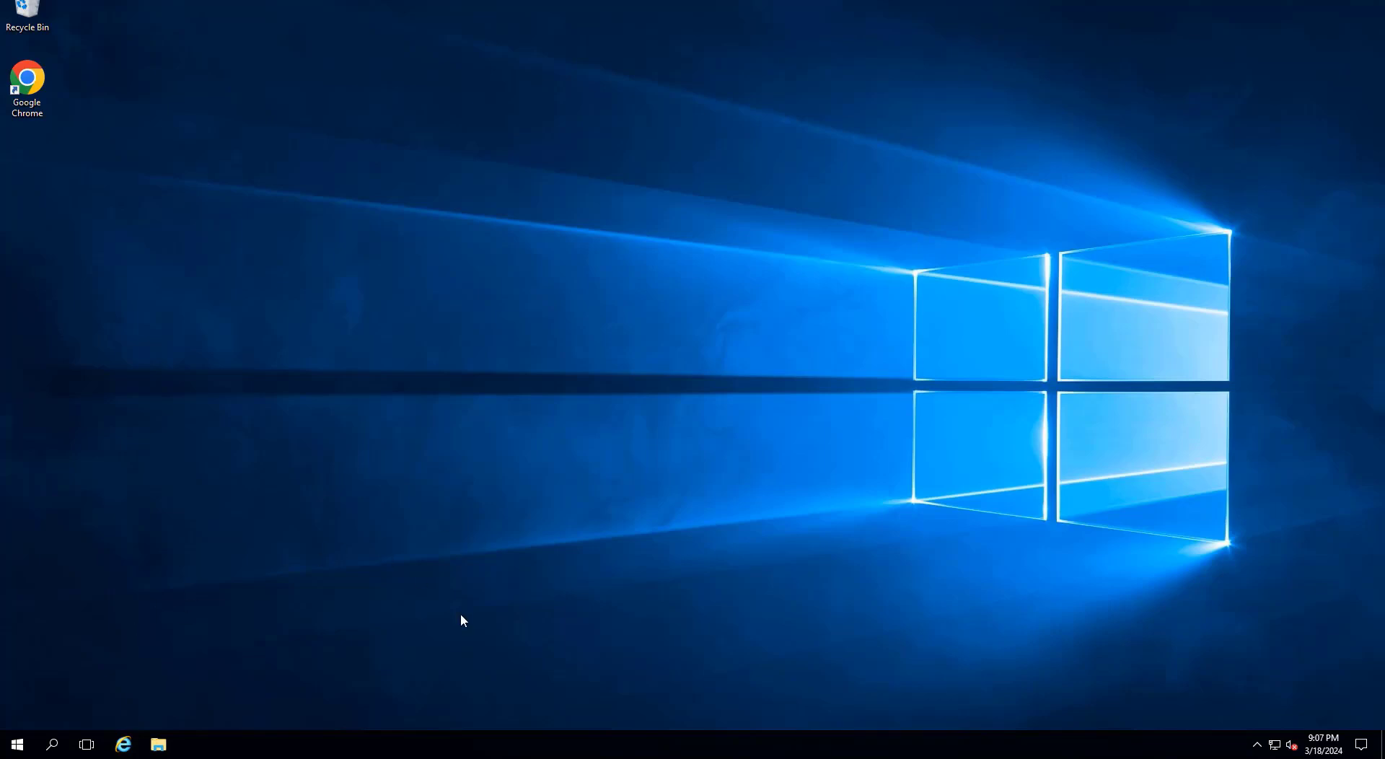
Open the BCM\Master_Win64 folder of Track-It! 20.23.02.086 Setup under Program Files (x86) in File Explorer.
{"action": "left_click", "coordinate": [158, 745]}
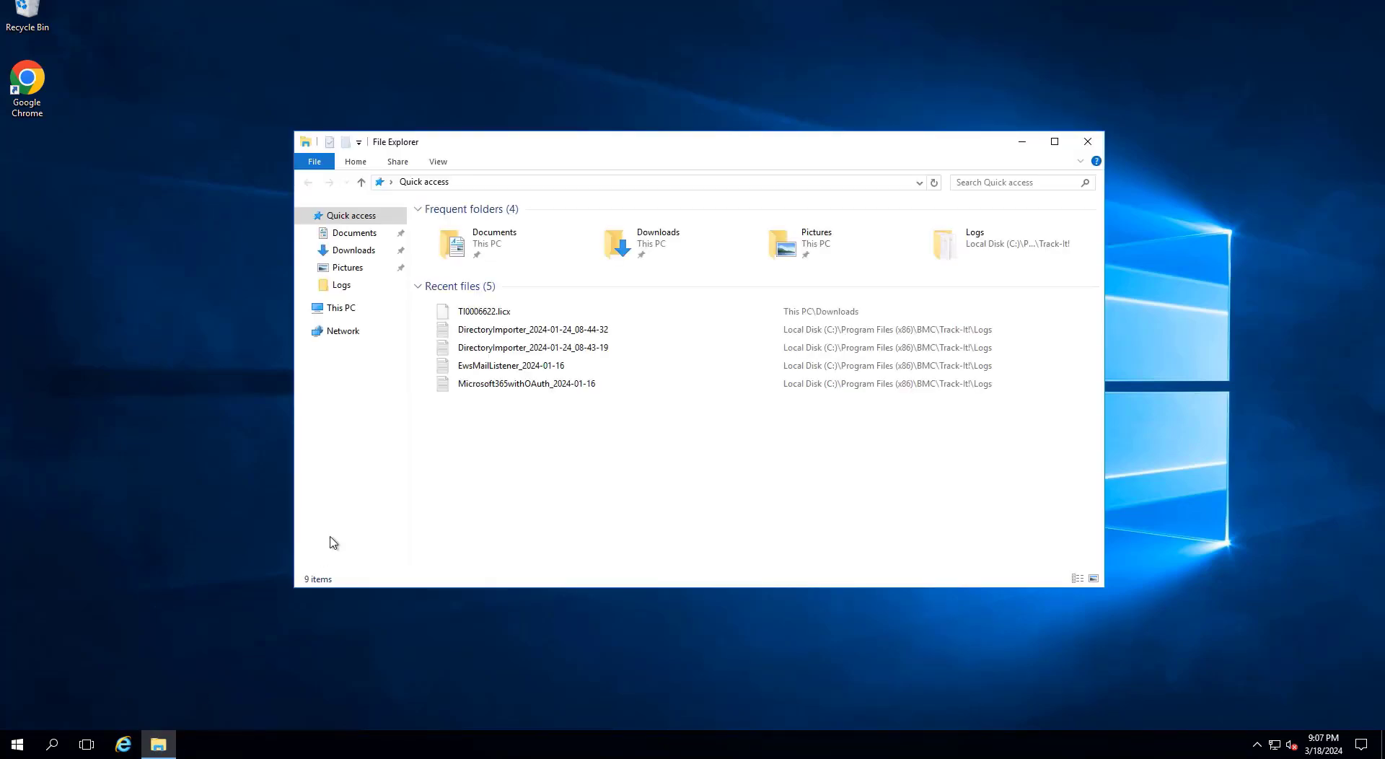
{"action": "left_click", "coordinate": [350, 310]}
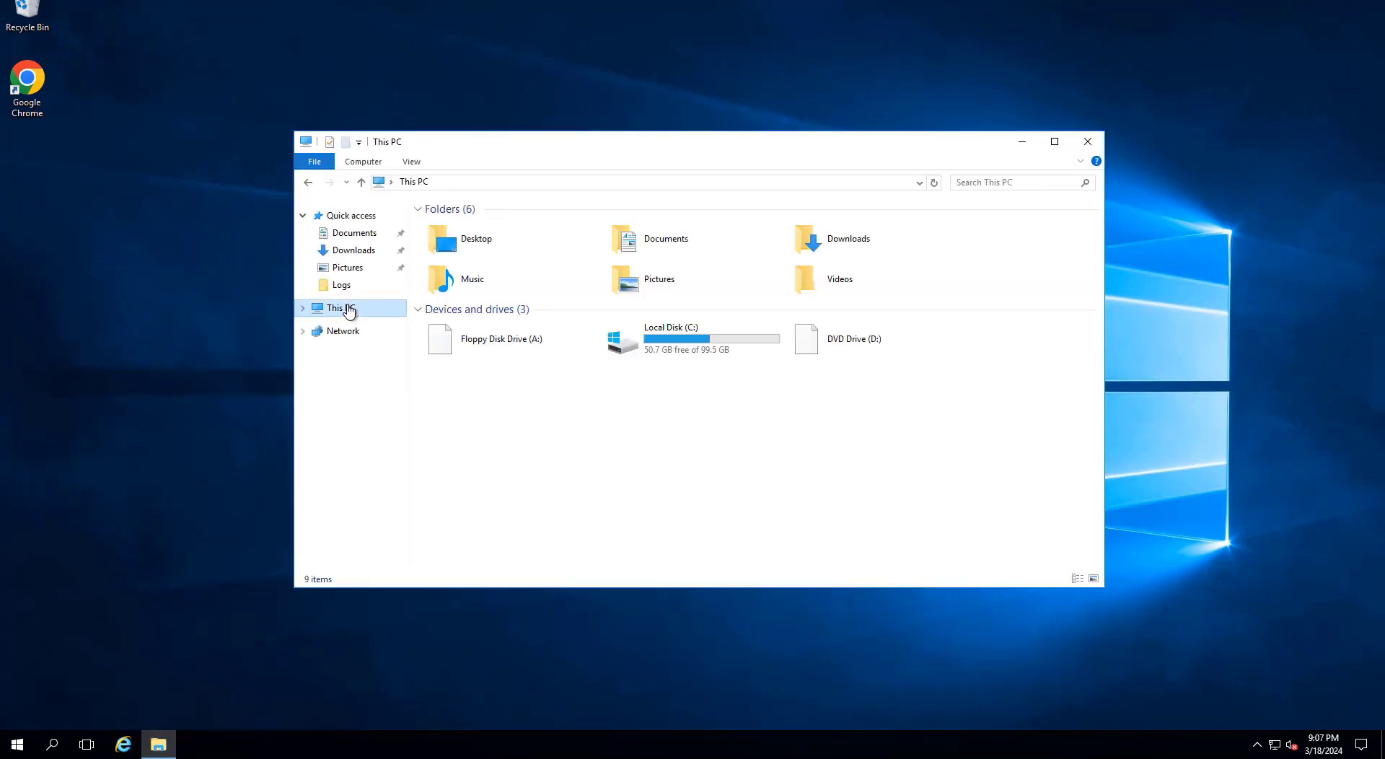
{"action": "double_click", "coordinate": [678, 339]}
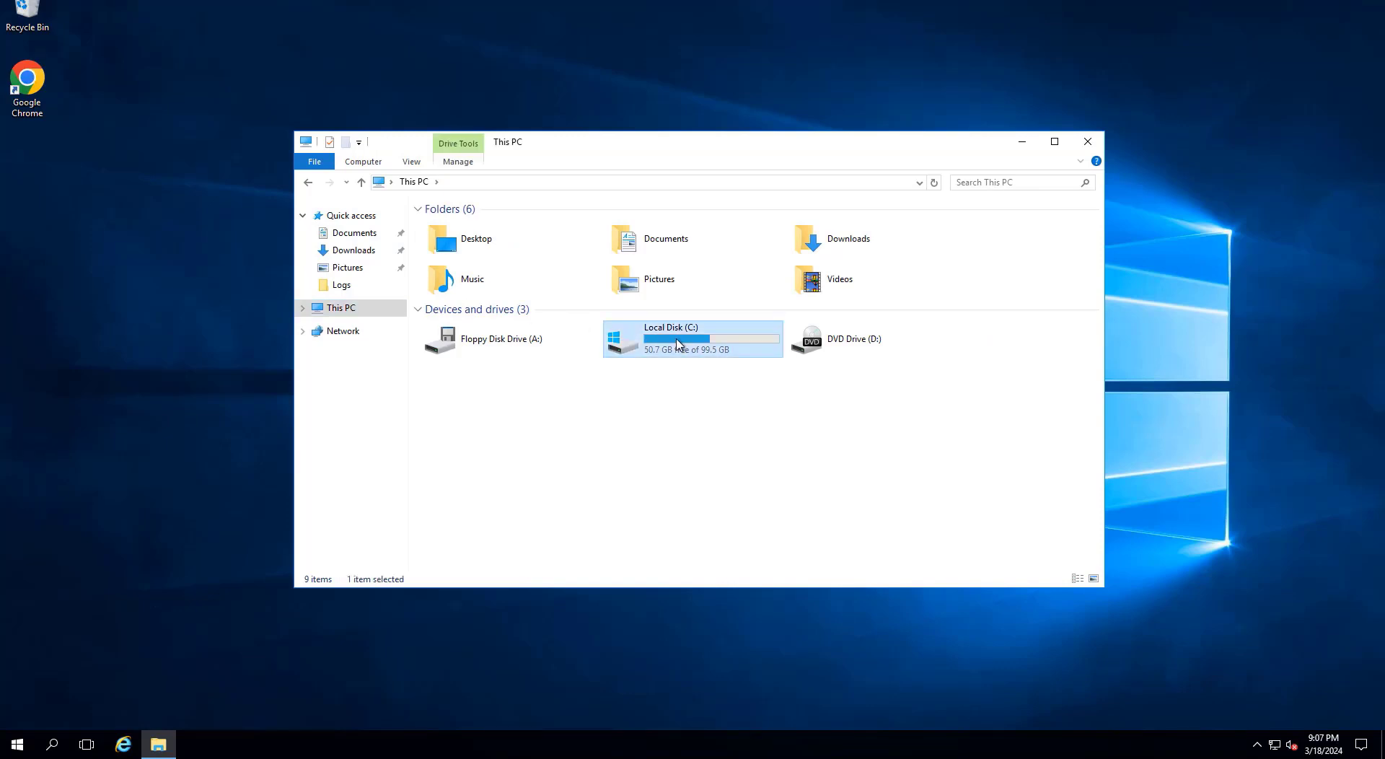
{"action": "double_click", "coordinate": [502, 287]}
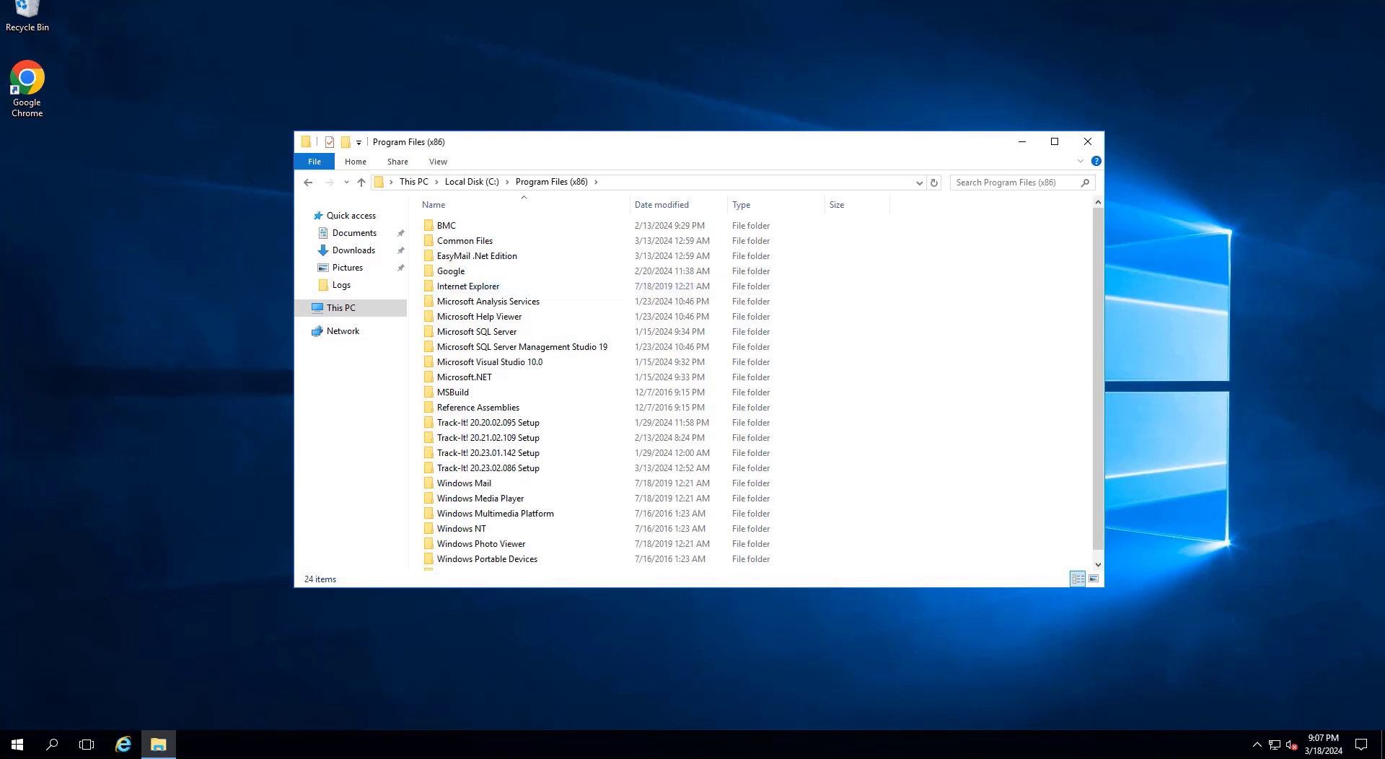
{"action": "double_click", "coordinate": [518, 468]}
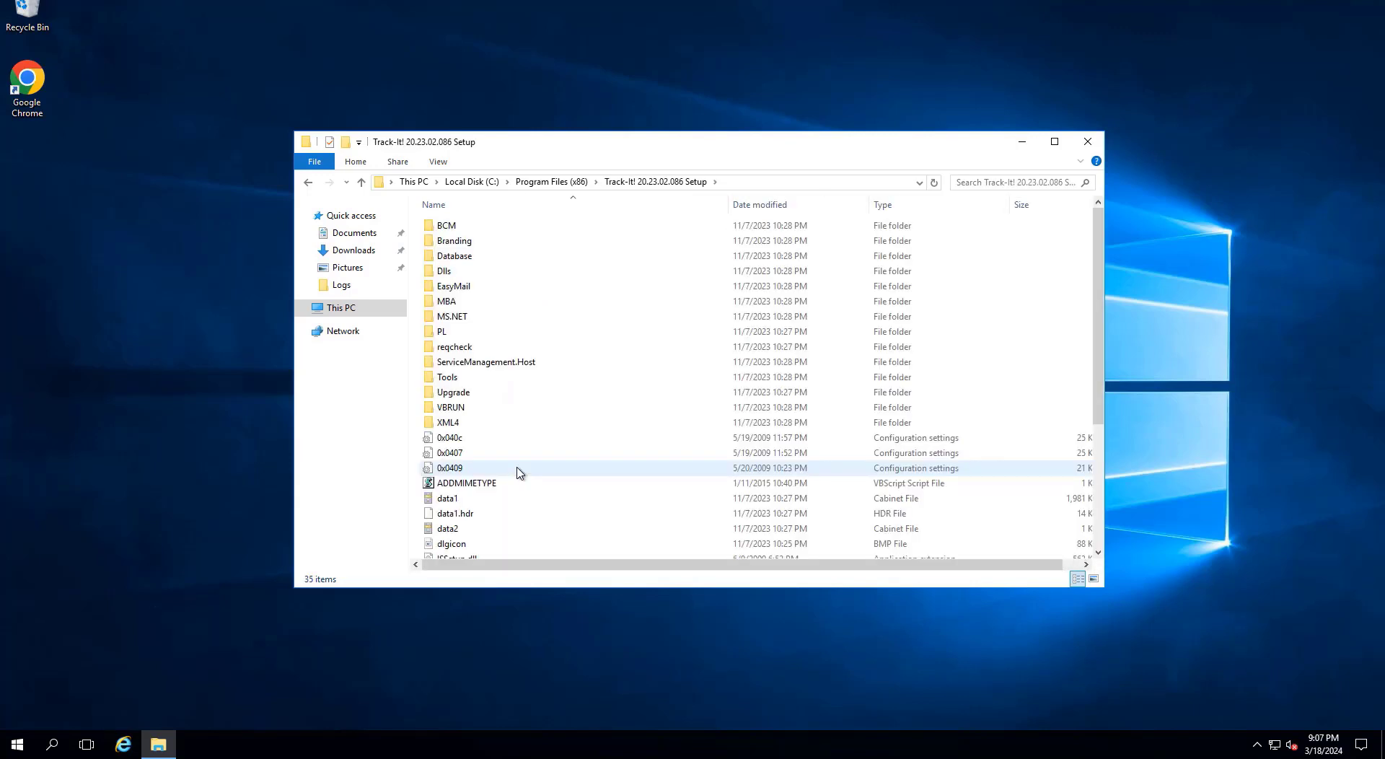
{"action": "double_click", "coordinate": [480, 229]}
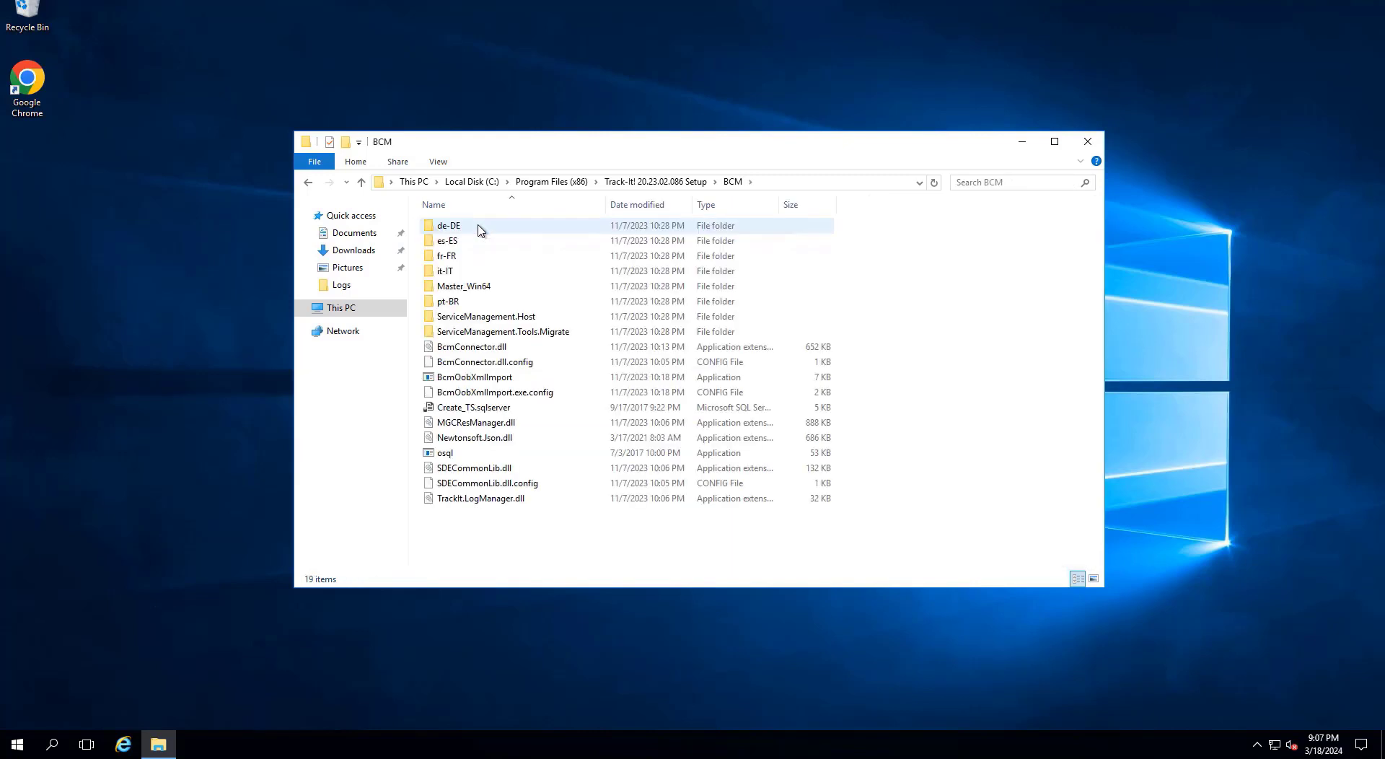
{"action": "double_click", "coordinate": [486, 287]}
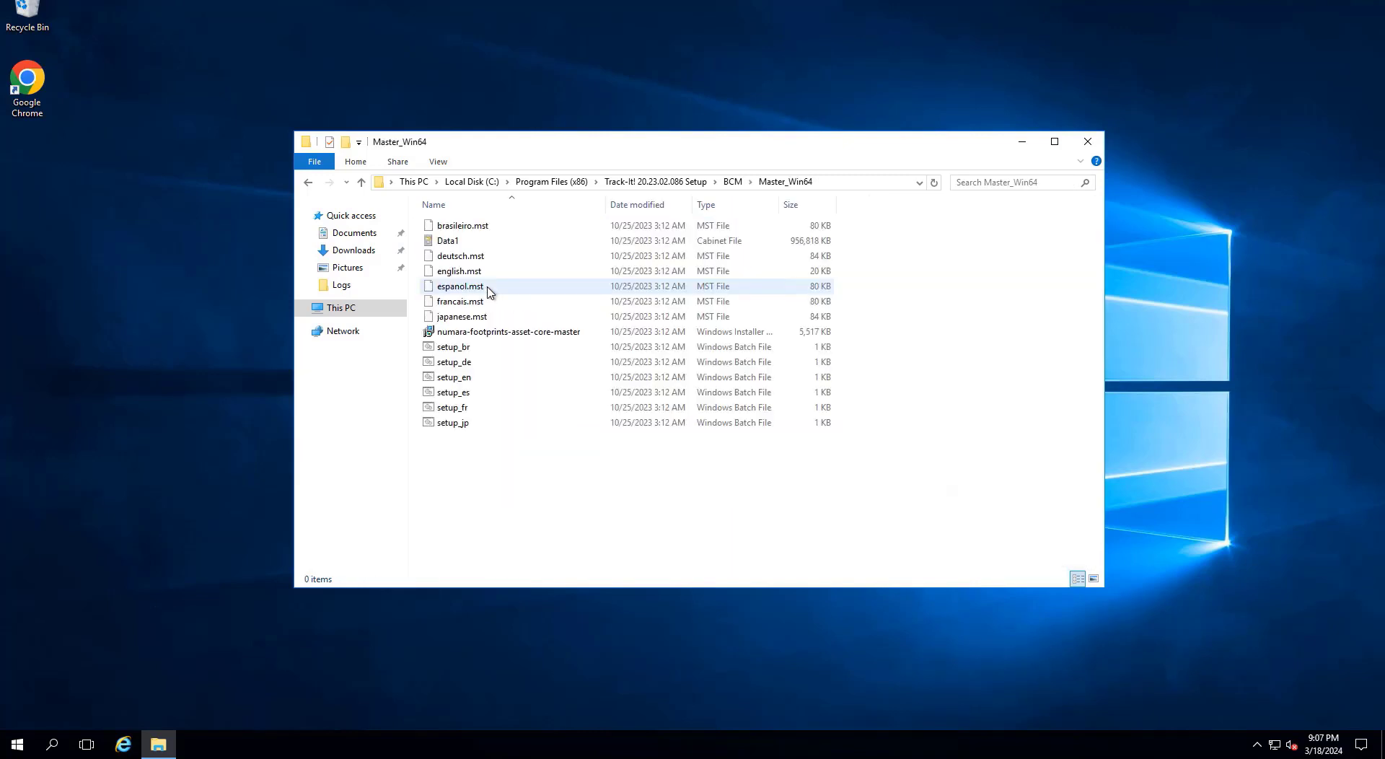
Launch the numara-footprints-asset-core-master installer and accept its license agreement.
{"action": "left_click", "coordinate": [520, 338]}
{"action": "right_click", "coordinate": [521, 339]}
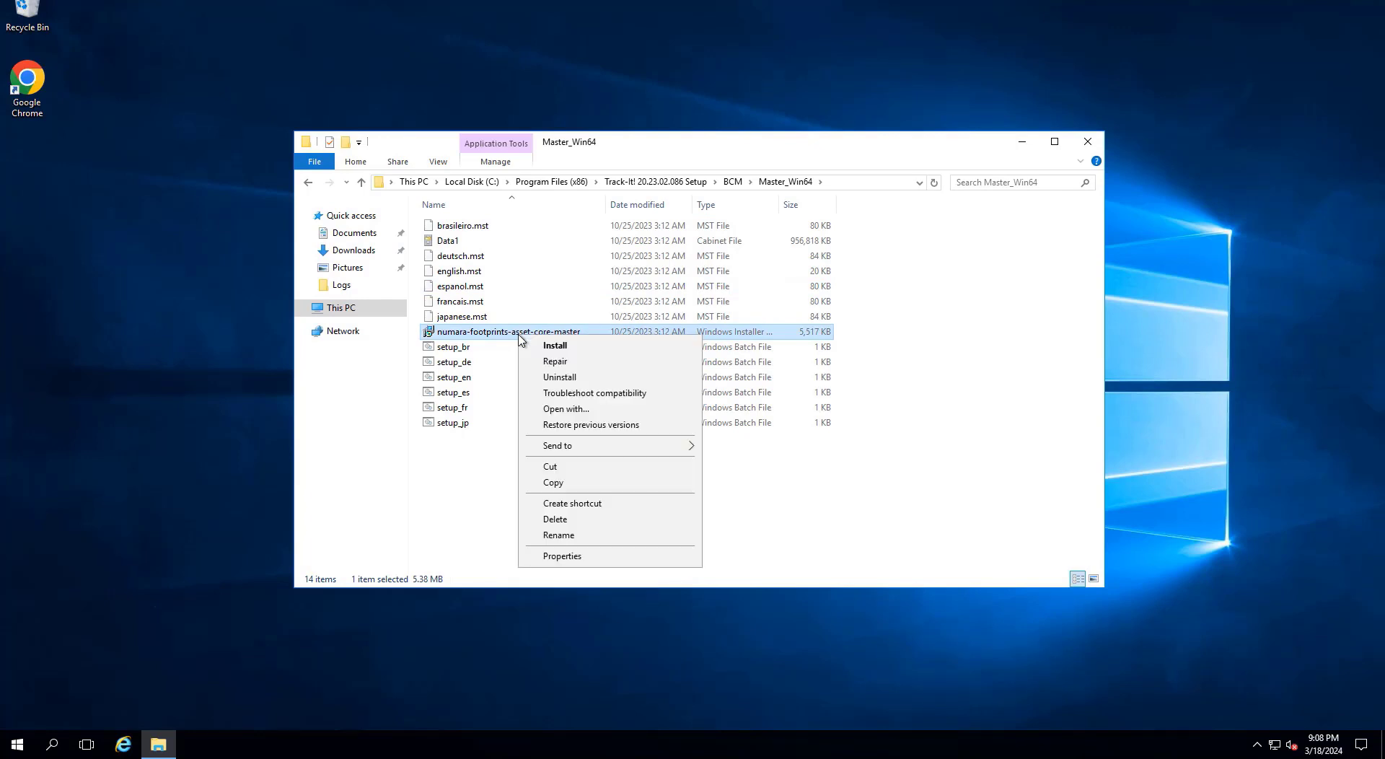
{"action": "left_click", "coordinate": [555, 346]}
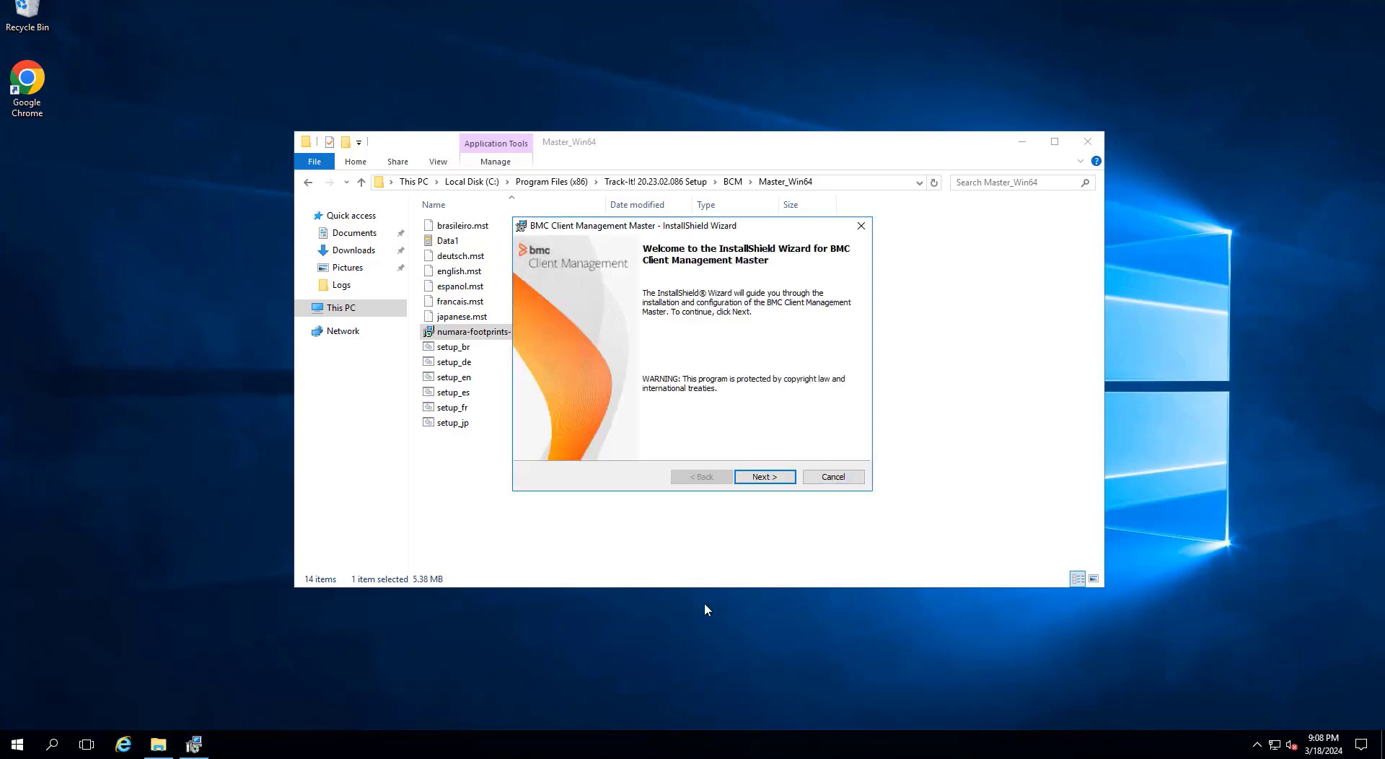
{"action": "left_click", "coordinate": [753, 480]}
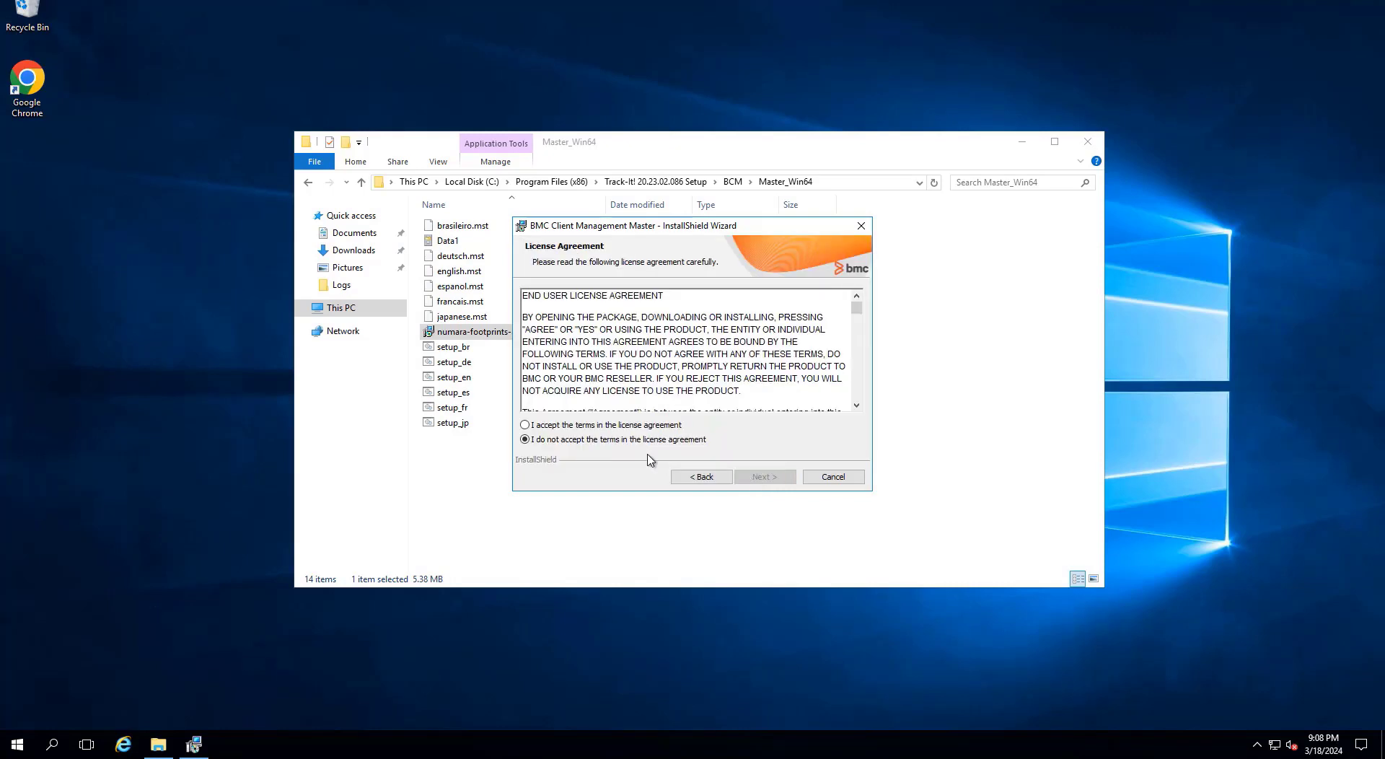
{"action": "left_click", "coordinate": [525, 426]}
{"action": "left_click", "coordinate": [756, 479]}
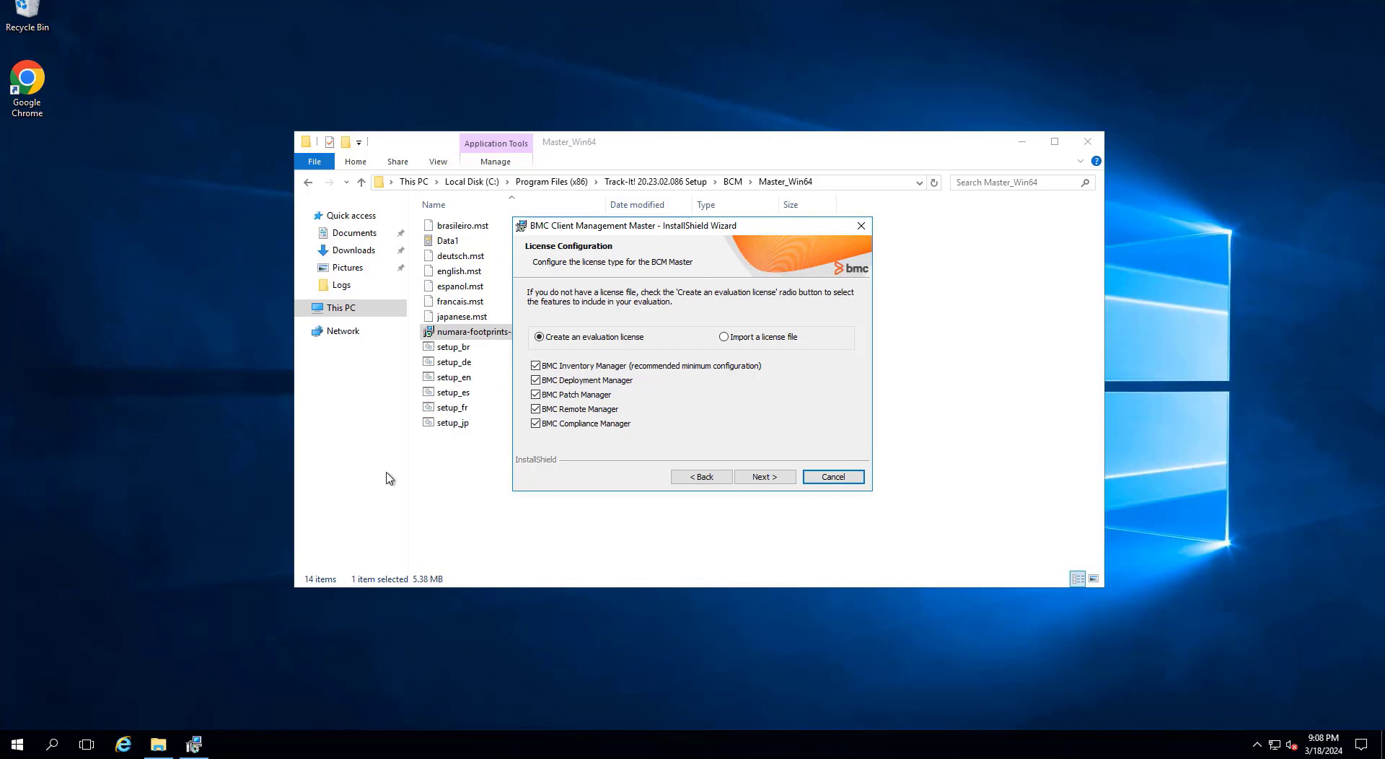
Set the installation for anyone who uses this computer, keeping the default evaluation license, destination folder and HTTP port settings.
{"action": "left_click", "coordinate": [767, 476]}
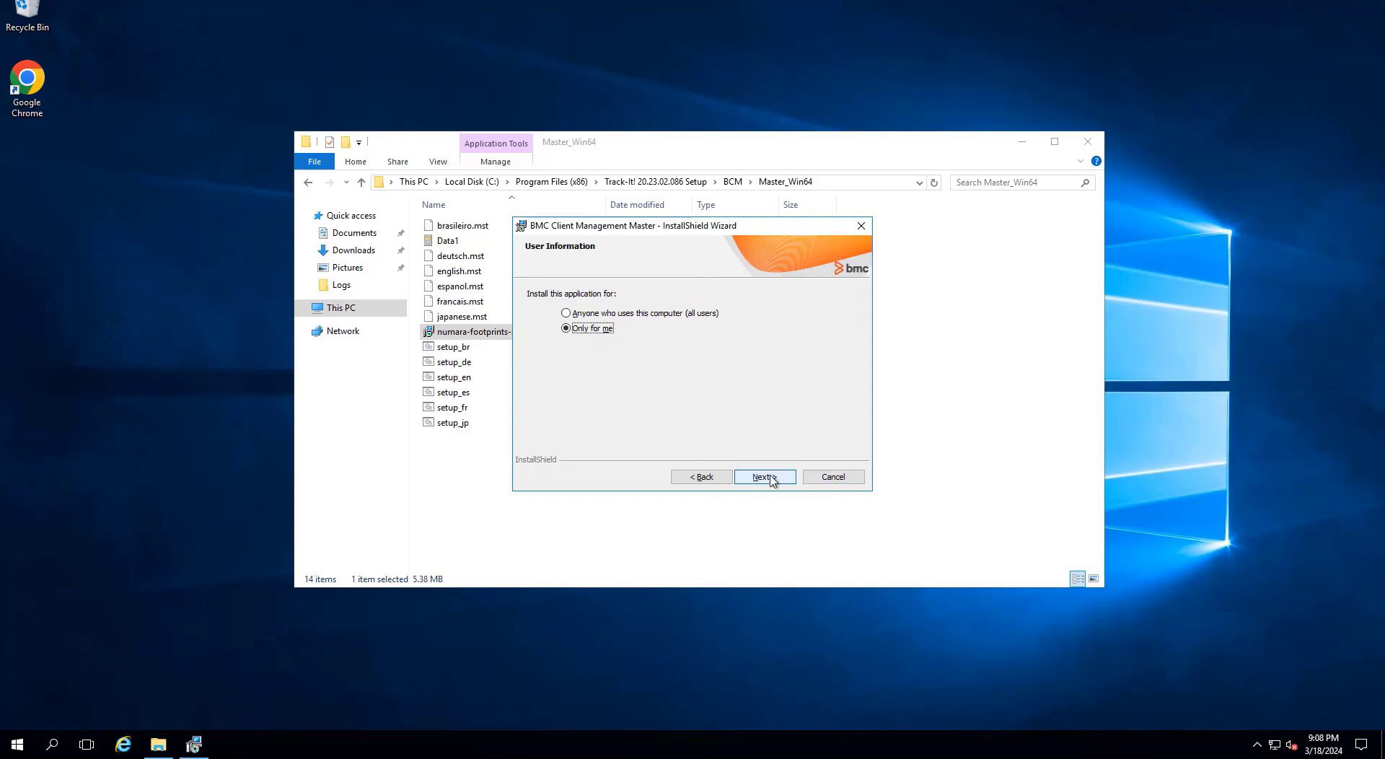
{"action": "left_click", "coordinate": [566, 313]}
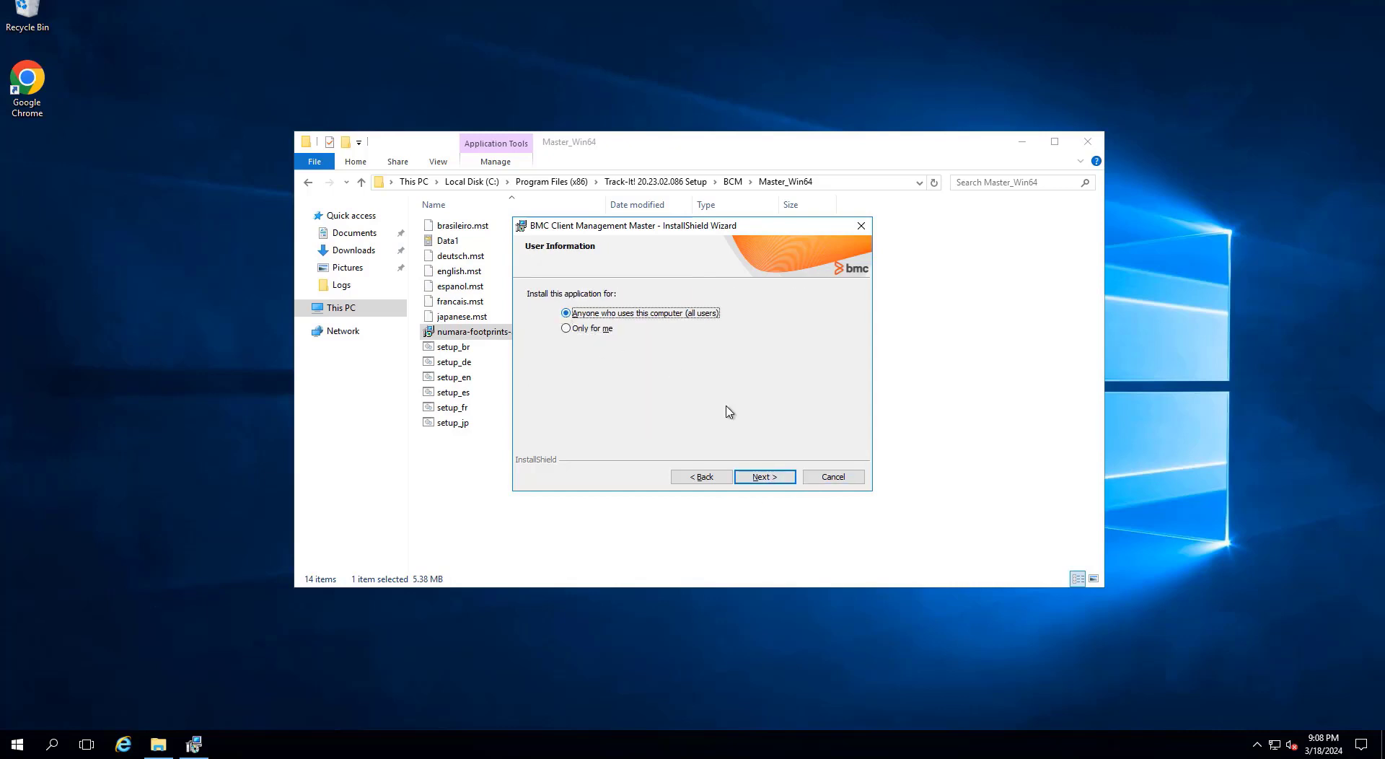
{"action": "left_click", "coordinate": [767, 479]}
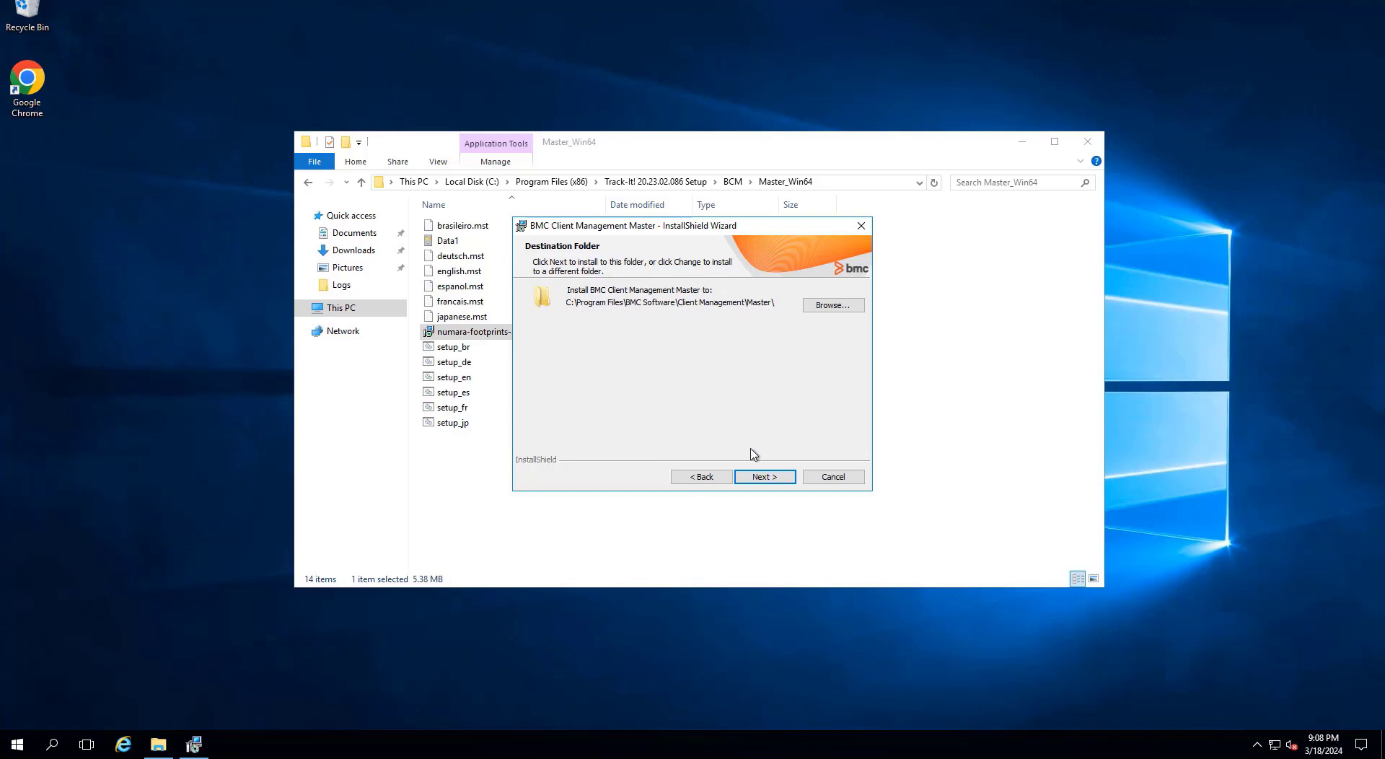
{"action": "left_click", "coordinate": [760, 479]}
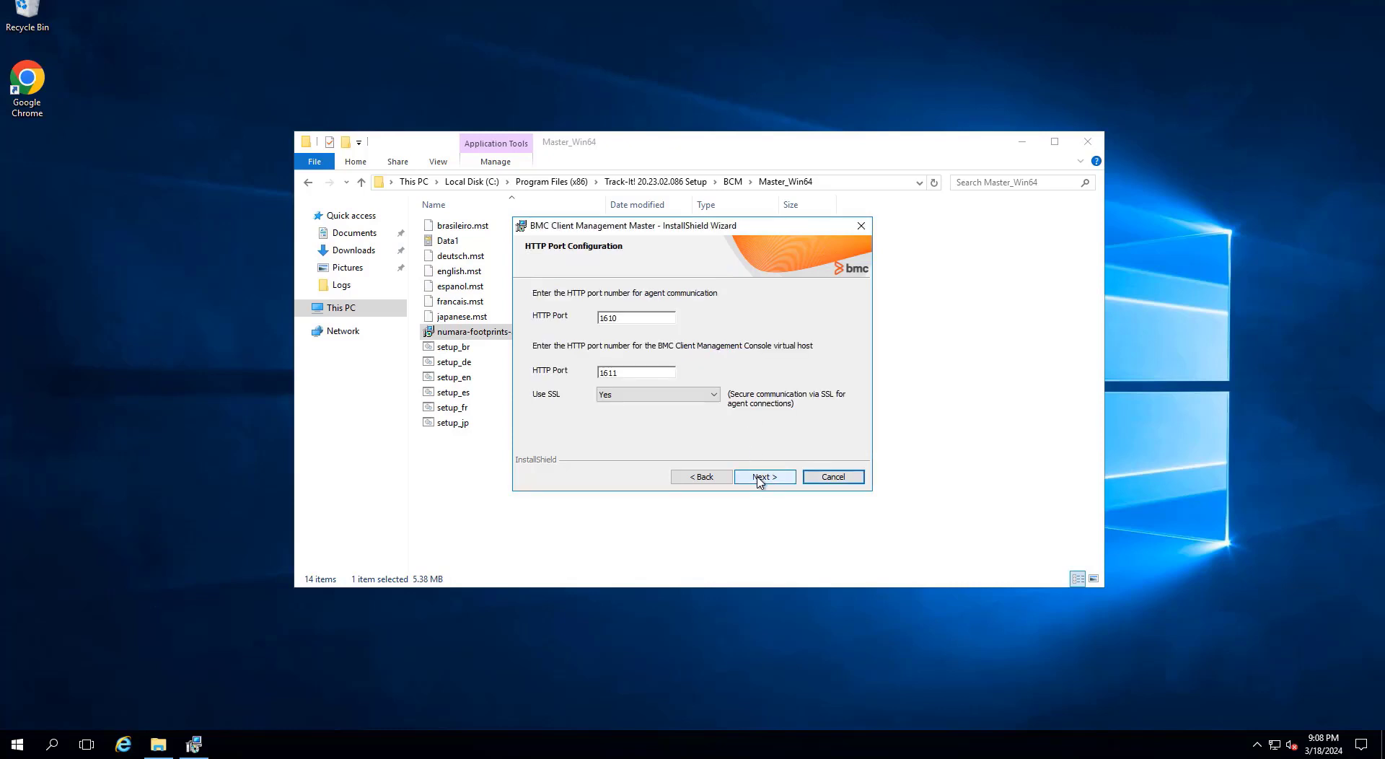
{"action": "left_click", "coordinate": [761, 479]}
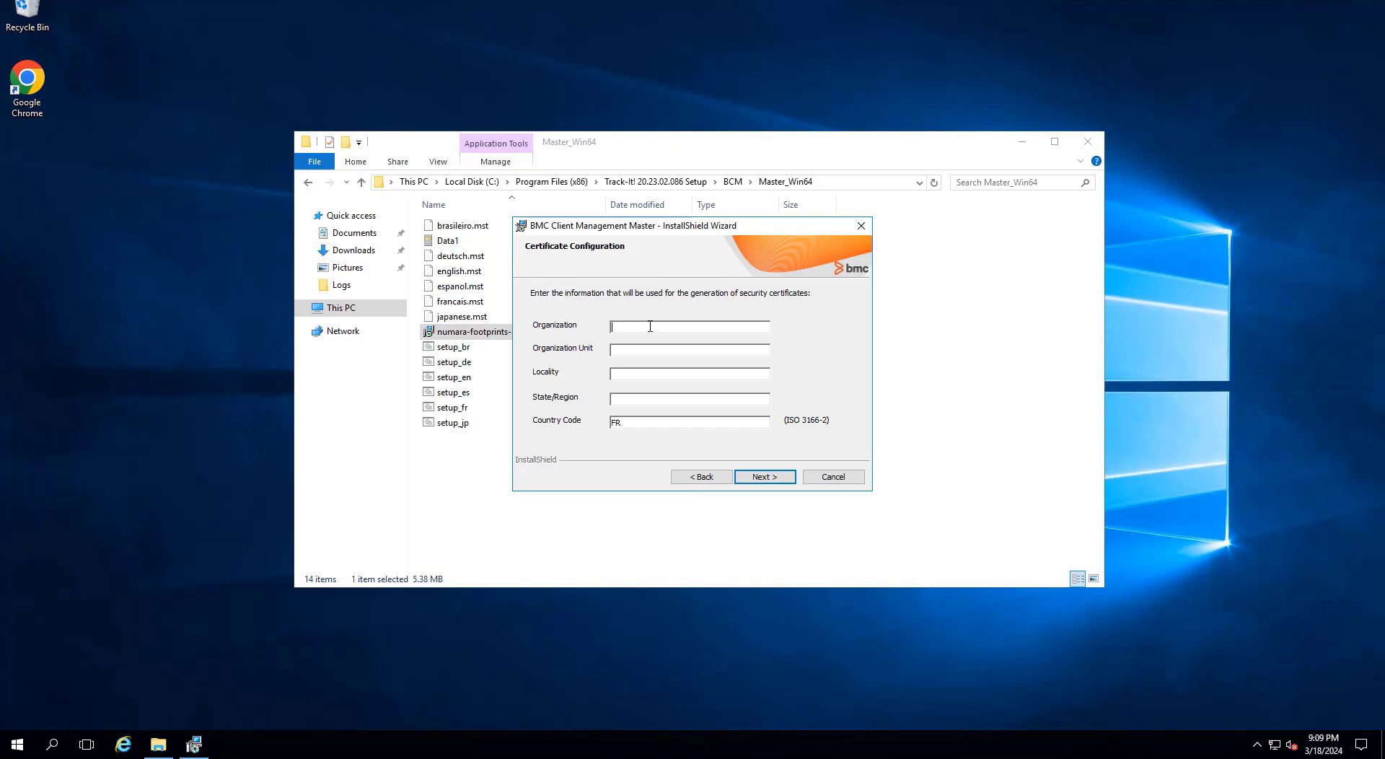
Fill in the security certificate details with organization BMC Software, organization unit Support and country code US.
{"action": "type", "text": "BM"}
{"action": "type", "text": "C Software"}
{"action": "type", "text": "Suppor"}
{"action": "type", "text": "US"}
{"action": "type", "text": "US"}
{"action": "left_click", "coordinate": [764, 477]}
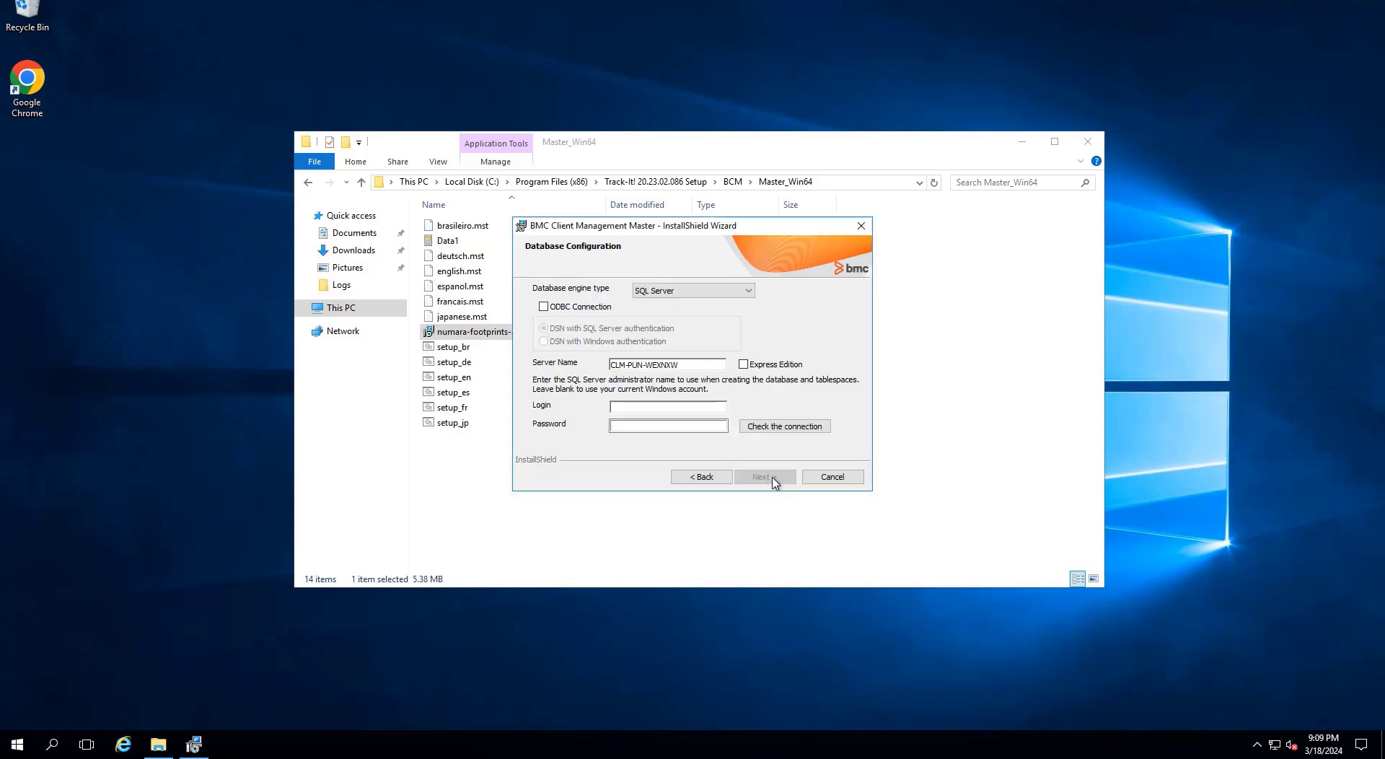
Set the database server to CLM-PUN-WEXNXW\TRACKIT with the sa login, enter the login password, and check the connection.
{"action": "left_click", "coordinate": [690, 364]}
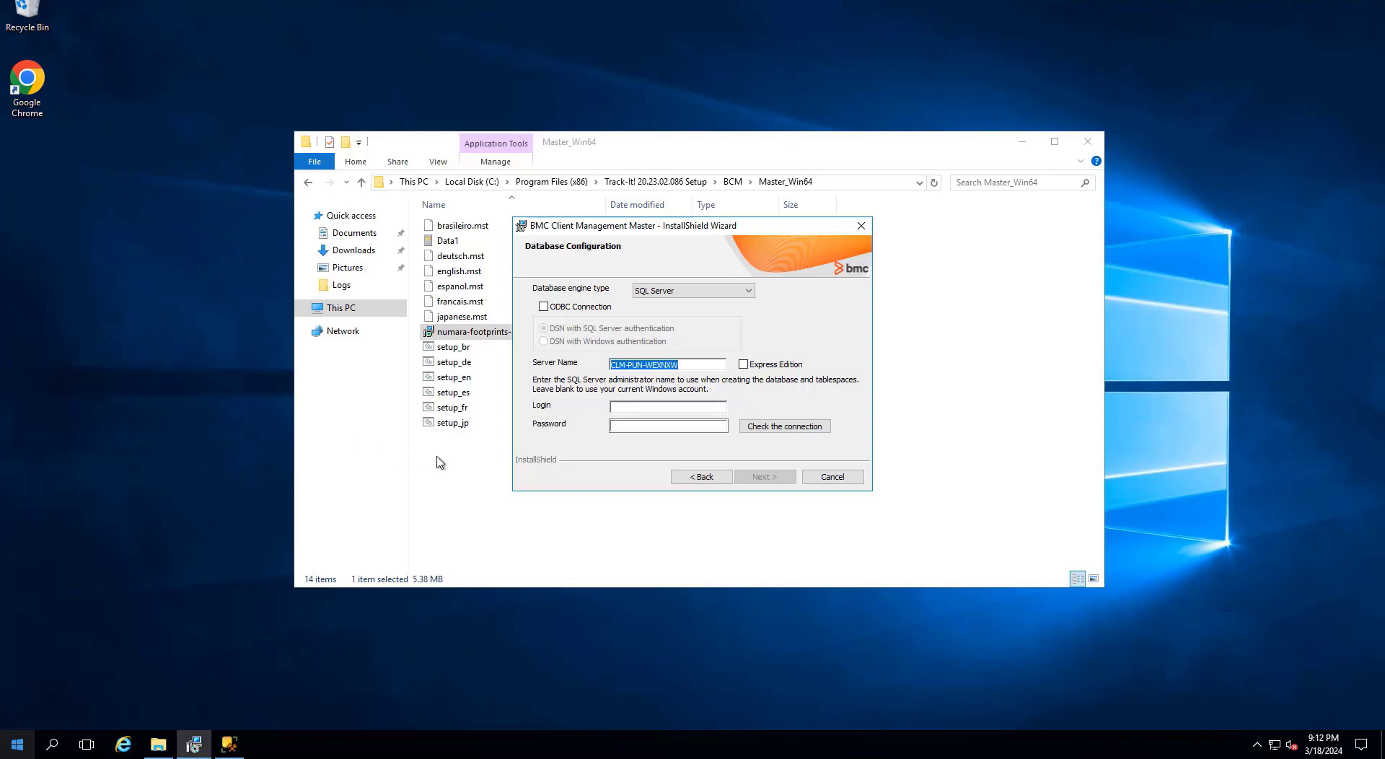
{"action": "left_click", "coordinate": [692, 364]}
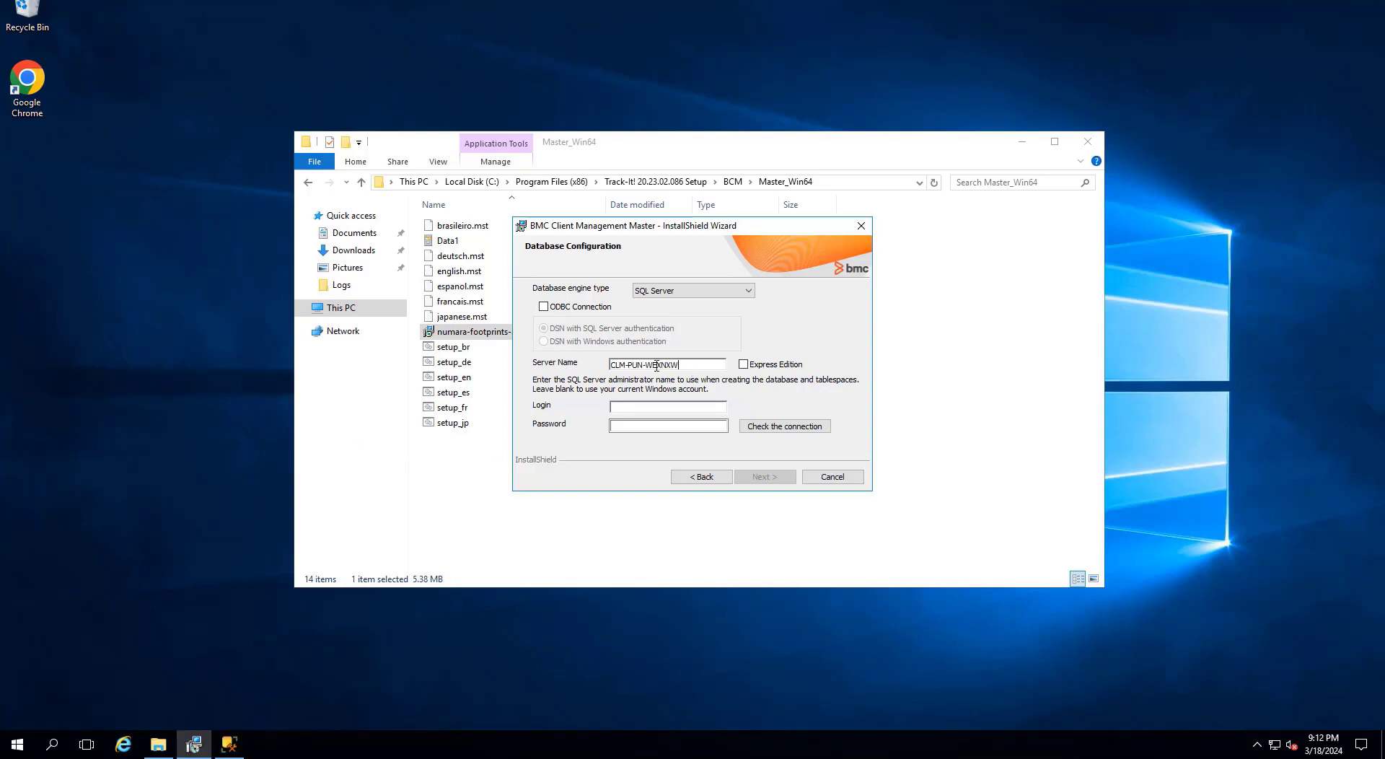
{"action": "left_click_drag", "start_coordinate": [680, 364], "coordinate": [605, 366]}
{"action": "type", "text": "CLM-PUN-WEXNXW\\TRACKIT"}
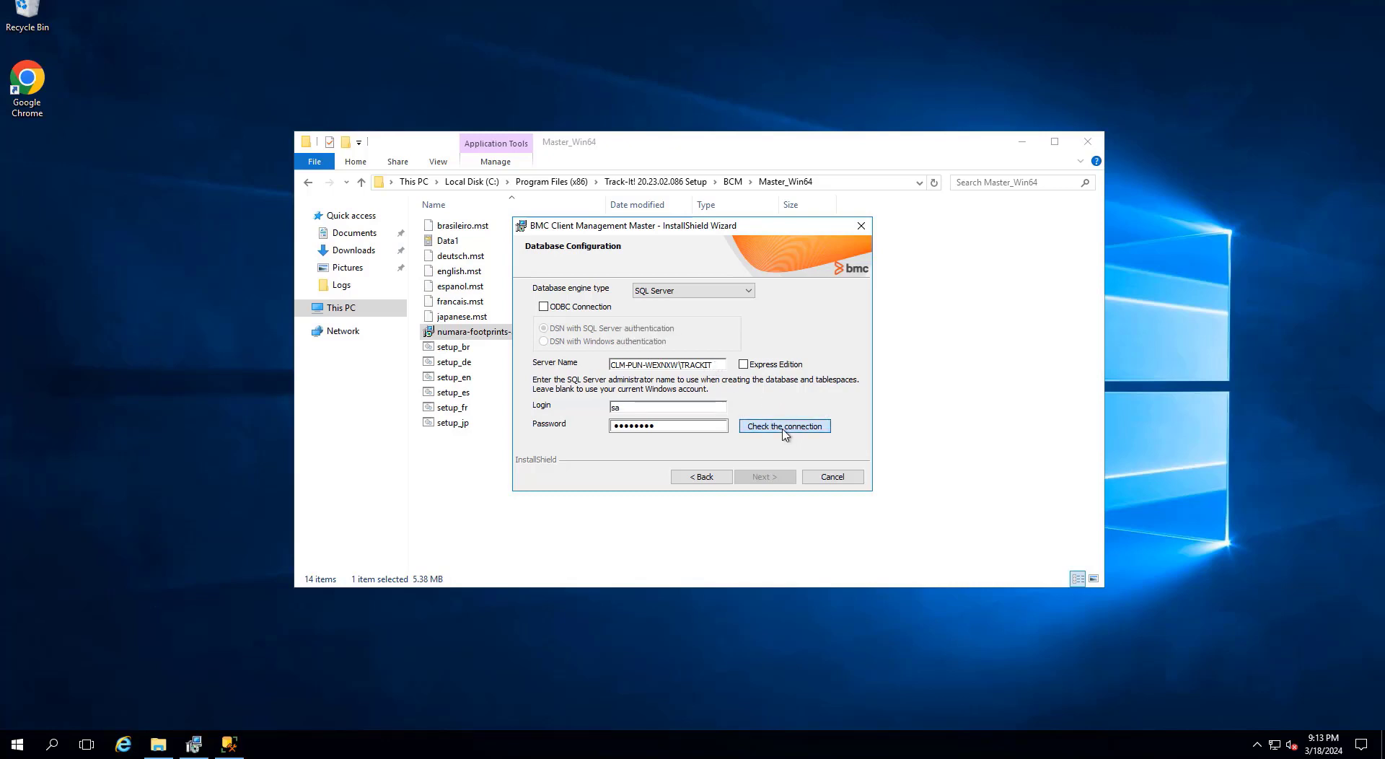
{"action": "left_click", "coordinate": [783, 427]}
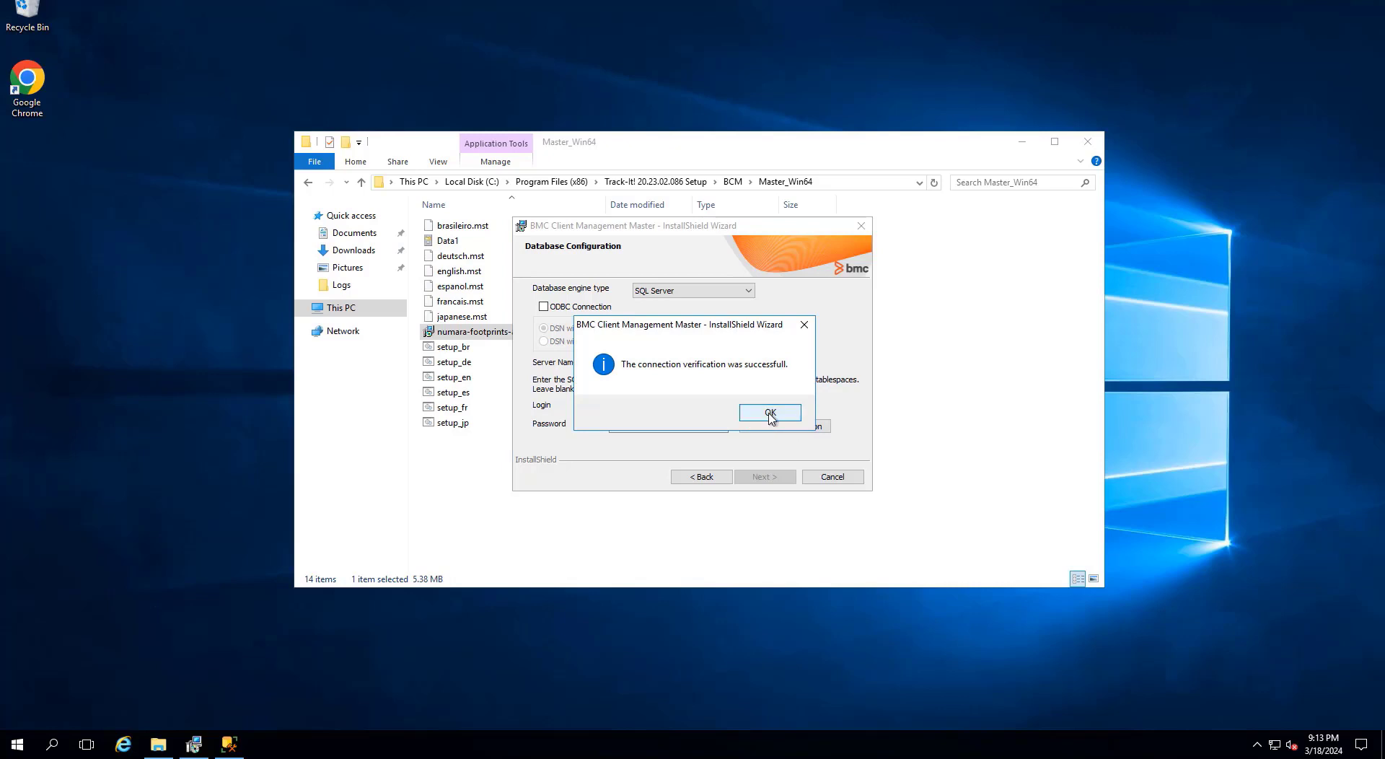
{"action": "left_click", "coordinate": [770, 414]}
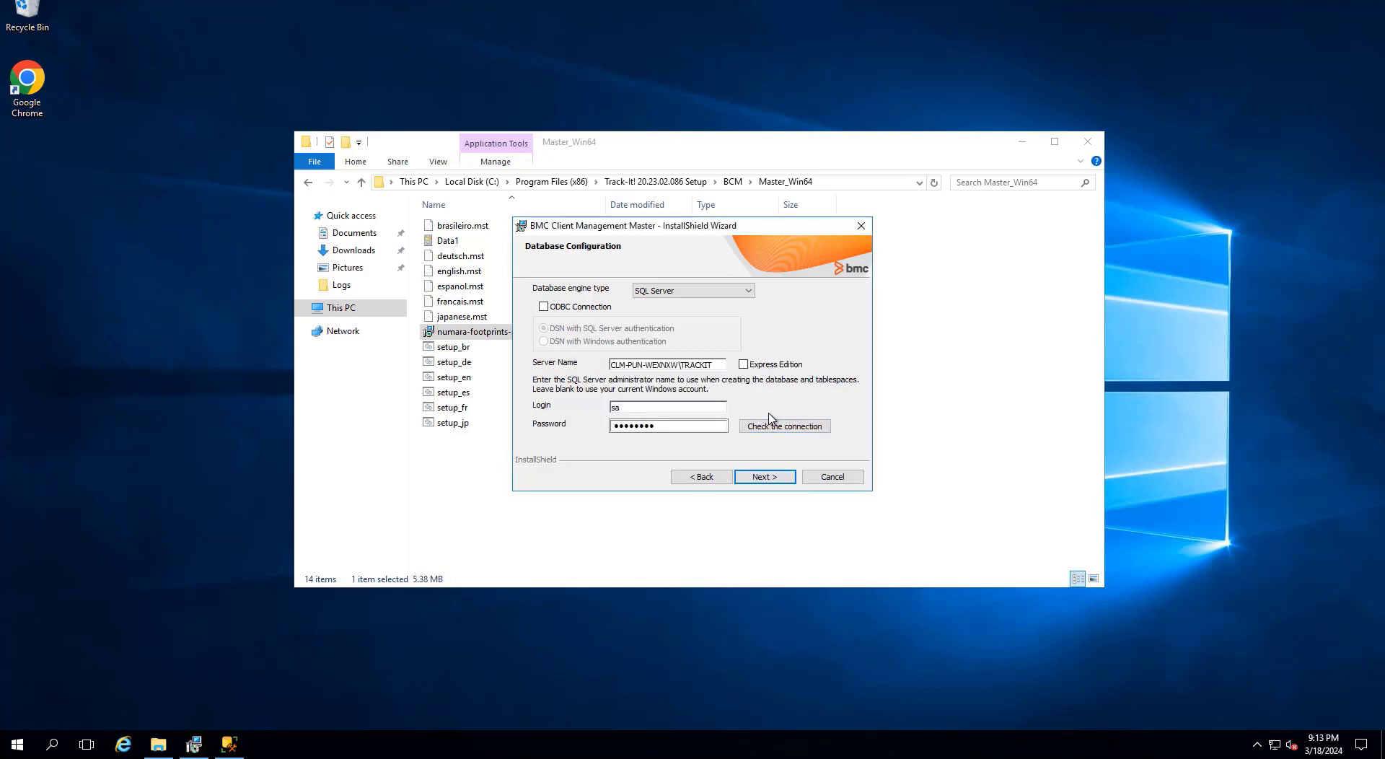
Replace the bcmdbuser login's password and its confirmation, keeping the bcmdb database name and automatic database creation.
{"action": "left_click", "coordinate": [757, 478]}
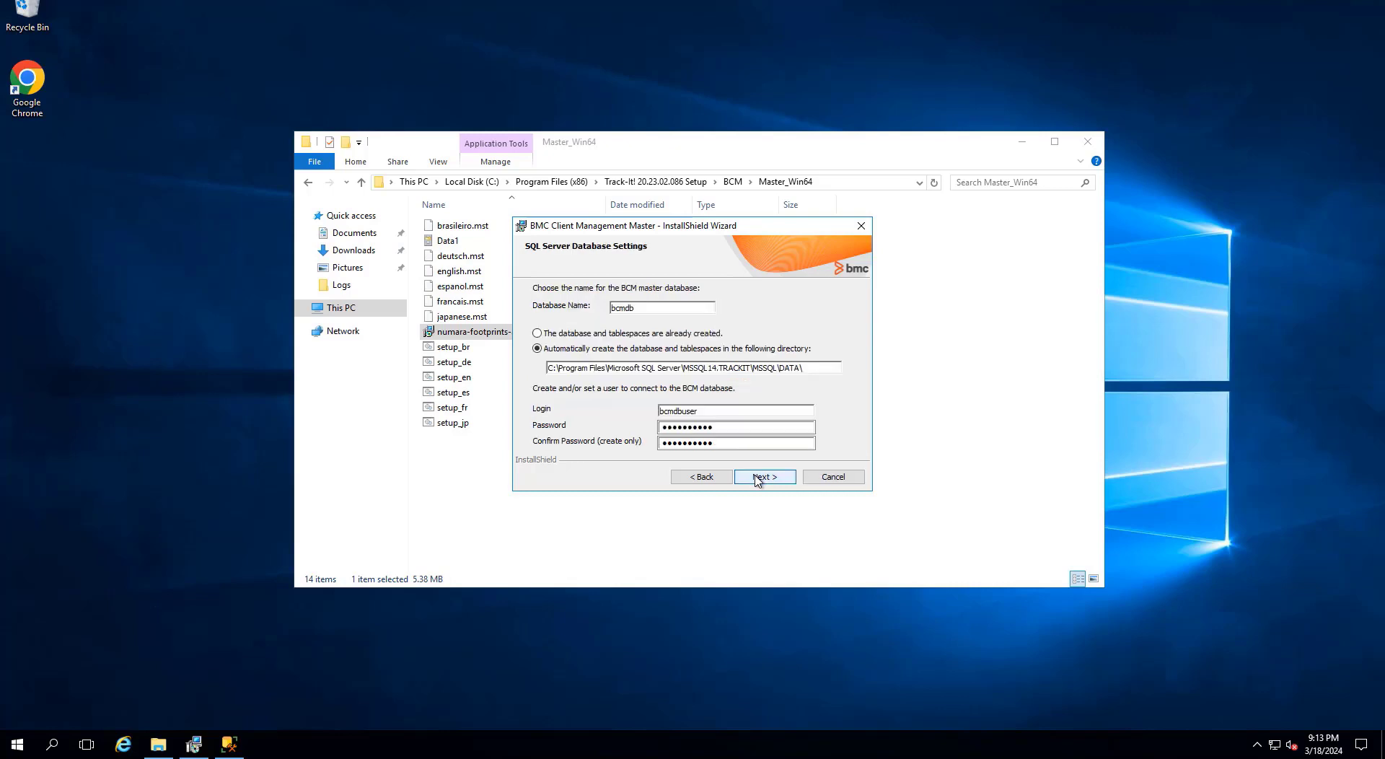
{"action": "left_click", "coordinate": [720, 426]}
{"action": "key", "text": "BackSpace"}
{"action": "key", "text": "BackSpace"}
{"action": "key", "text": "BackSpace"}
{"action": "key", "text": "BackSpace"}
{"action": "key", "text": "BackSpace"}
{"action": "key", "text": "BackSpace"}
{"action": "key", "text": "BackSpace"}
{"action": "key", "text": "BackSpace"}
{"action": "key", "text": "BackSpace"}
{"action": "key", "text": "BackSpace"}
{"action": "key", "text": "BackSpace"}
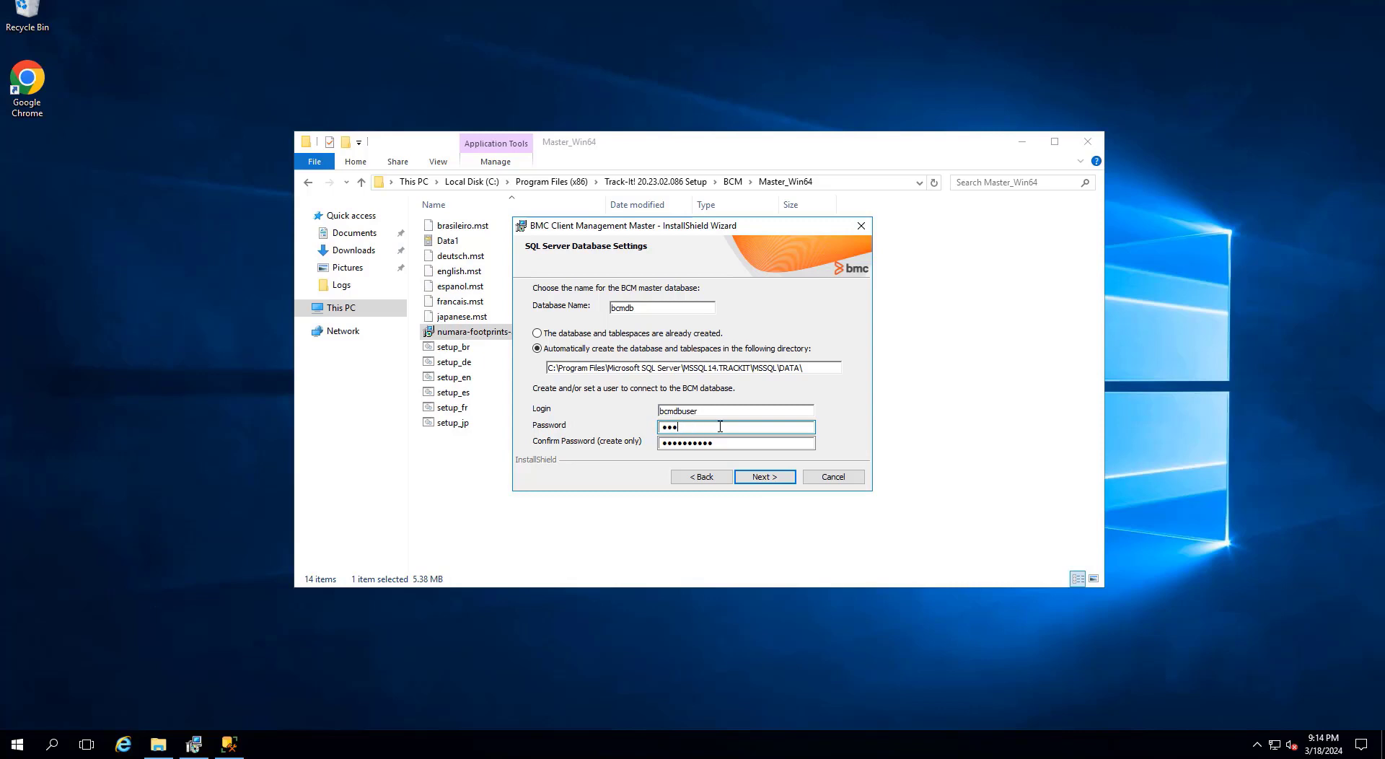
{"action": "left_click", "coordinate": [724, 443]}
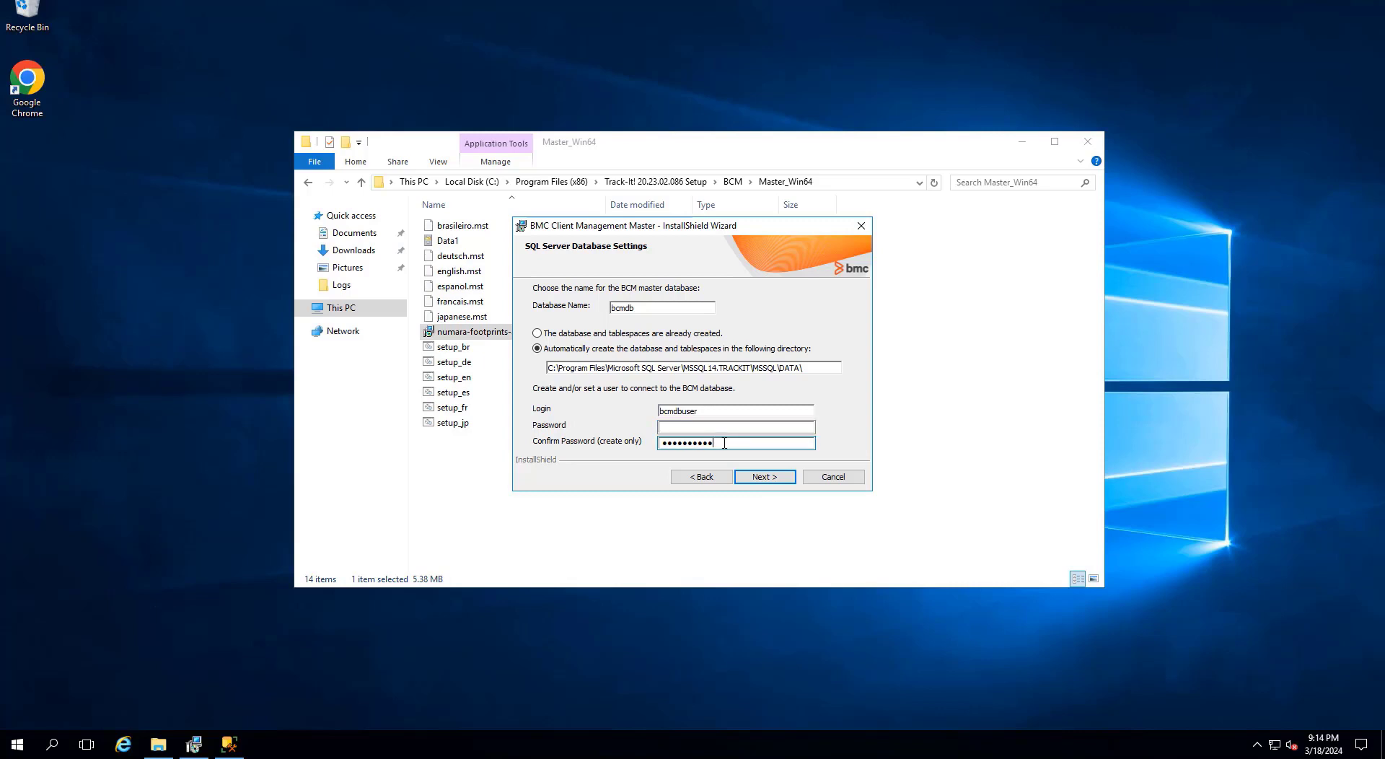
{"action": "key", "text": "BackSpace"}
{"action": "key", "text": "BackSpace"}
{"action": "key", "text": "BackSpace"}
{"action": "key", "text": "BackSpace"}
{"action": "key", "text": "BackSpace"}
{"action": "key", "text": "BackSpace"}
{"action": "key", "text": "BackSpace"}
{"action": "key", "text": "BackSpace"}
{"action": "key", "text": "BackSpace"}
{"action": "key", "text": "BackSpace"}
{"action": "left_click", "coordinate": [713, 427]}
{"action": "type", "text": "**"}
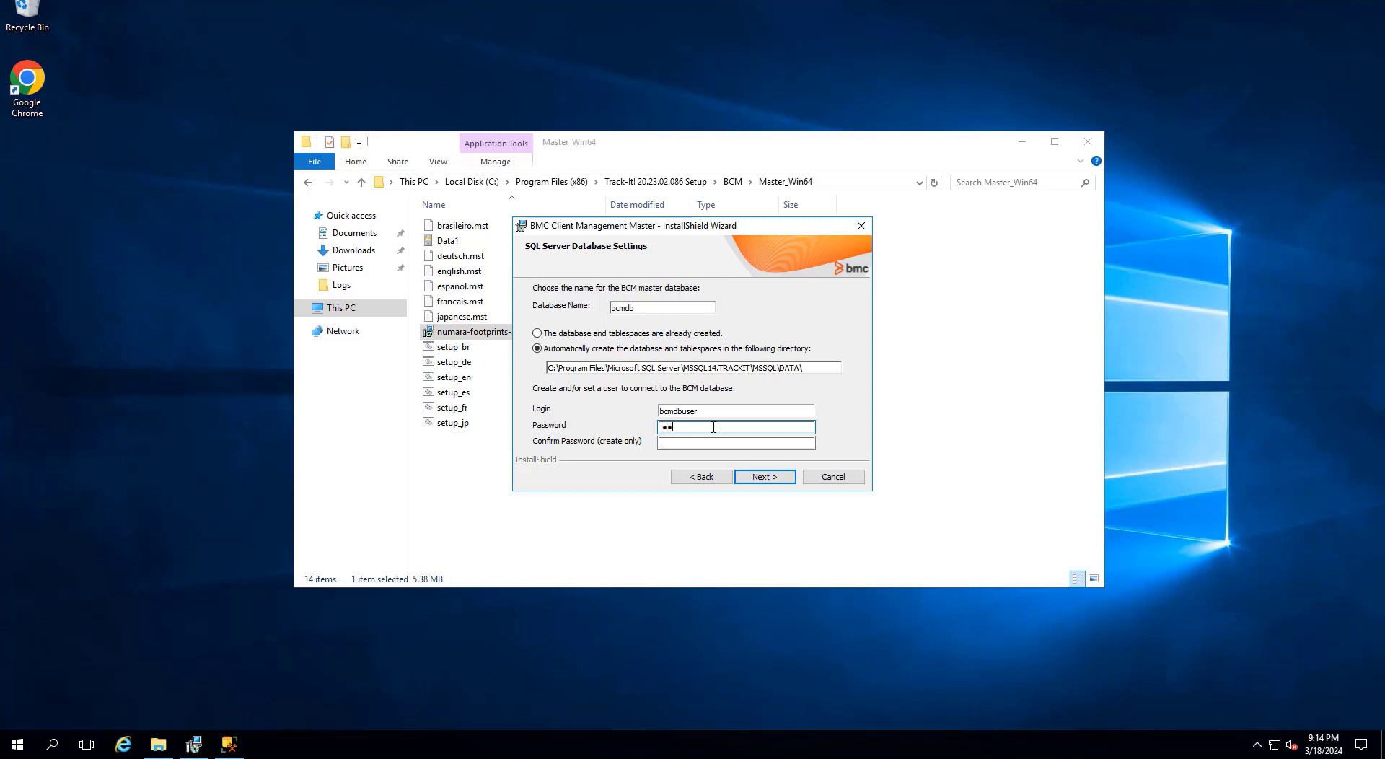
{"action": "type", "text": "******"}
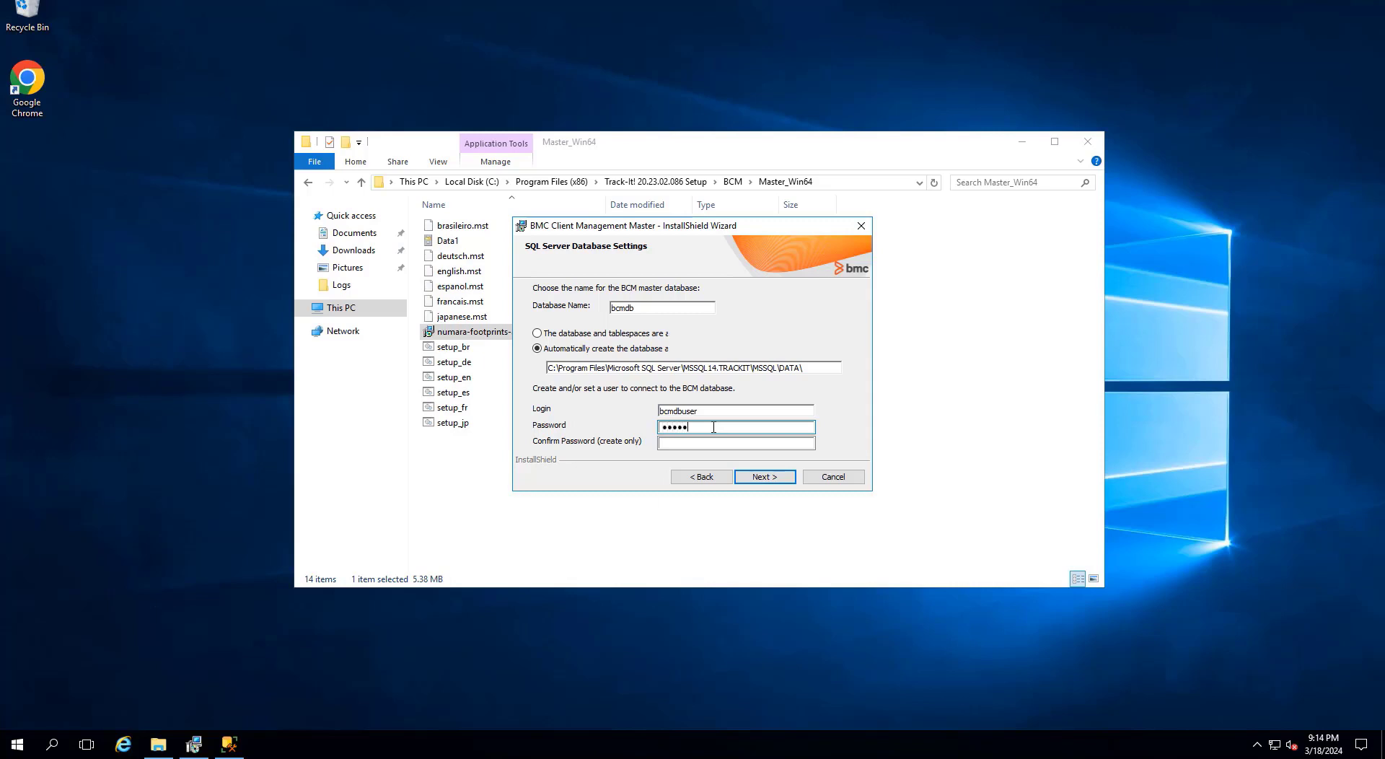
{"action": "key", "text": "Tab"}
{"action": "type", "text": "**"}
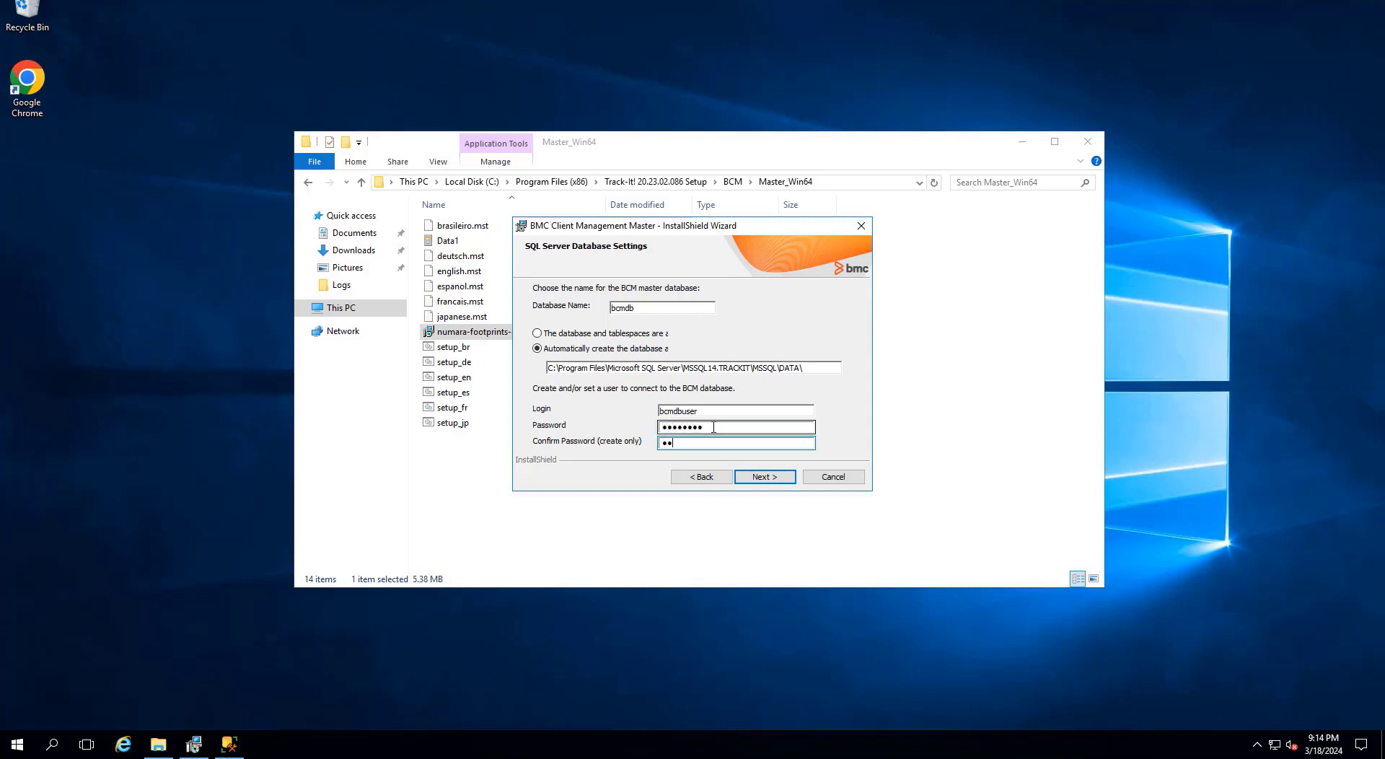
{"action": "type", "text": "*****"}
{"action": "left_click", "coordinate": [757, 476]}
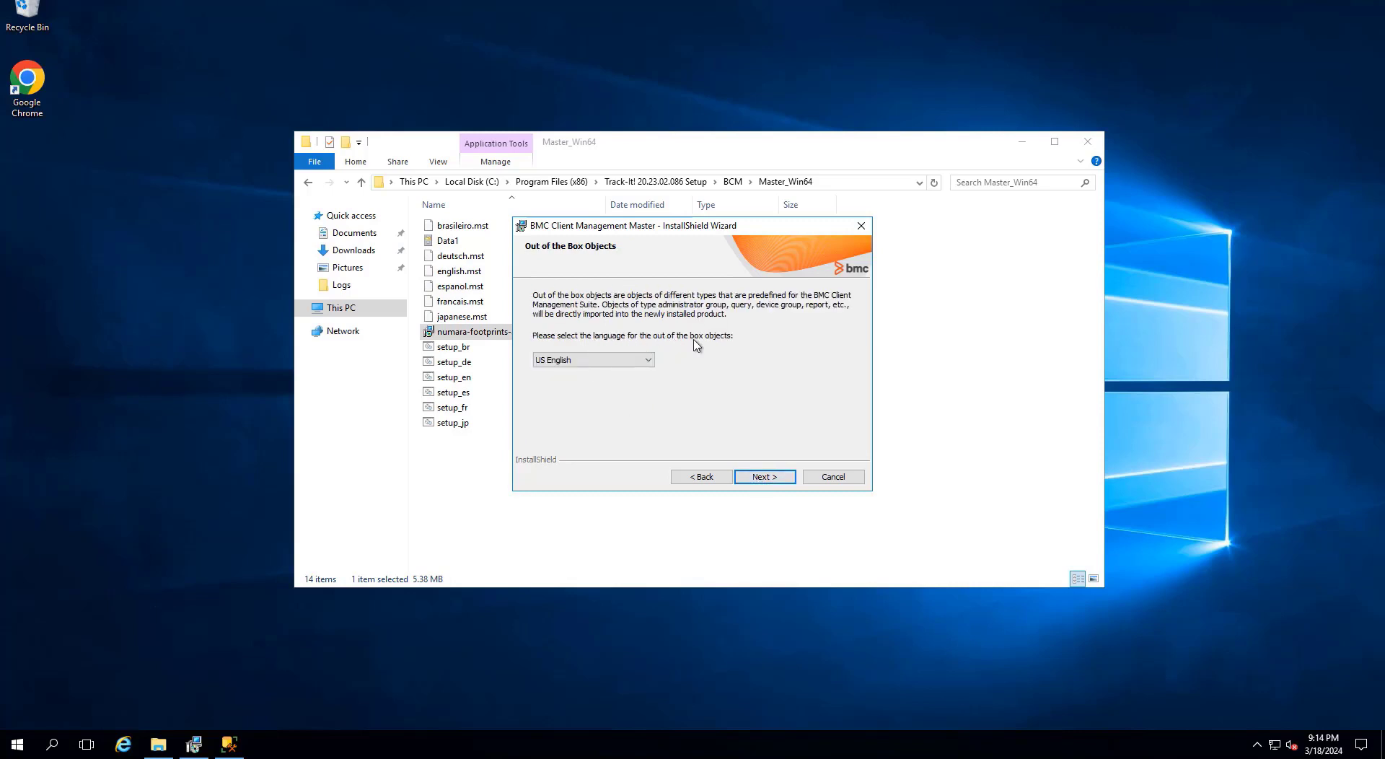
Accept US English out of the box objects and the default agent service settings, and enter and confirm the default admin user password.
{"action": "left_click", "coordinate": [746, 480]}
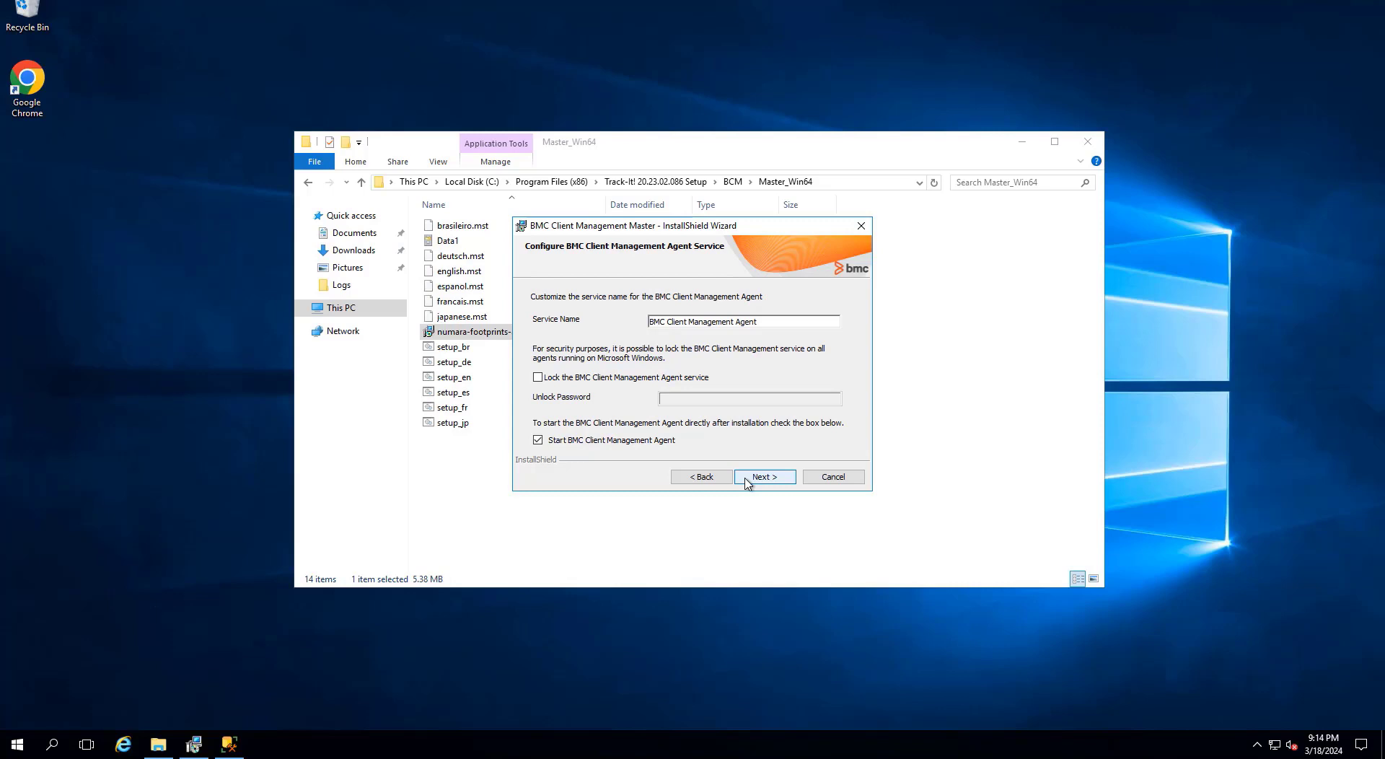
{"action": "left_click", "coordinate": [745, 480]}
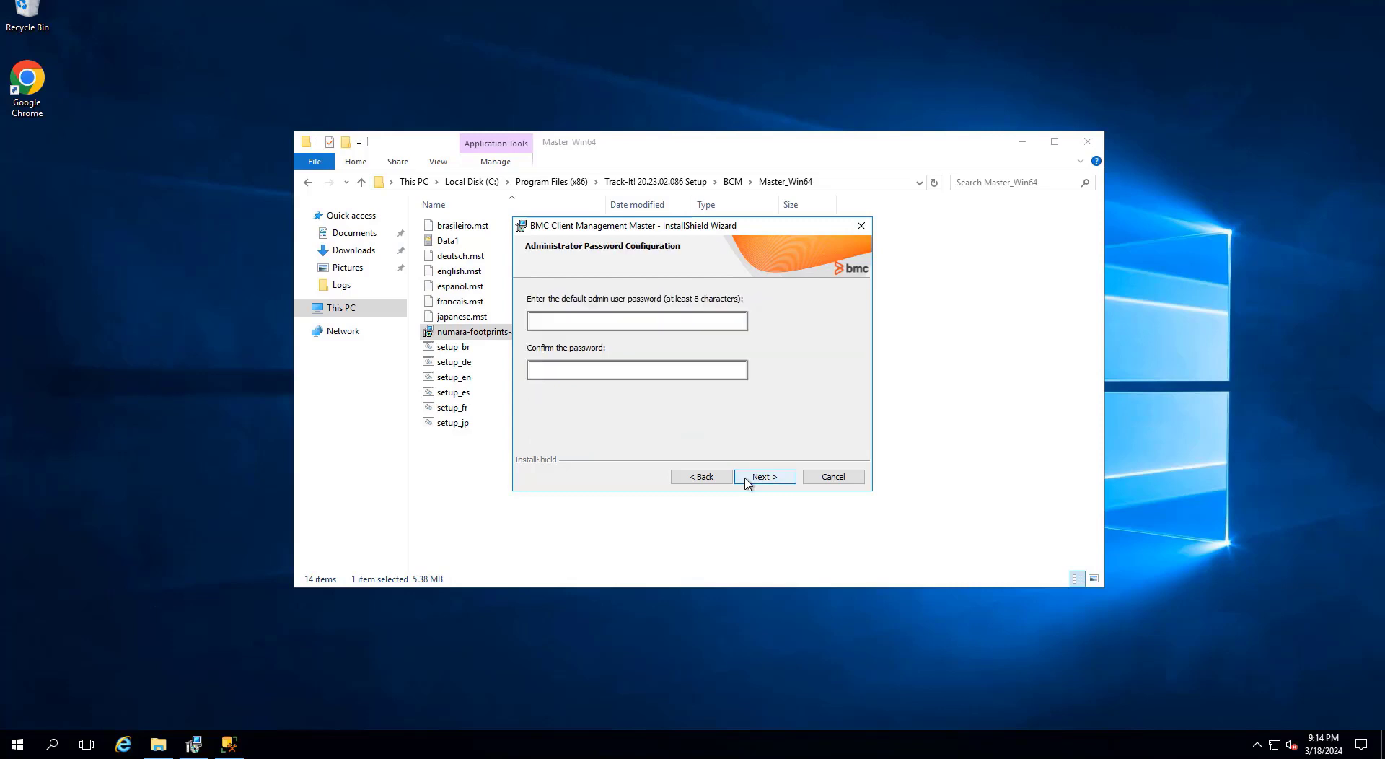
{"action": "left_click", "coordinate": [689, 322]}
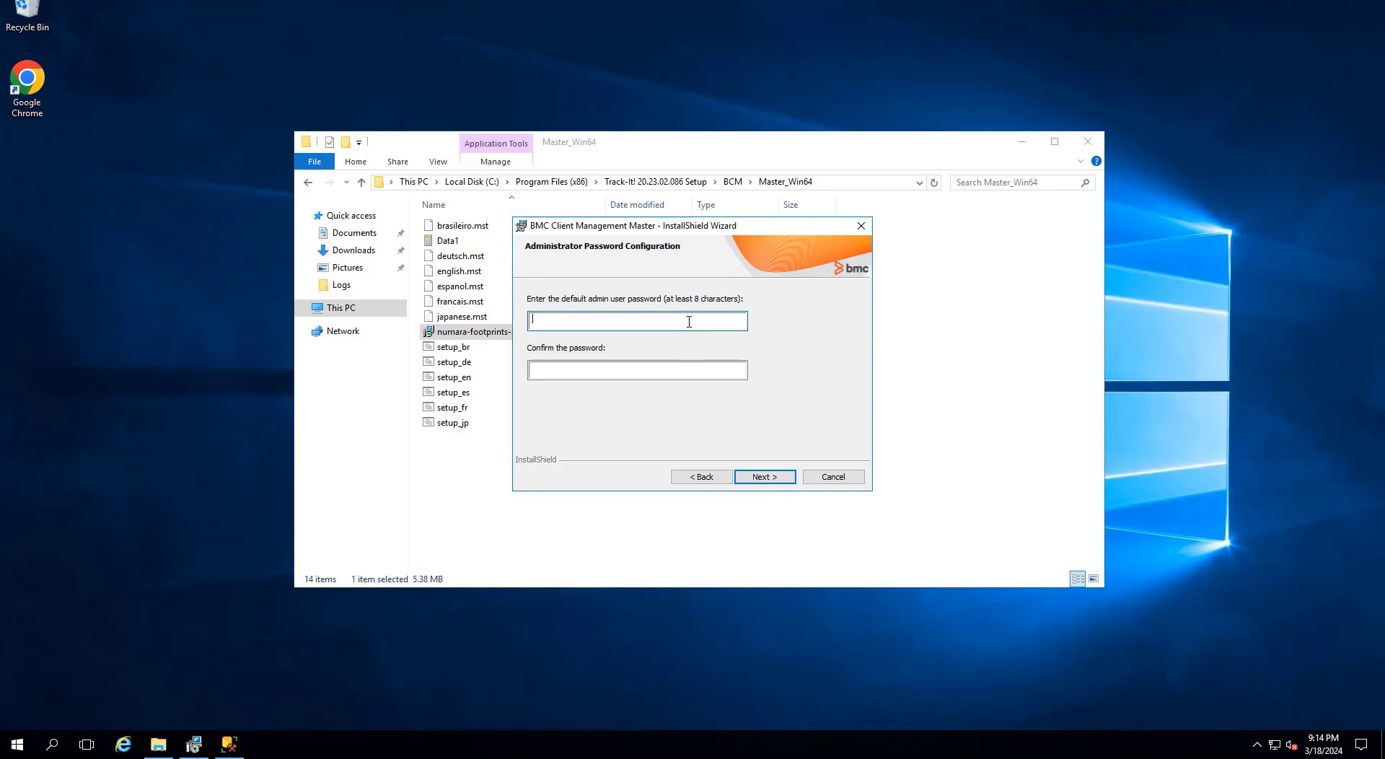
{"action": "type", "text": "P"}
{"action": "key", "text": "BackSpace"}
{"action": "type", "text": "Password"}
{"action": "key", "text": "Tab"}
{"action": "type", "text": "Pas"}
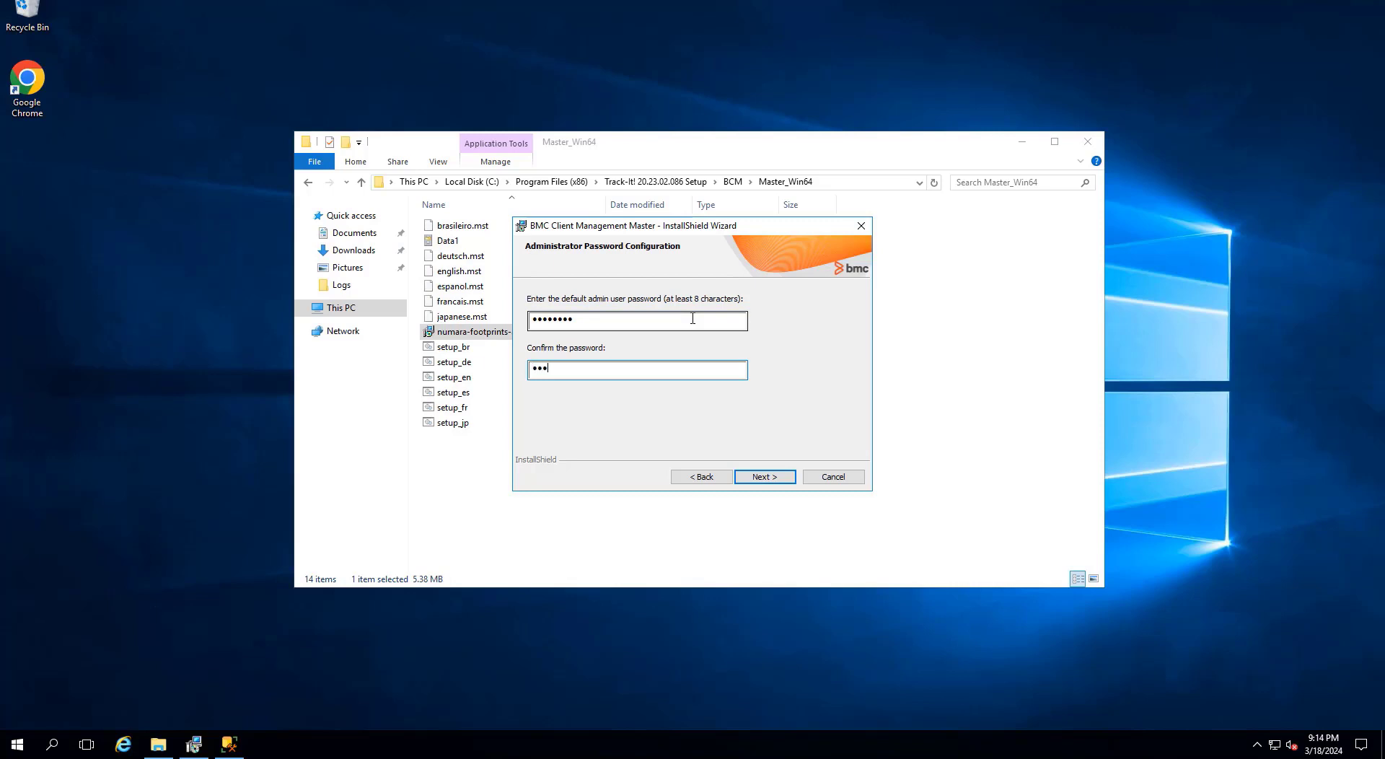
{"action": "type", "text": "sword"}
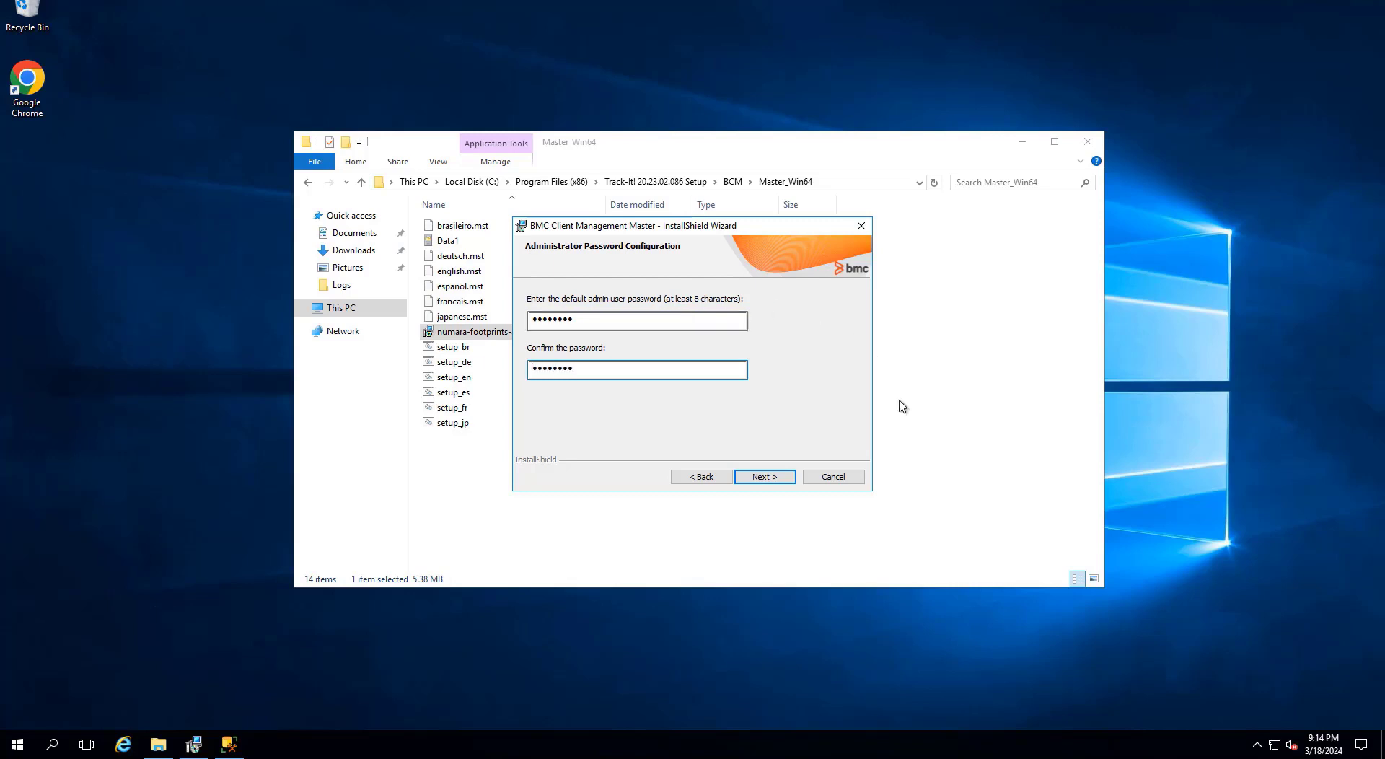
{"action": "left_click", "coordinate": [752, 480]}
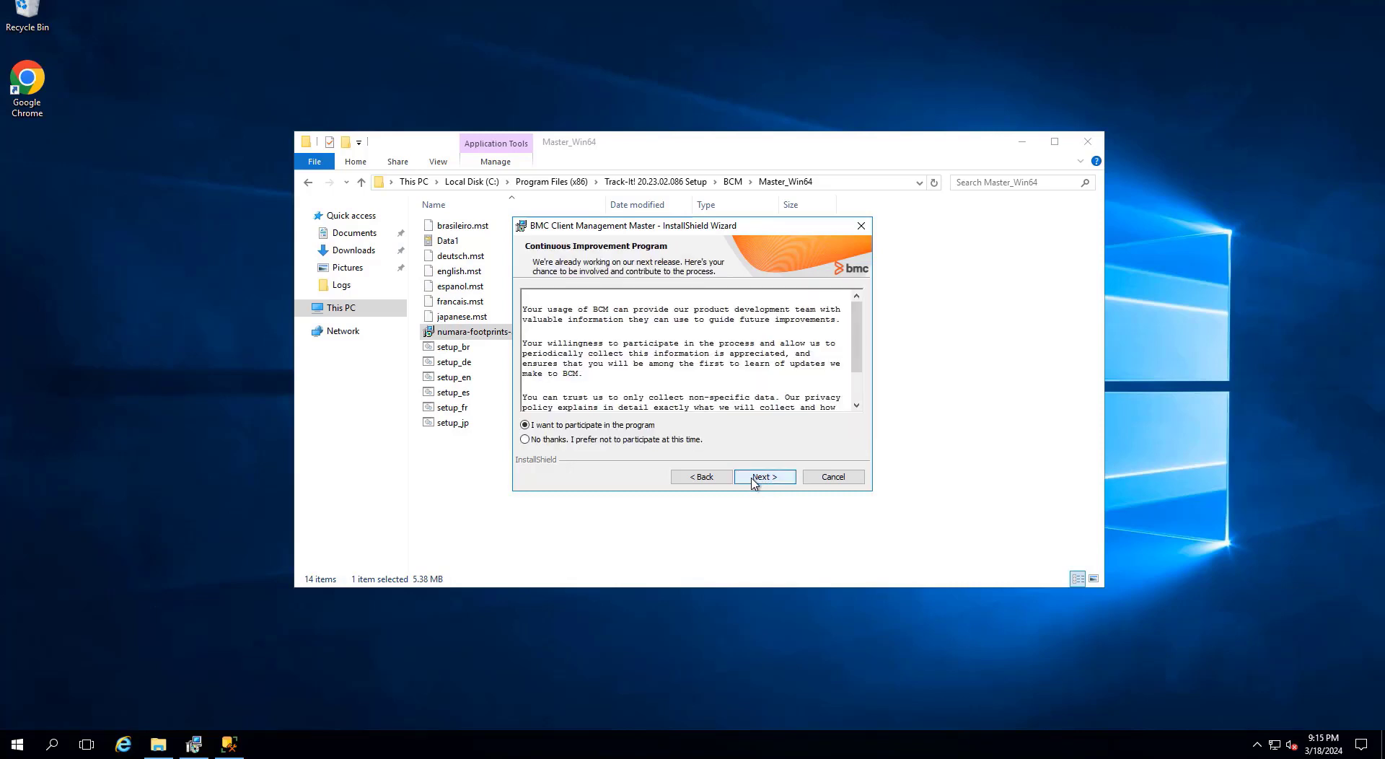
Keep participation in the Continuous Improvement Program, complete the Master installation and finish the wizard.
{"action": "left_click", "coordinate": [753, 480]}
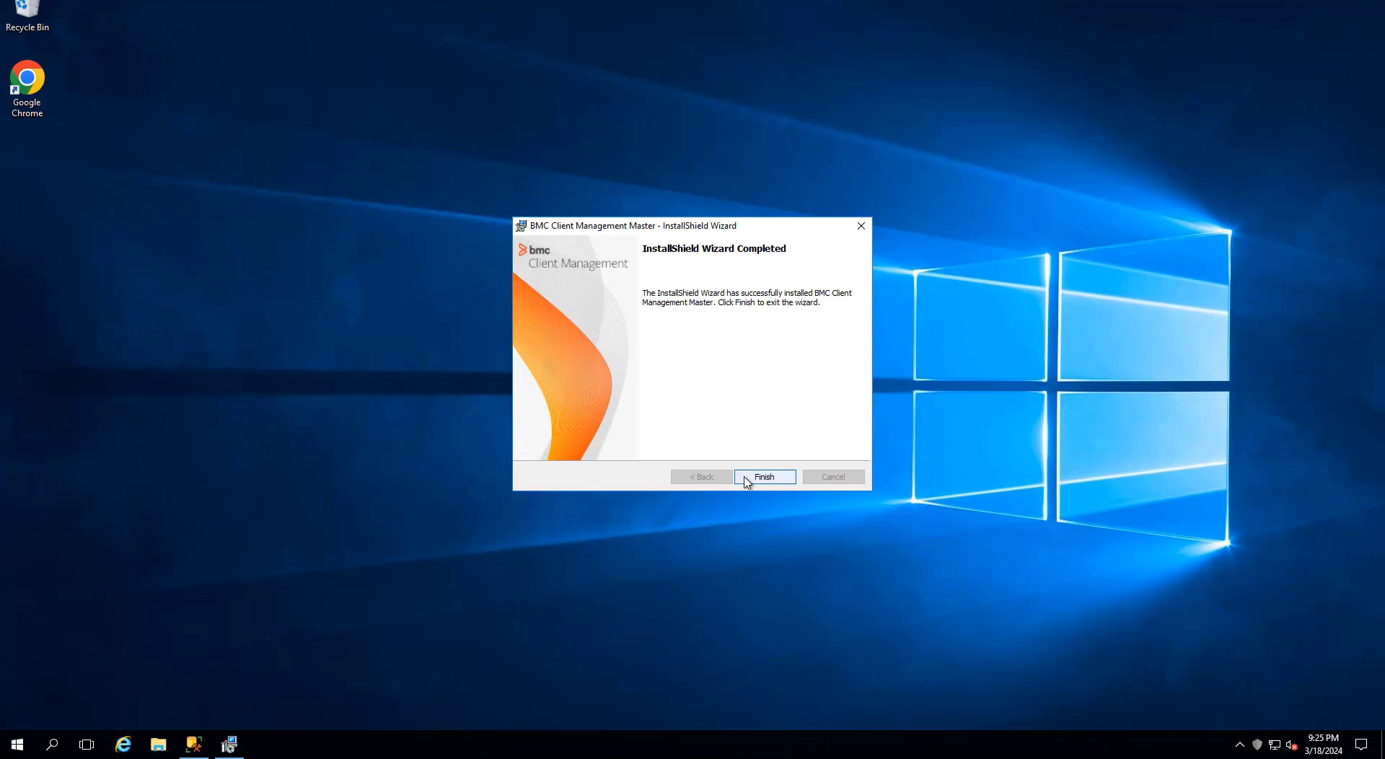
{"action": "left_click", "coordinate": [746, 480]}
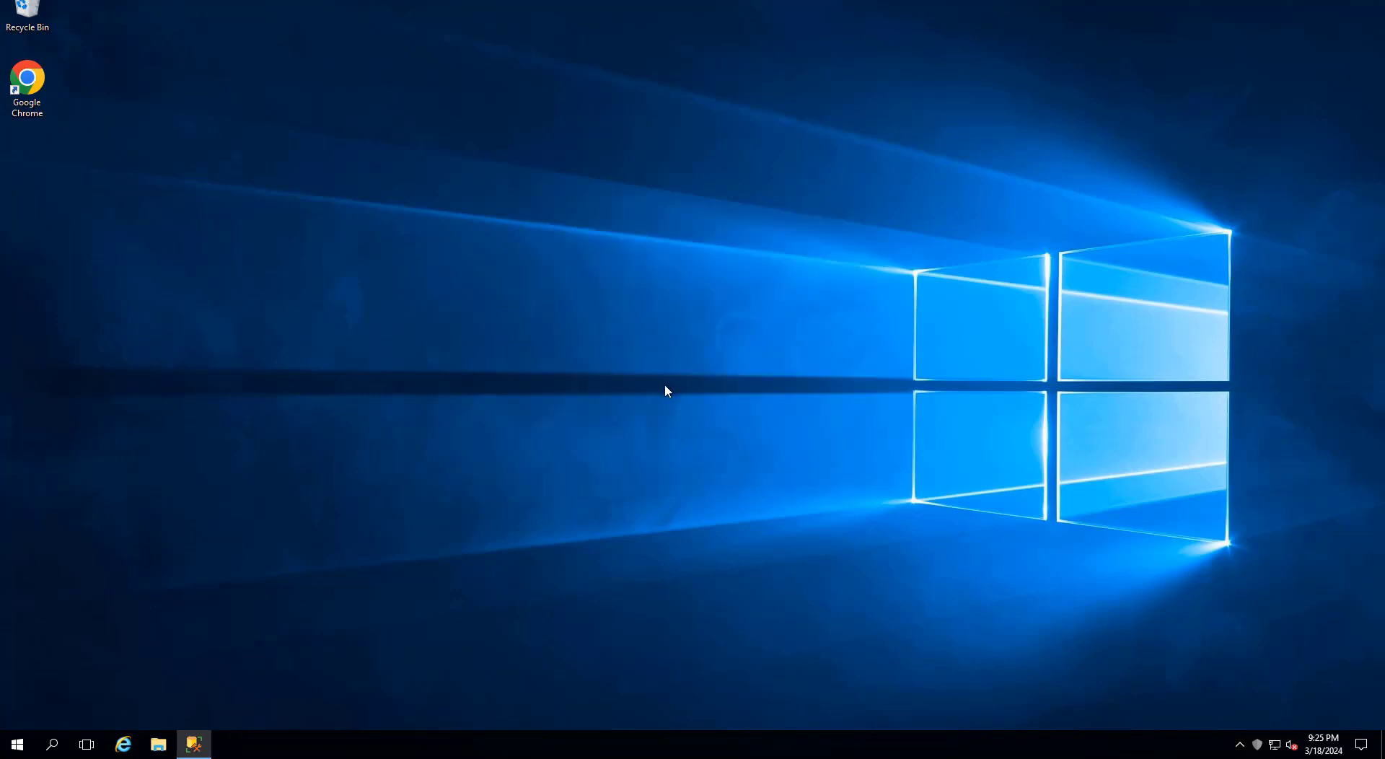
{"action": "left_click", "coordinate": [1239, 744]}
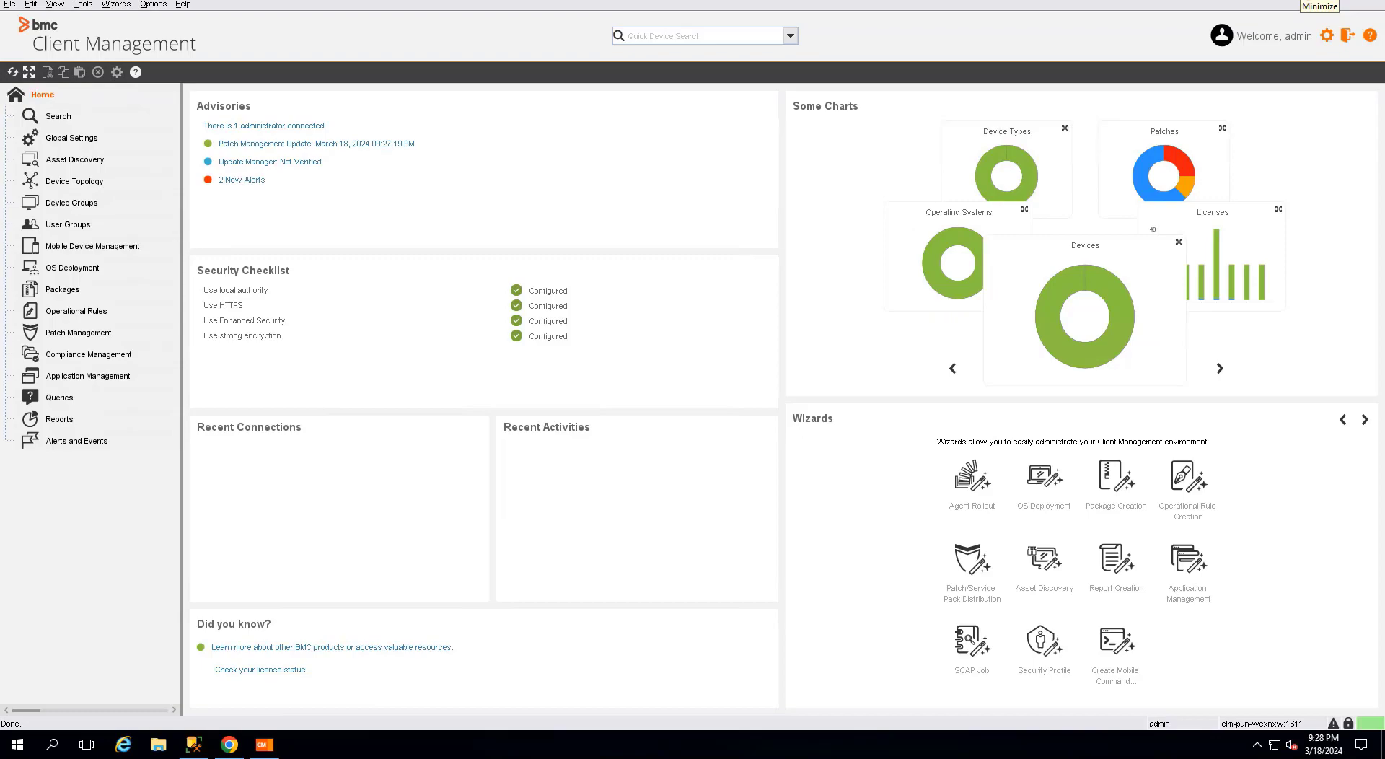
Open a command window in the Track-It! Tools folder and run BcmOobXmlImport.exe for clm-pun-wexnxw with port 1611 and the admin password.
{"action": "left_click", "coordinate": [1366, 2]}
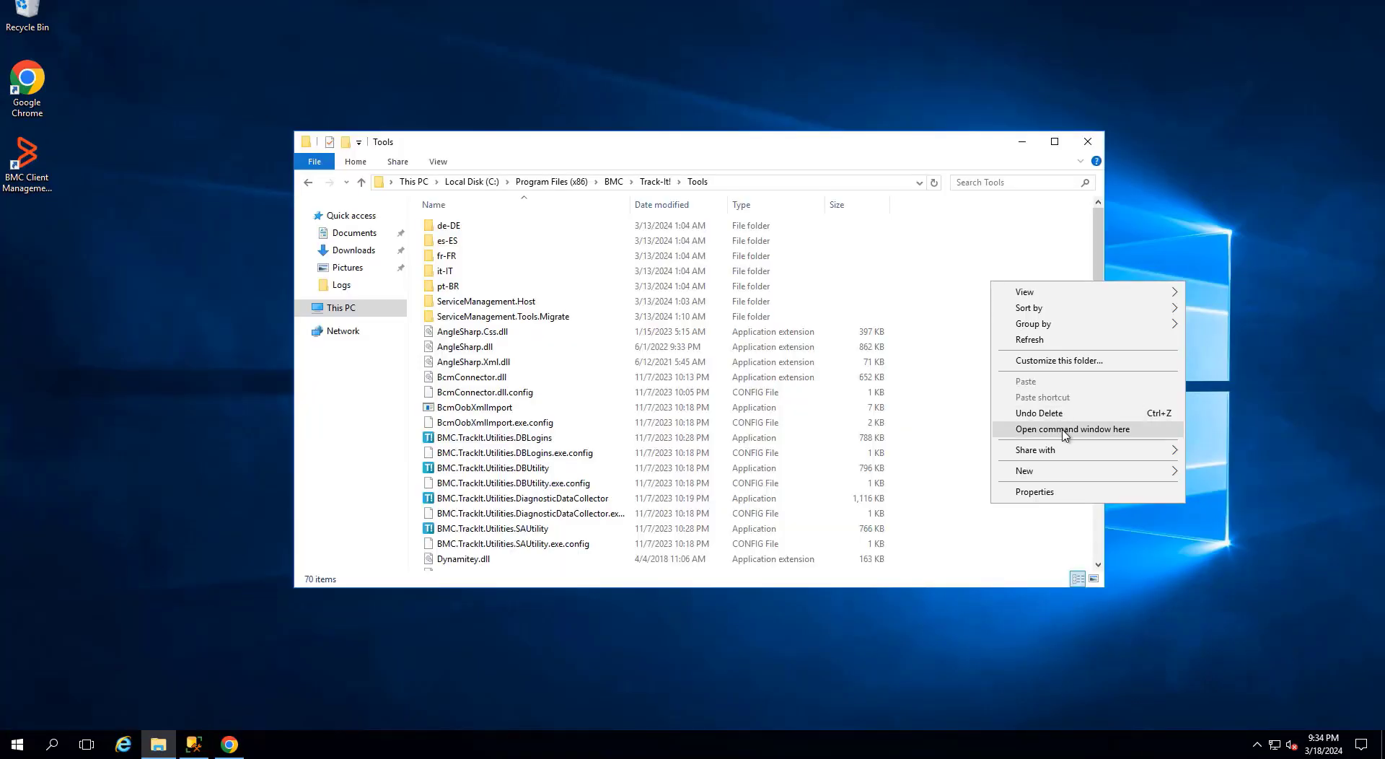
{"action": "left_click", "coordinate": [1065, 429]}
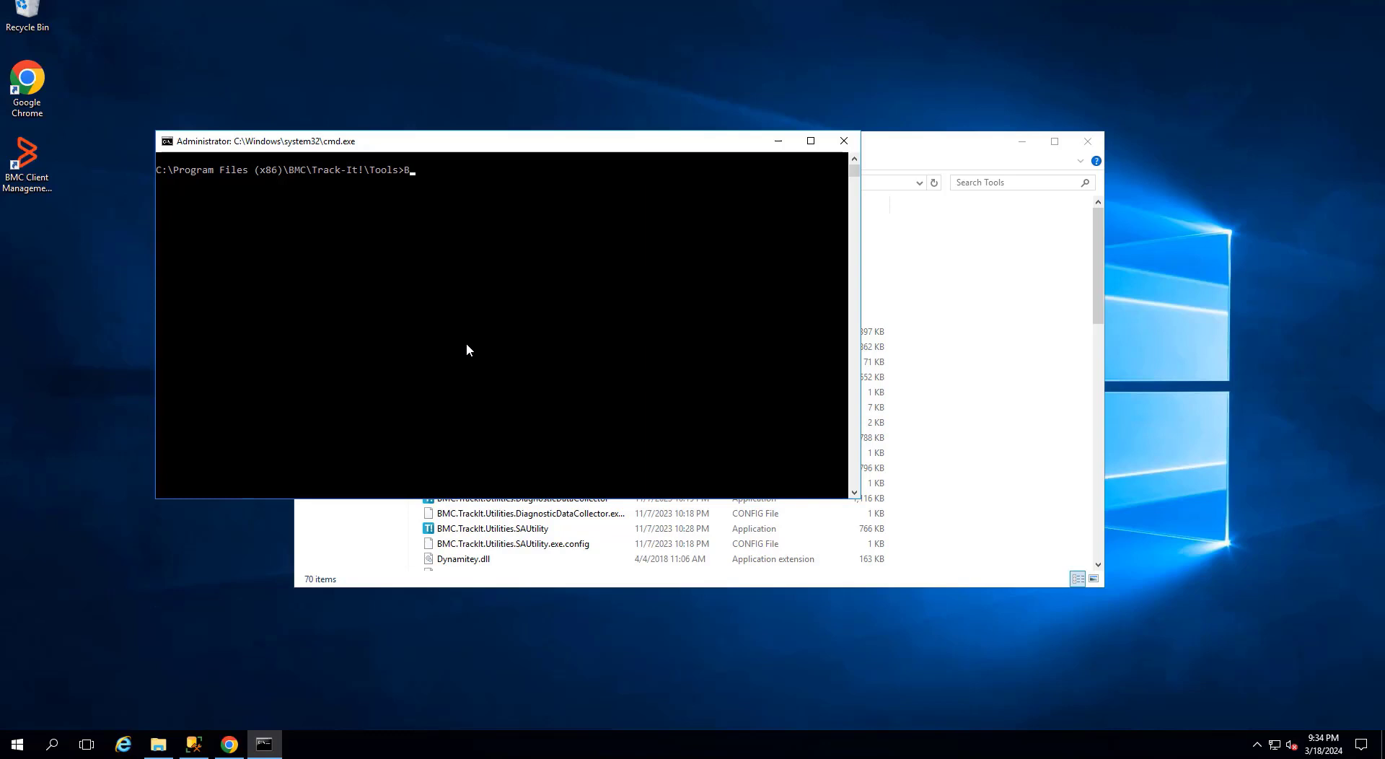
{"action": "type", "text": "cmConnector.dll"}
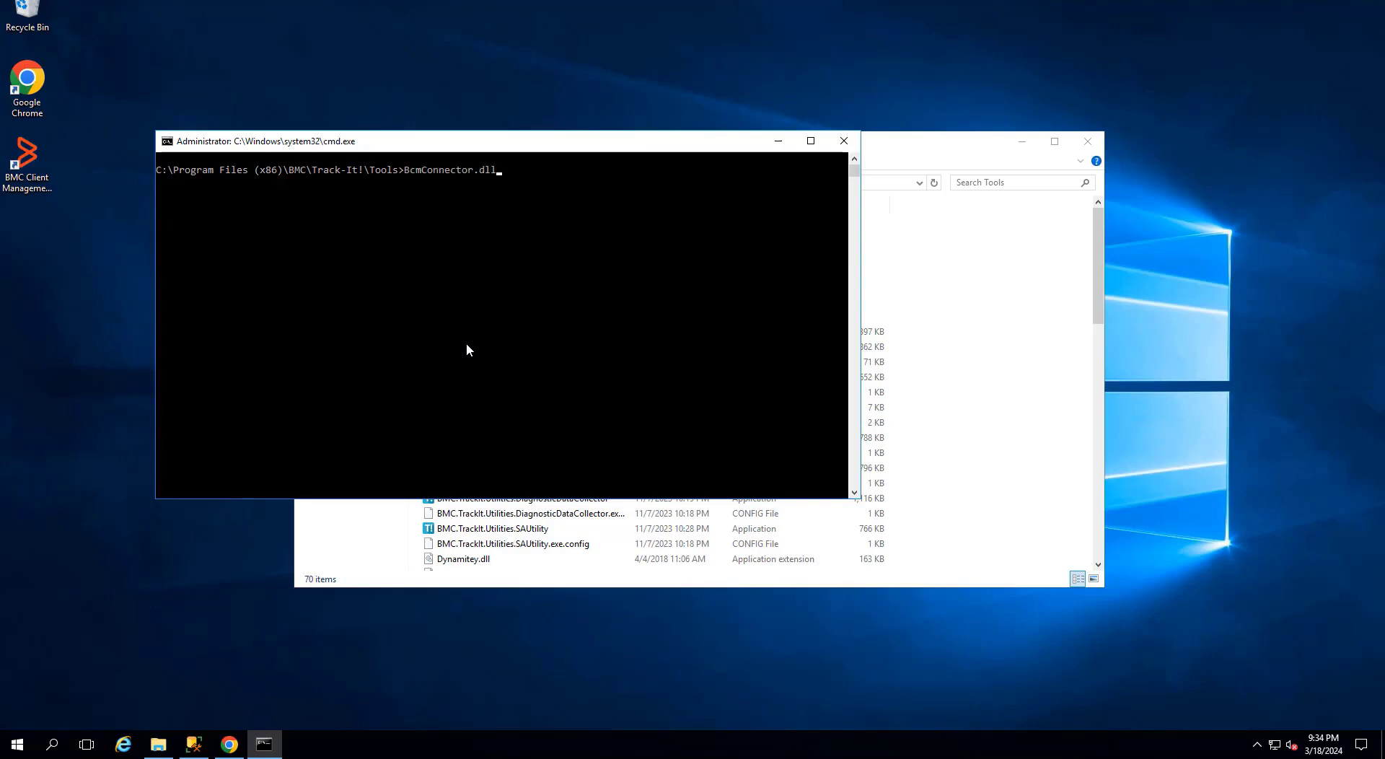
{"action": "key", "text": "Tab"}
{"action": "key", "text": "Tab"}
{"action": "type", "text": "clm"}
{"action": "type", "text": "-"}
{"action": "type", "text": "pun"}
{"action": "type", "text": "-w"}
{"action": "type", "text": "exe"}
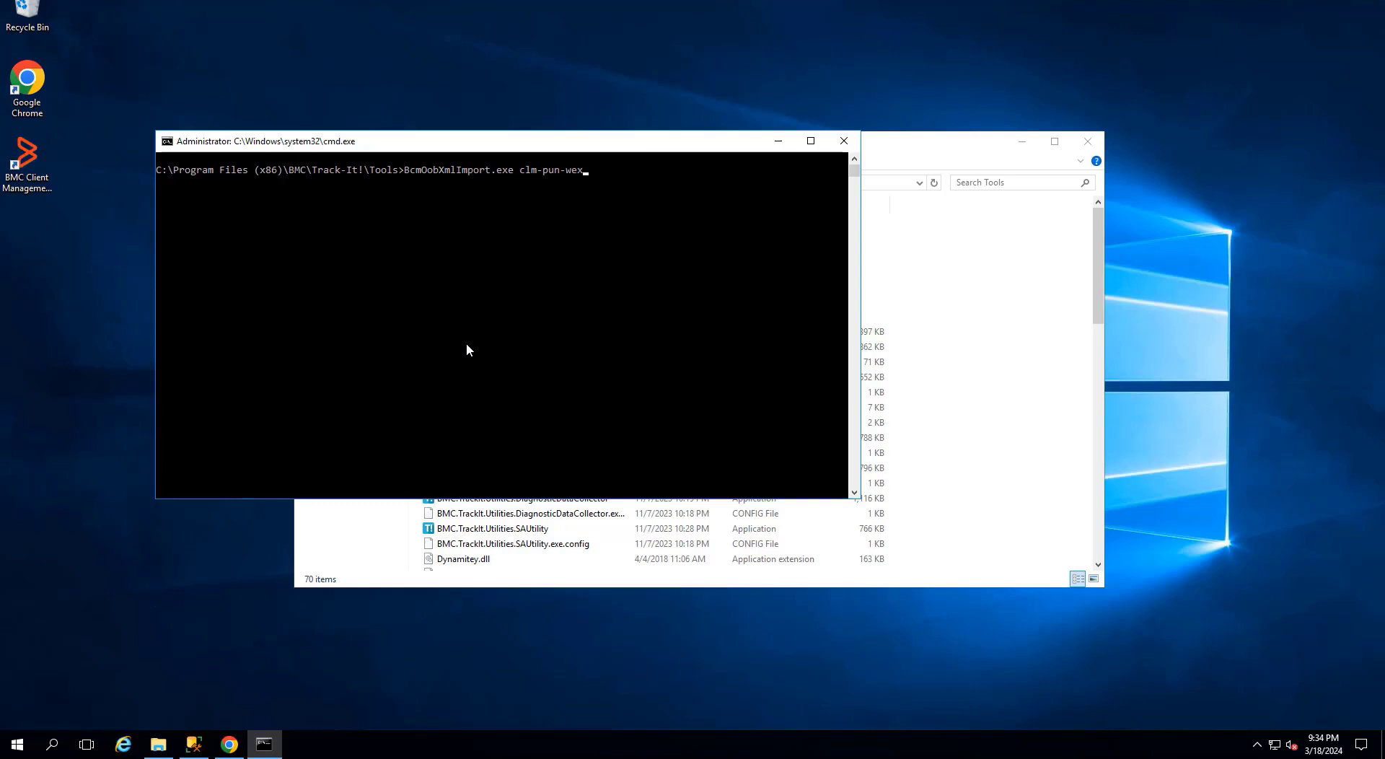
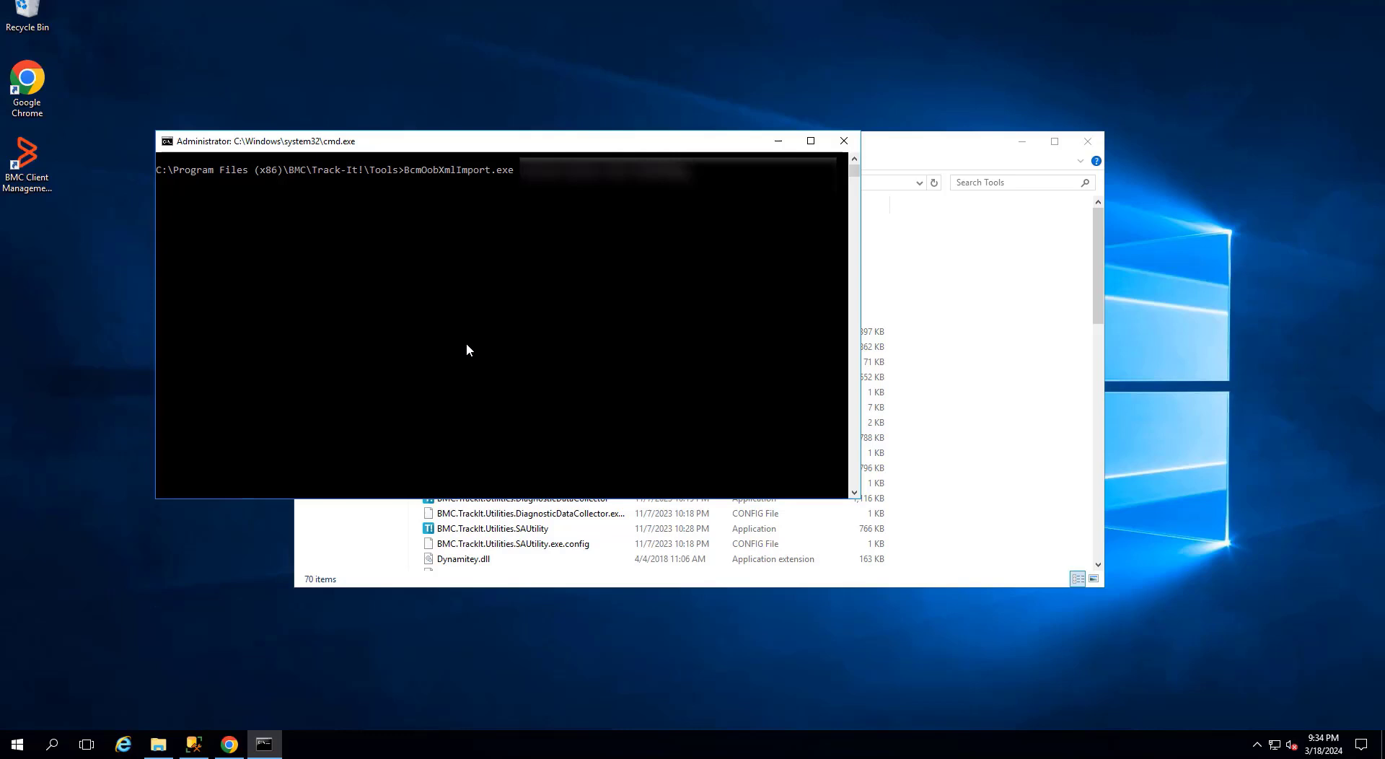
{"action": "key", "text": "Return"}
Check the outcome of the configuration import in the command window.
{"action": "left_click", "coordinate": [684, 171]}
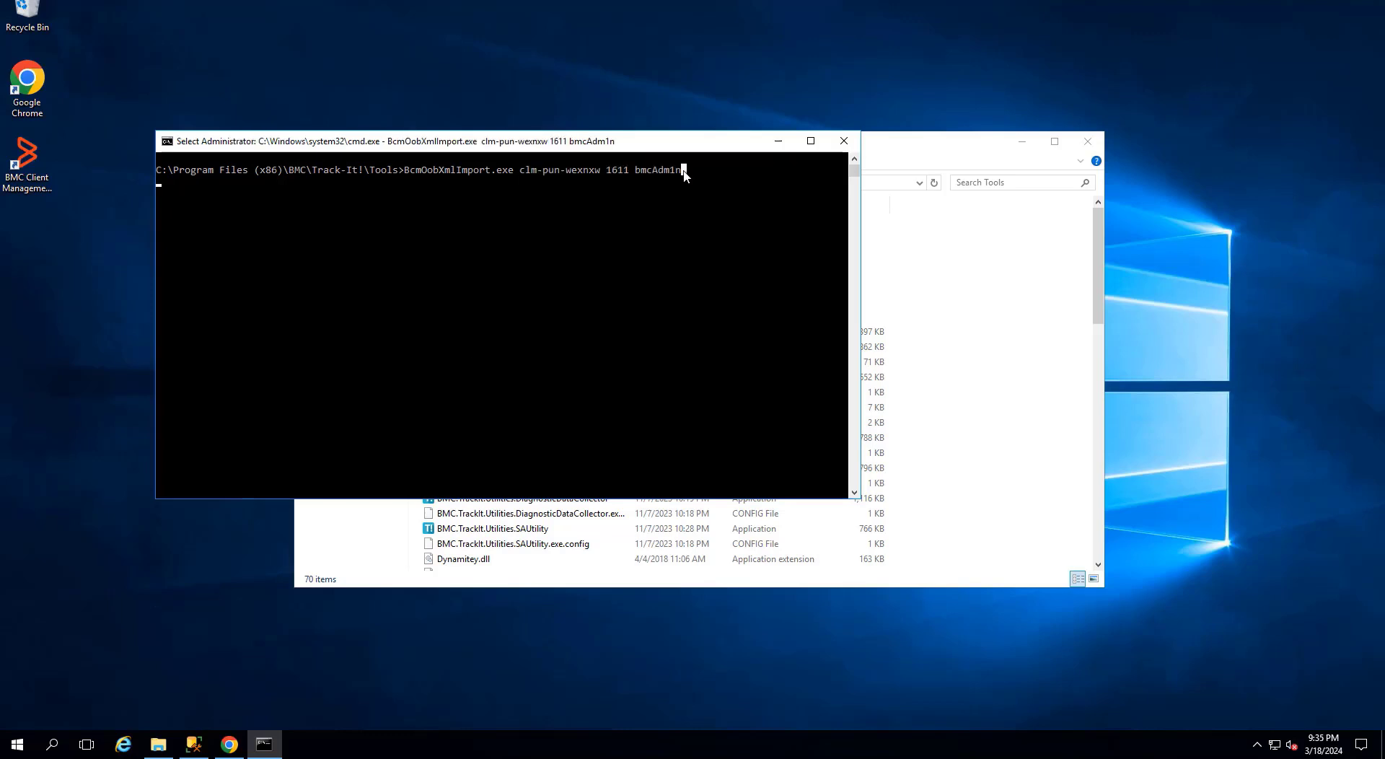
{"action": "key", "text": "Return"}
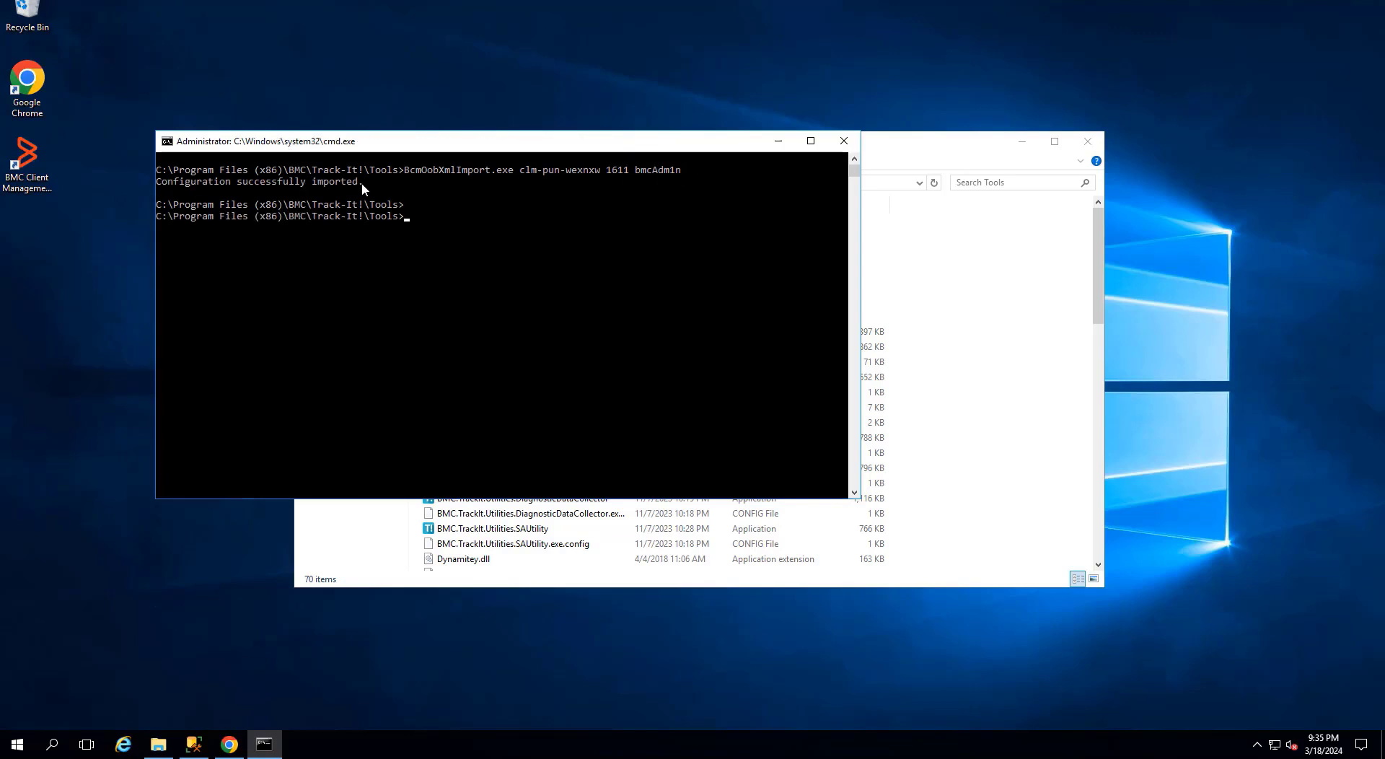
{"action": "left_click_drag", "start_coordinate": [361, 183], "coordinate": [151, 184]}
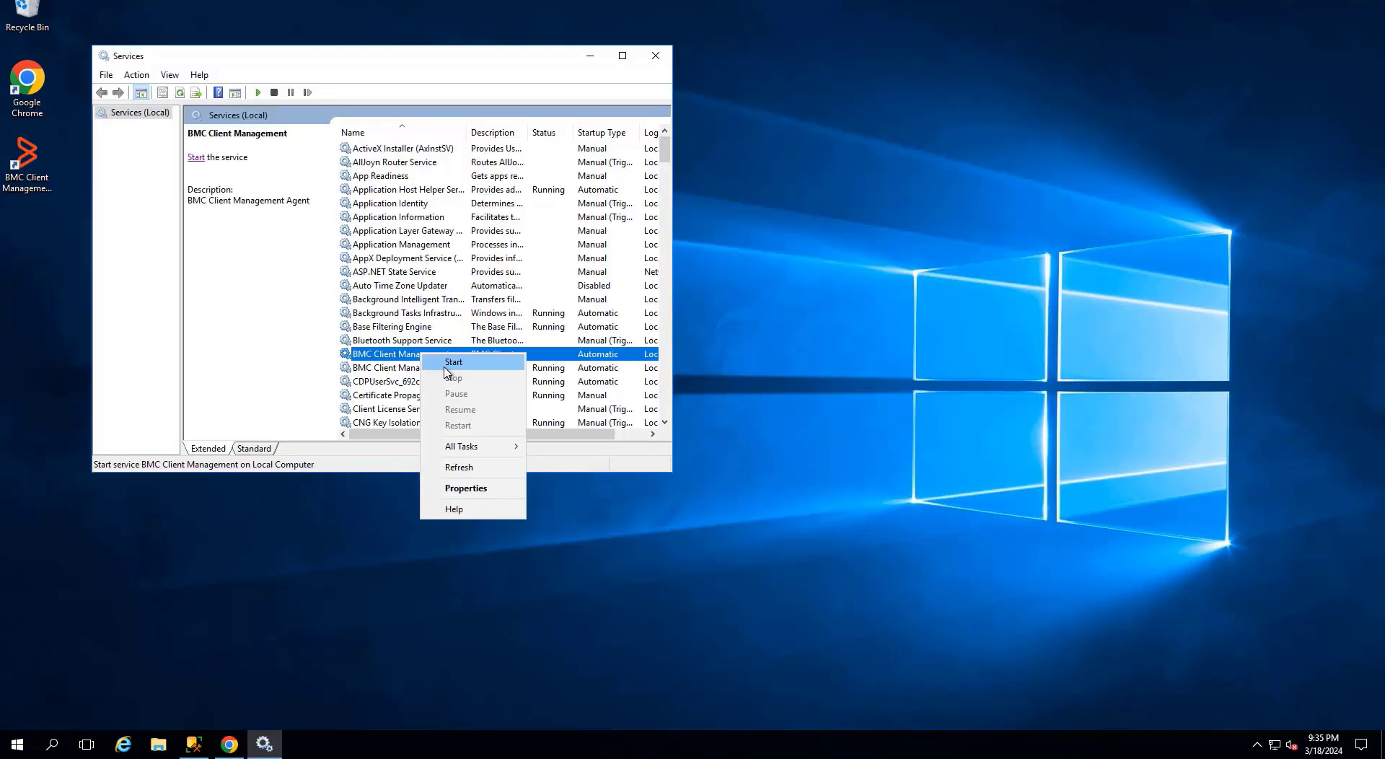
Dismiss the BMC Client Management service's options and minimize the Services window.
{"action": "left_click", "coordinate": [587, 57]}
{"action": "left_click", "coordinate": [588, 57]}
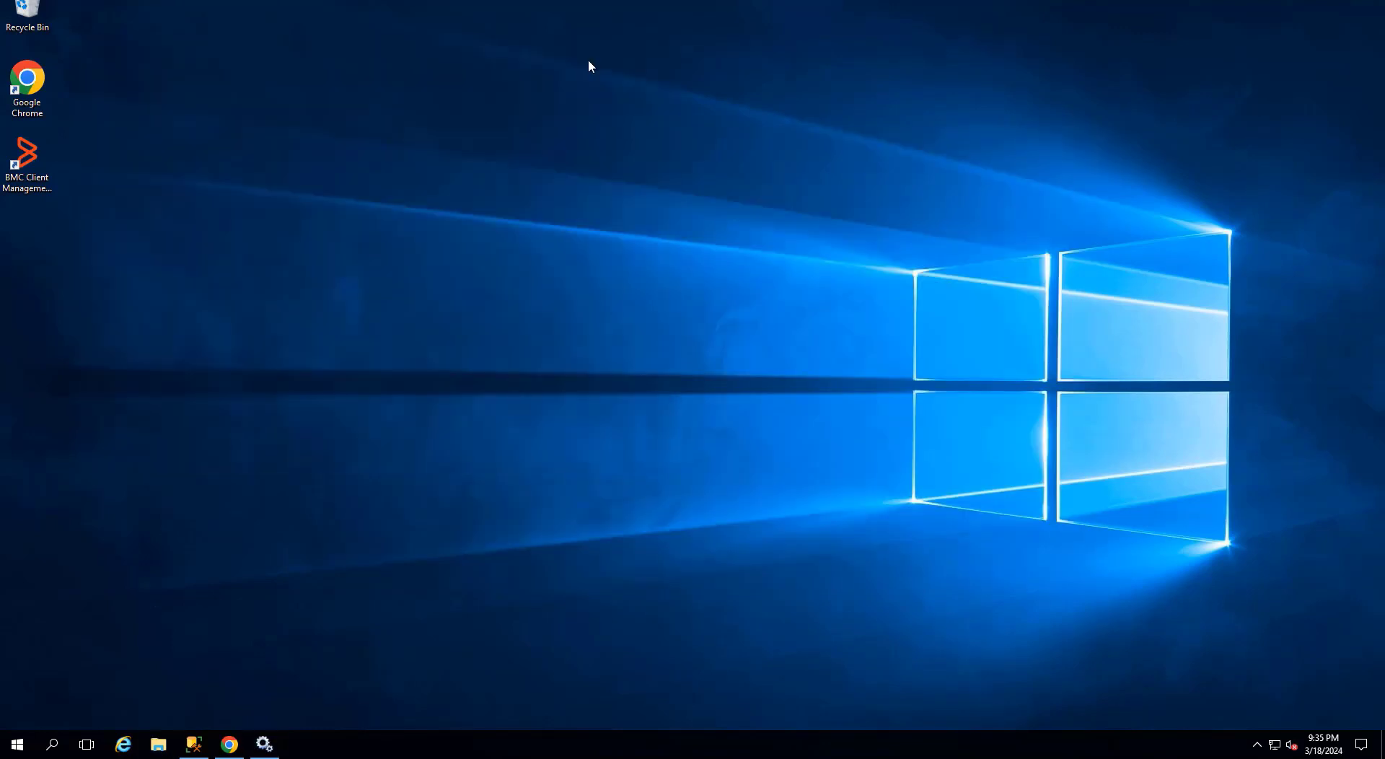